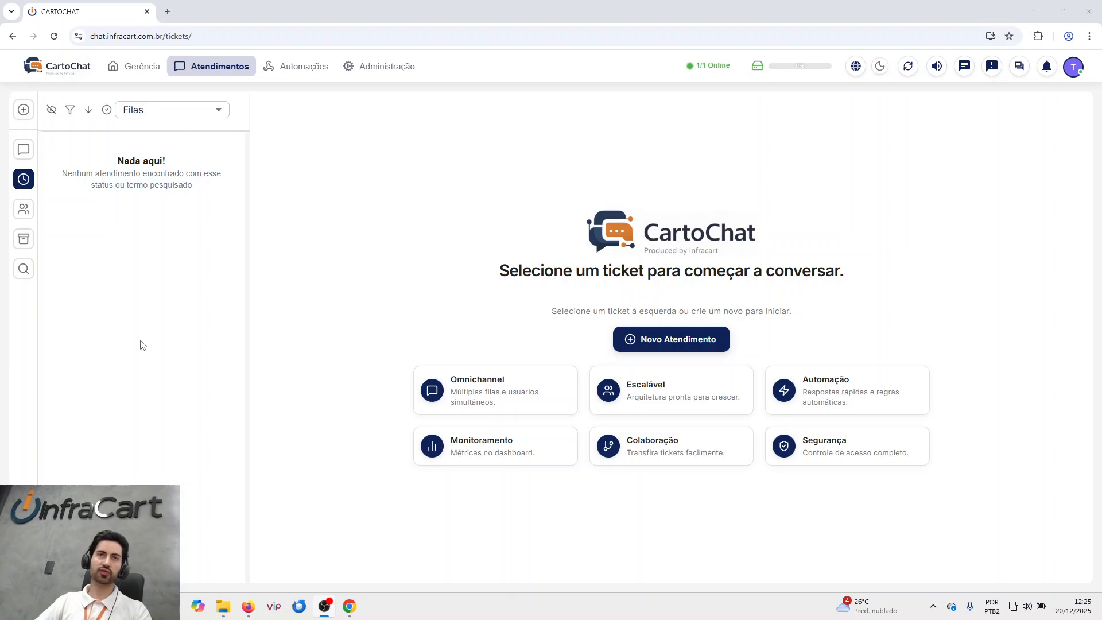
- Delete the existing "teste" queue from the Filas & Chatbot administration list
left_click(367, 67)
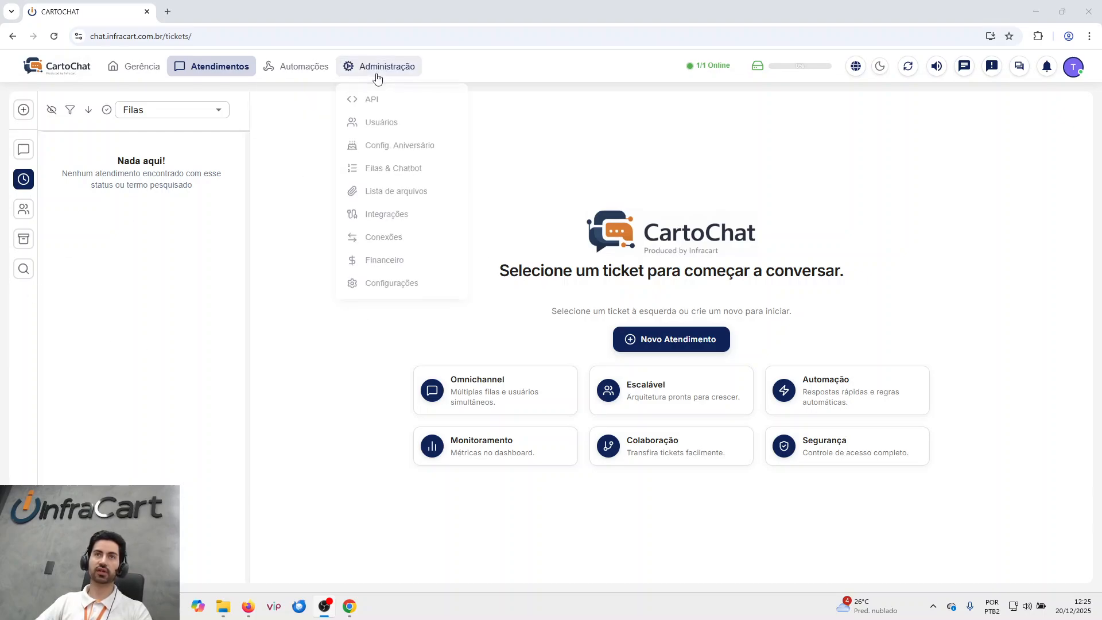
left_click(399, 180)
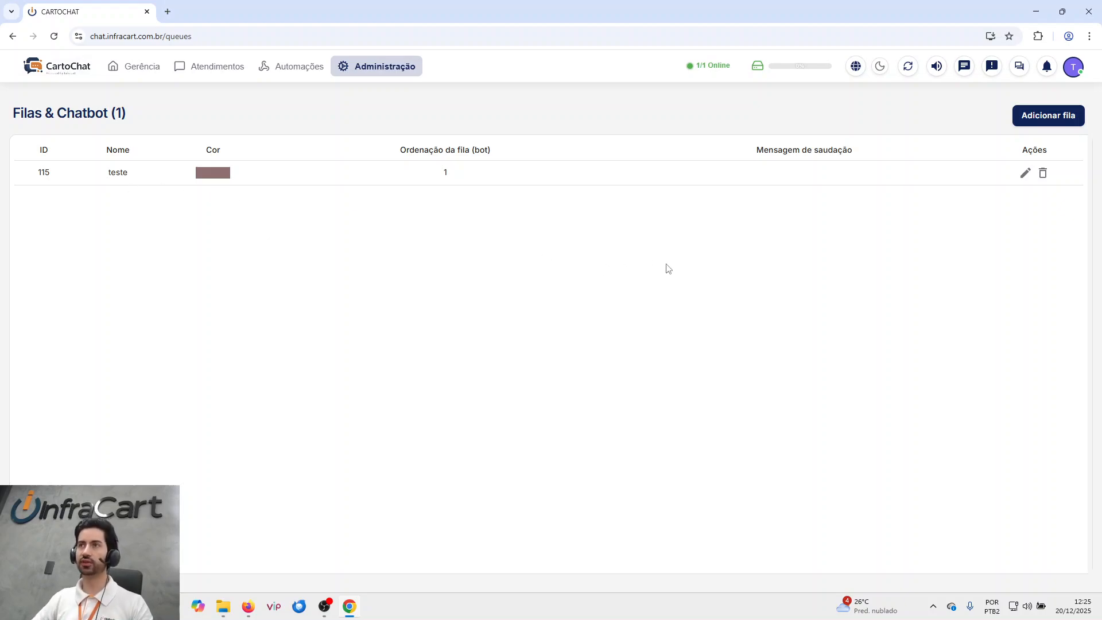
left_click(1043, 173)
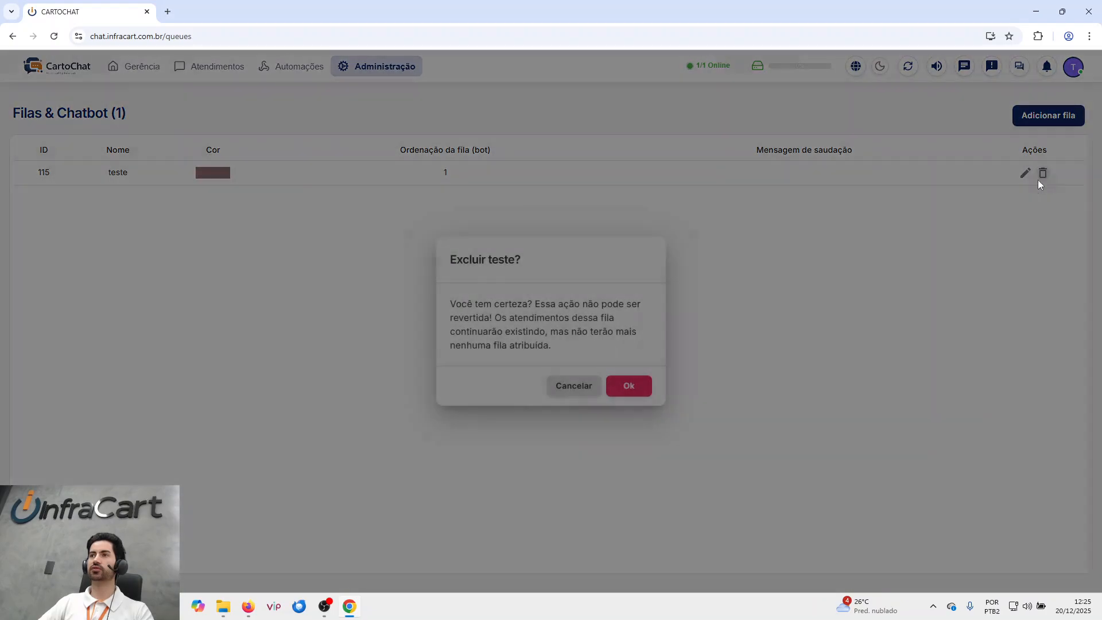
left_click(626, 385)
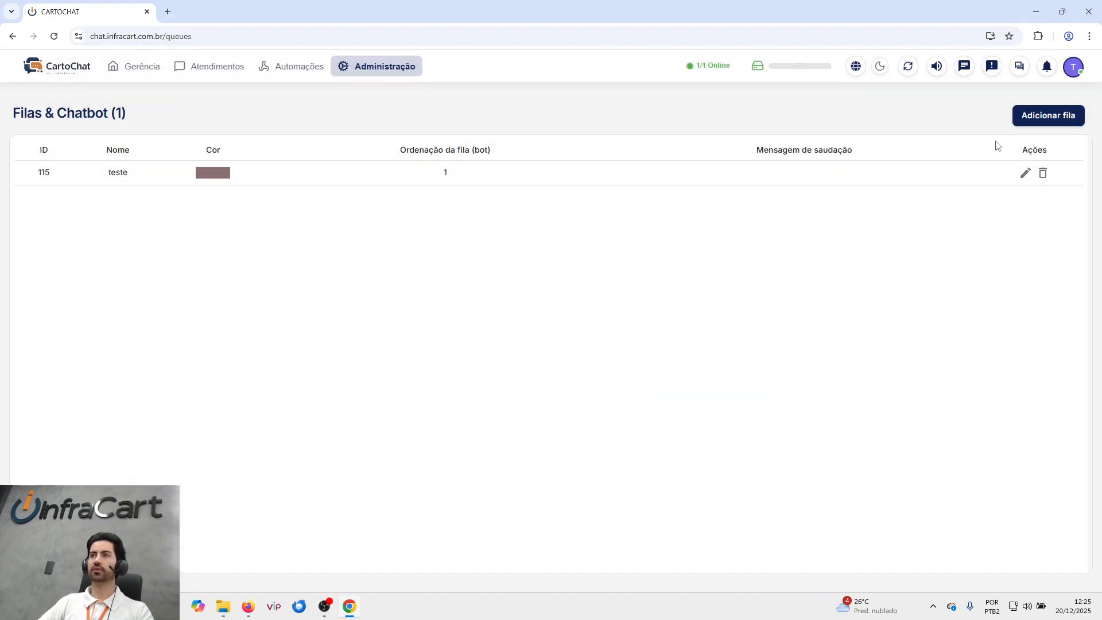
- Start a new queue named "Duvidas" with the yellow colour #F5EA15 and bot order 1
left_click(1043, 117)
left_click(359, 223)
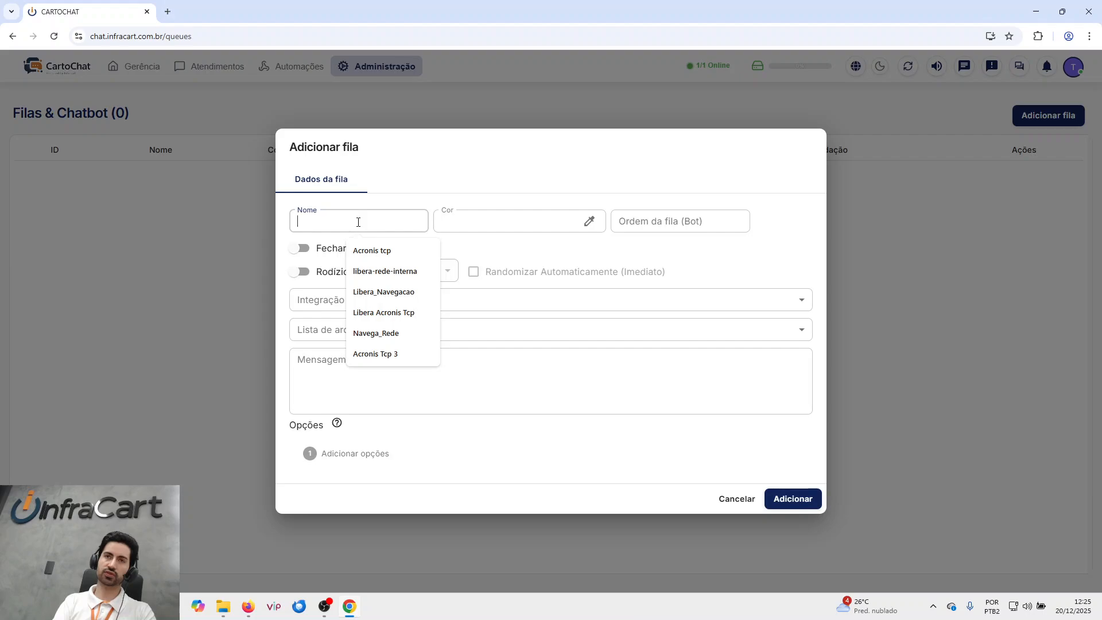
type("Duvidas")
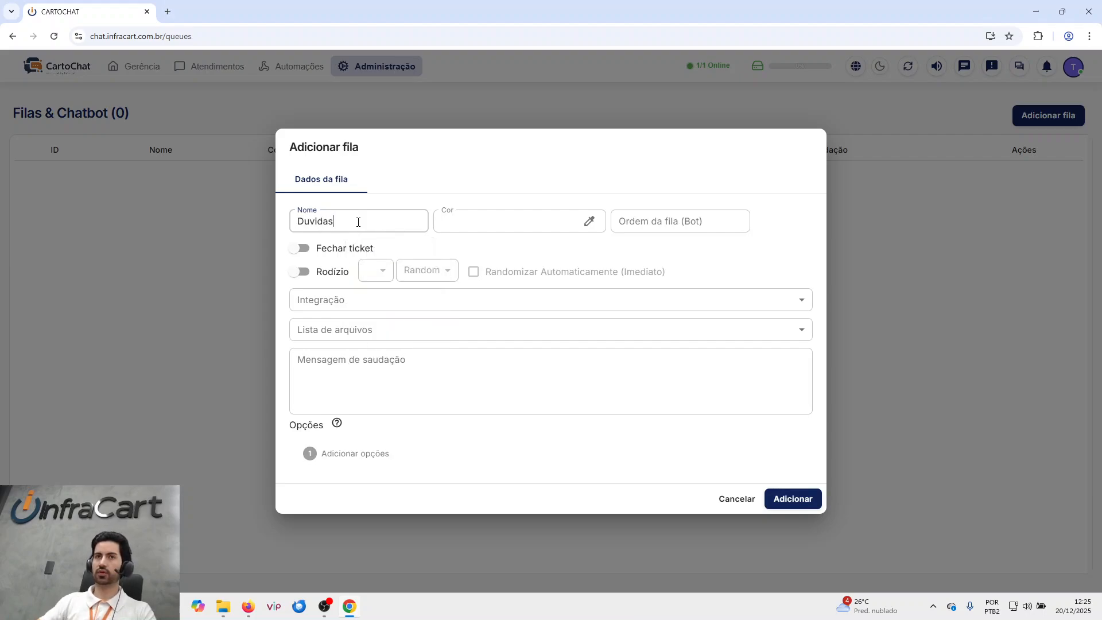
left_click(589, 222)
left_click(491, 344)
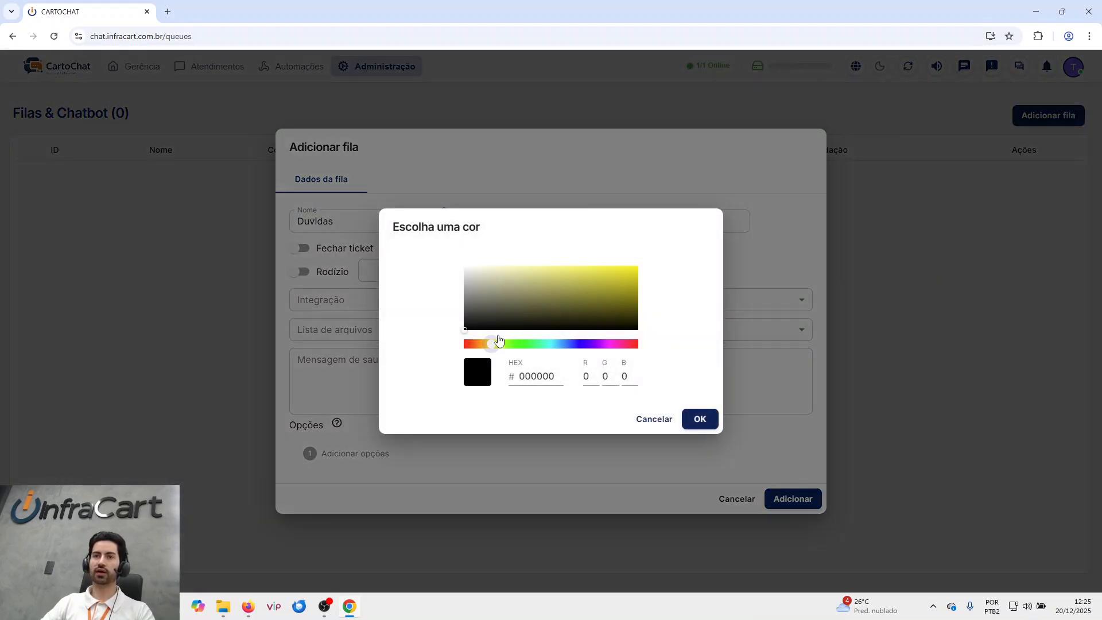
left_click(624, 270)
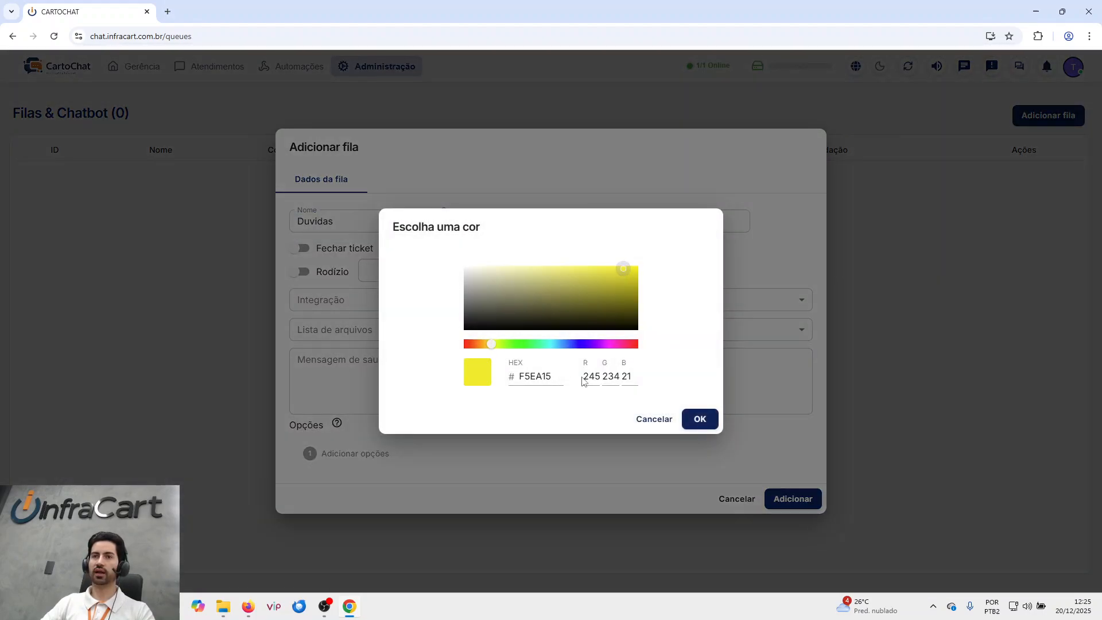
left_click(701, 420)
left_click(686, 224)
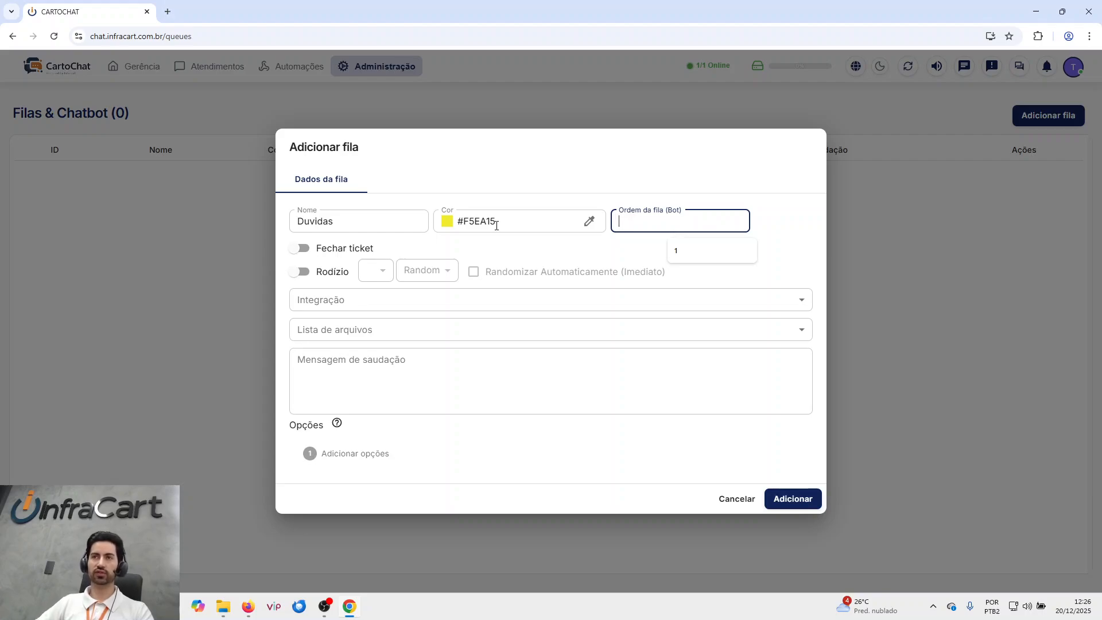
type("1")
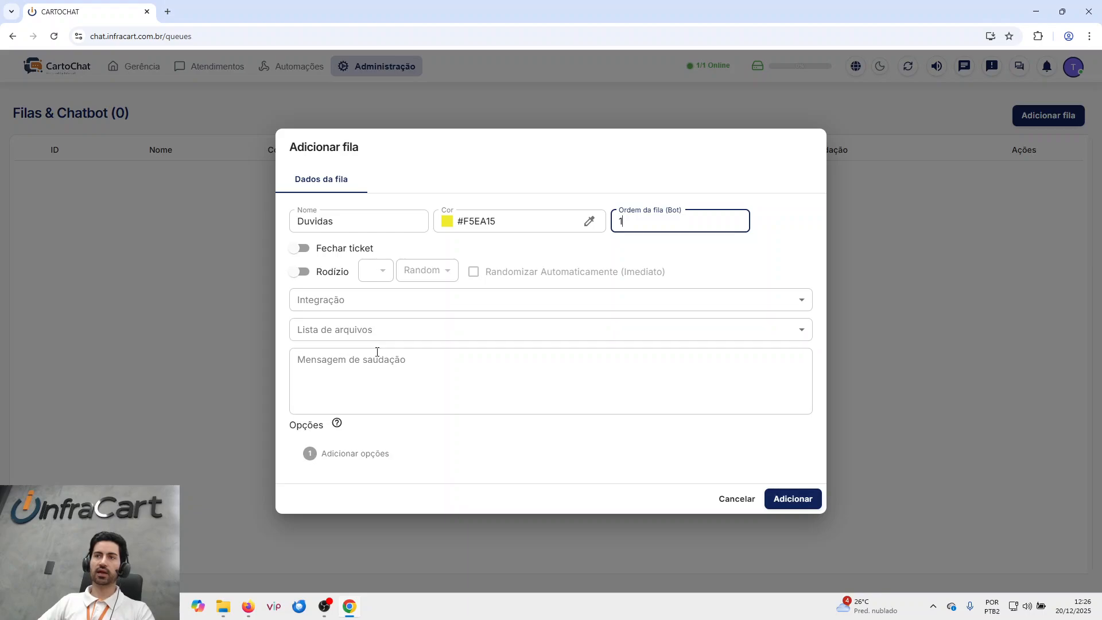
- Enter the greeting message "Por favor digite a sua dúvida:" for the Duvidas queue and save the queue
left_click(343, 360)
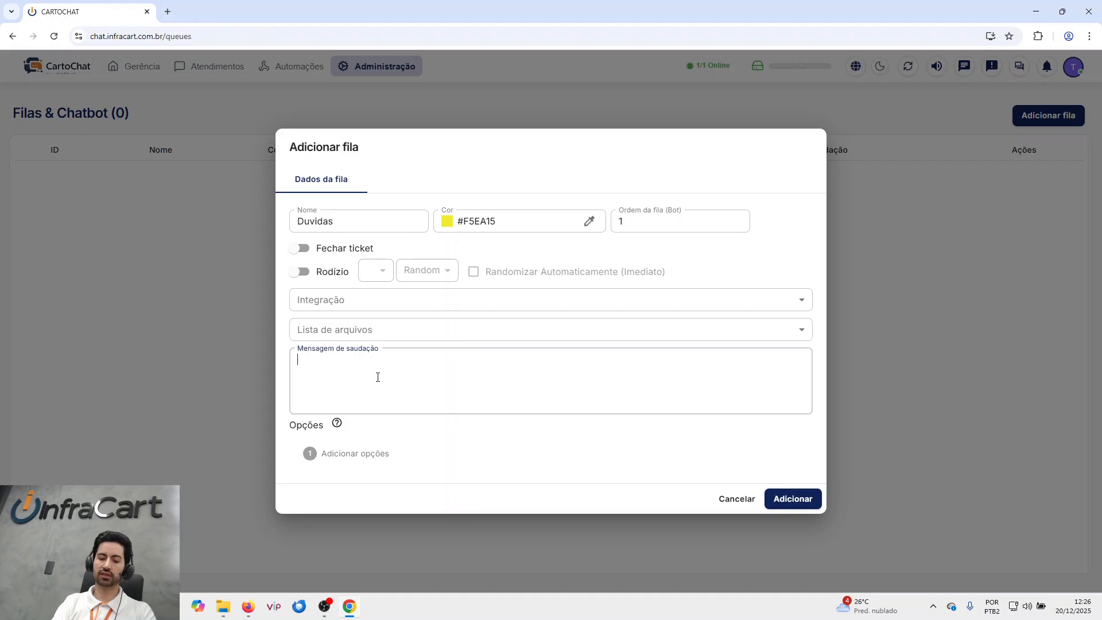
type("Por favo")
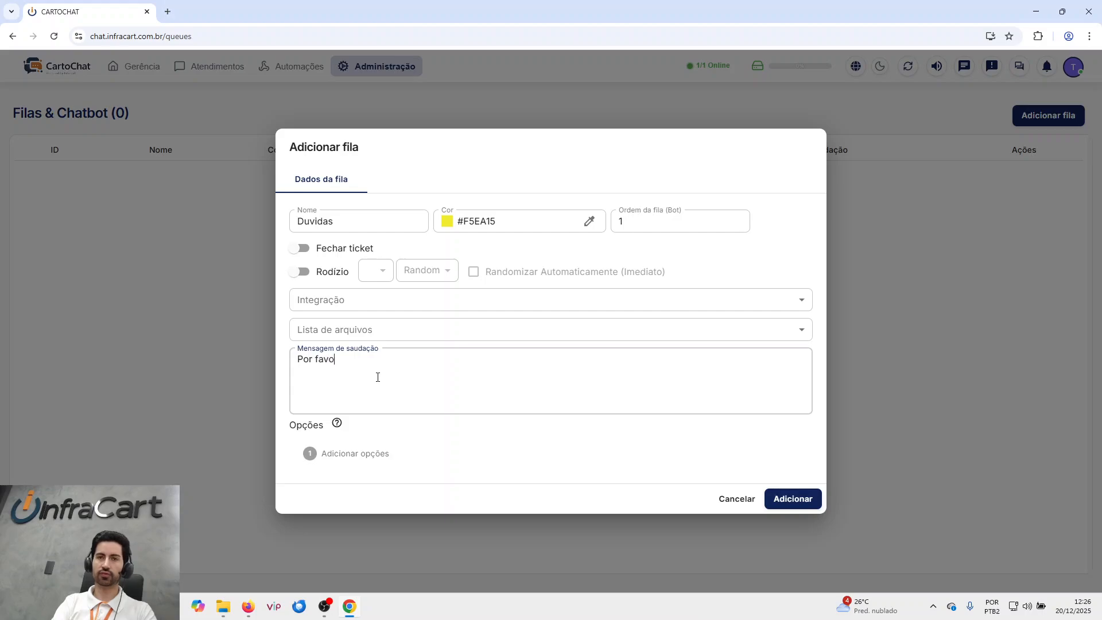
type("r Digite")
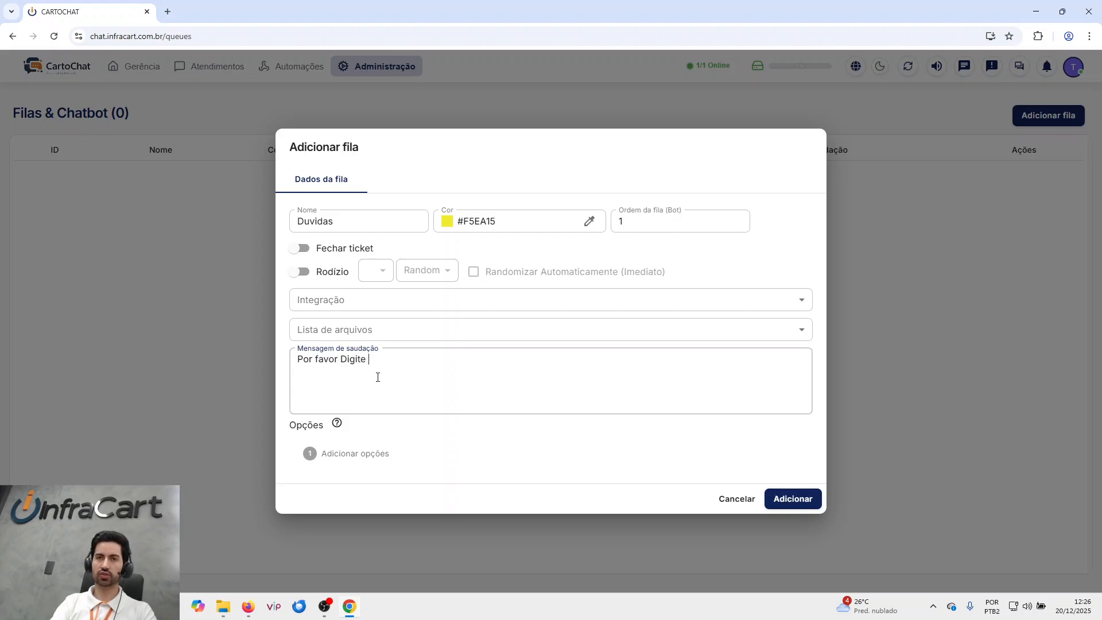
type(" a sua dúvida")
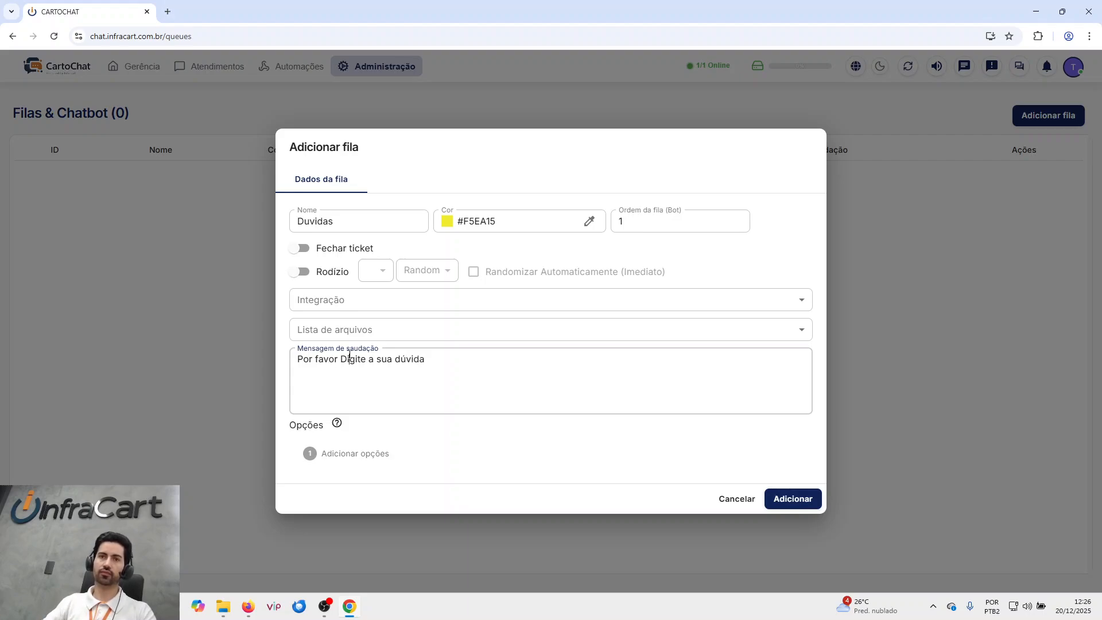
key("BackSpace")
type("da")
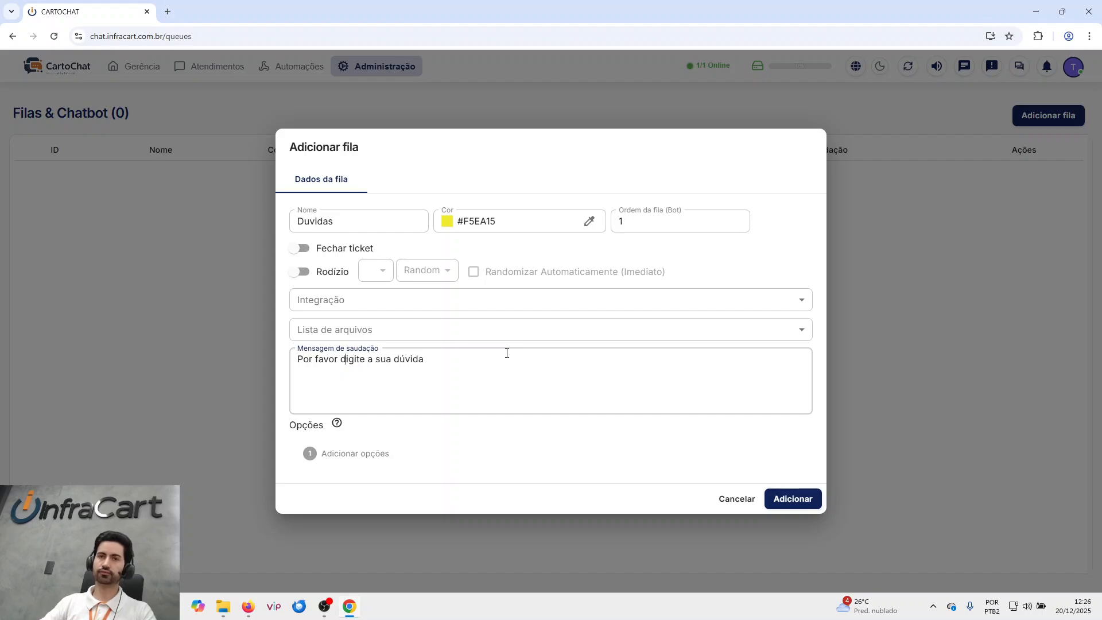
type(":")
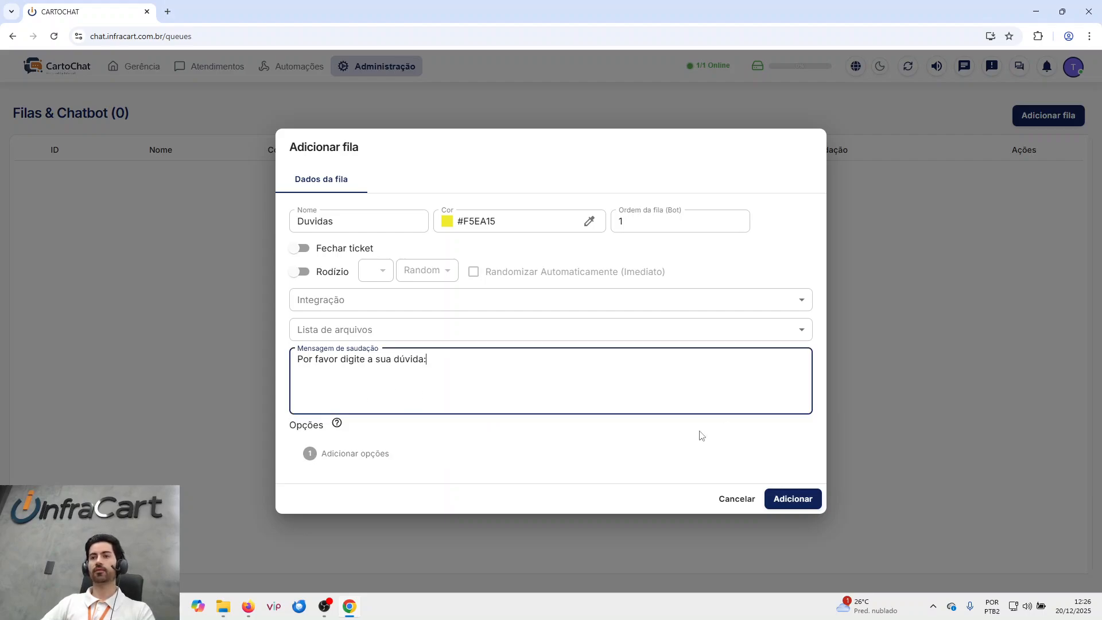
left_click(794, 499)
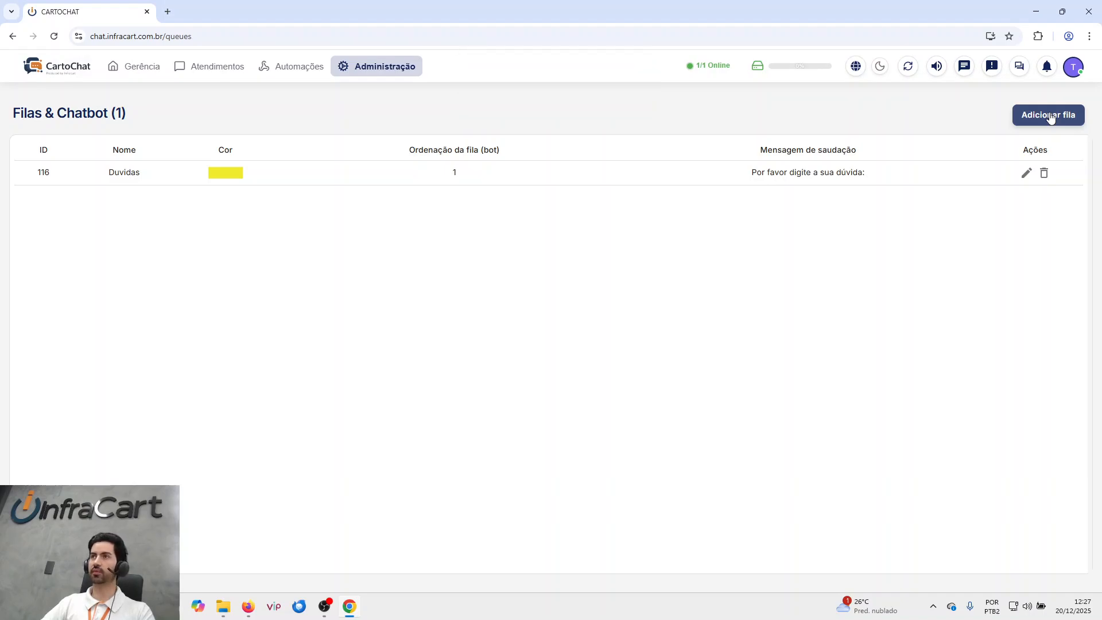
- Start another new queue and name it "Registro"
left_click(1050, 117)
left_click(381, 230)
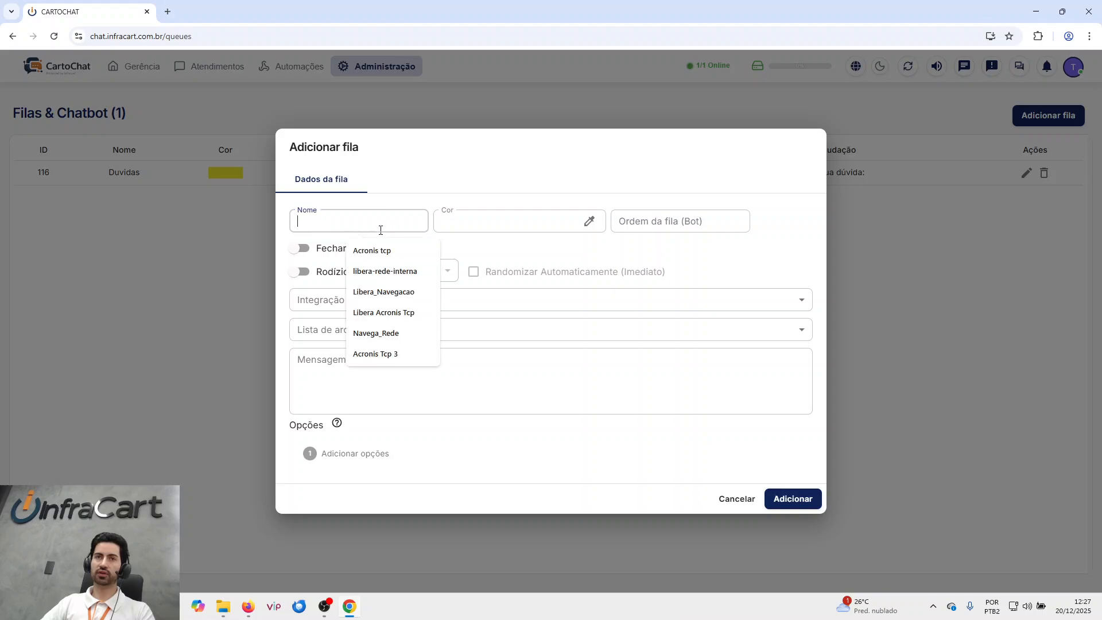
type("REgistr")
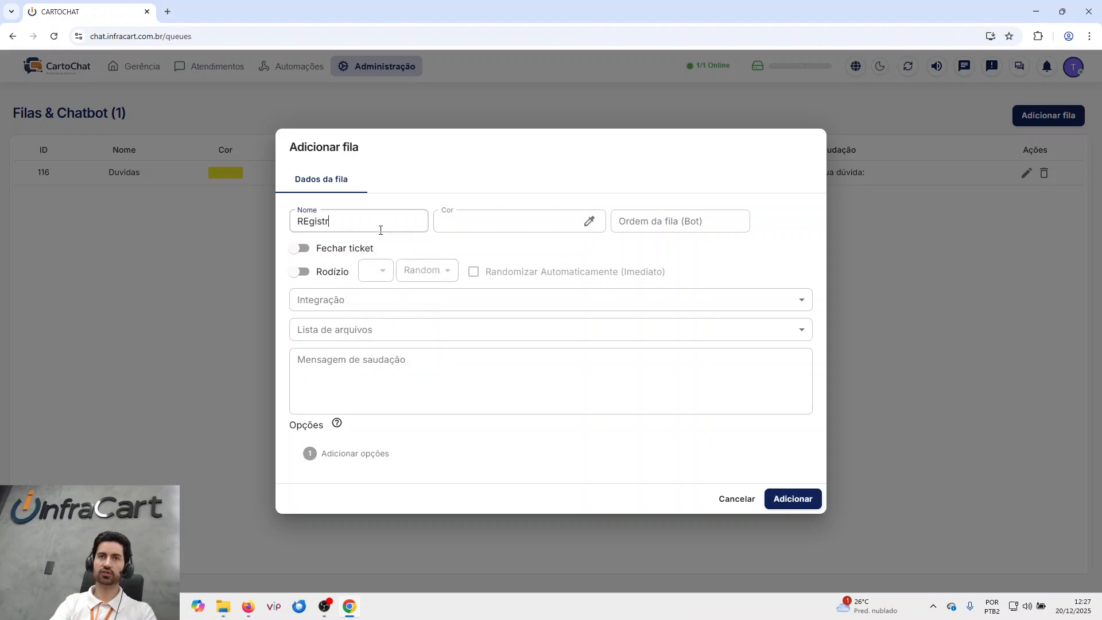
key("BackSpace")
key("BackSpace")
key("BackSpace")
key("BackSpace")
type("e")
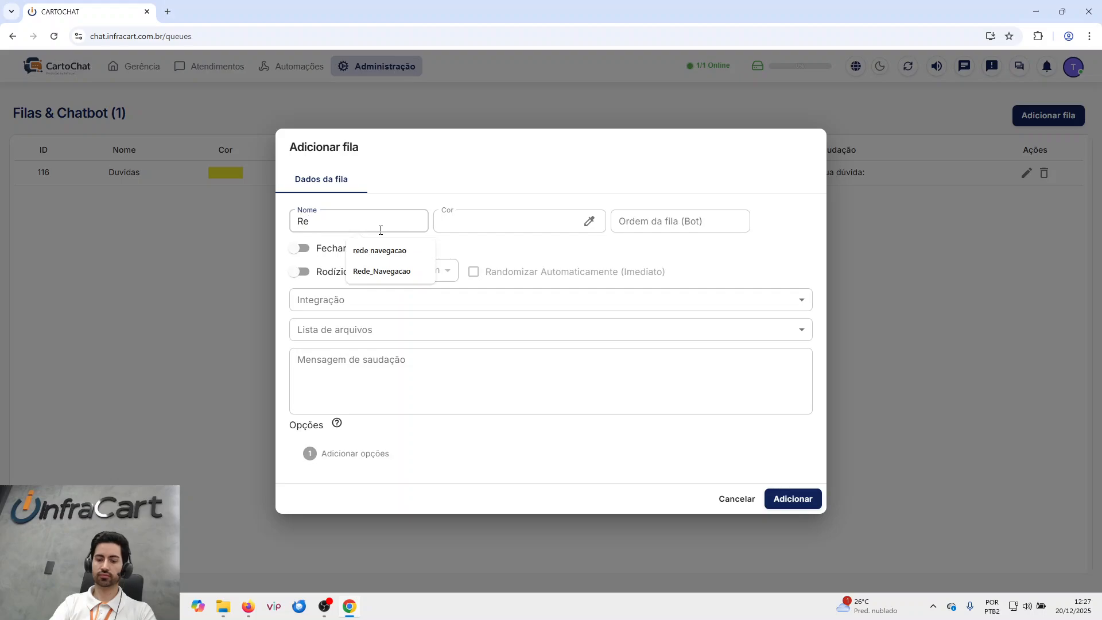
type("gistro")
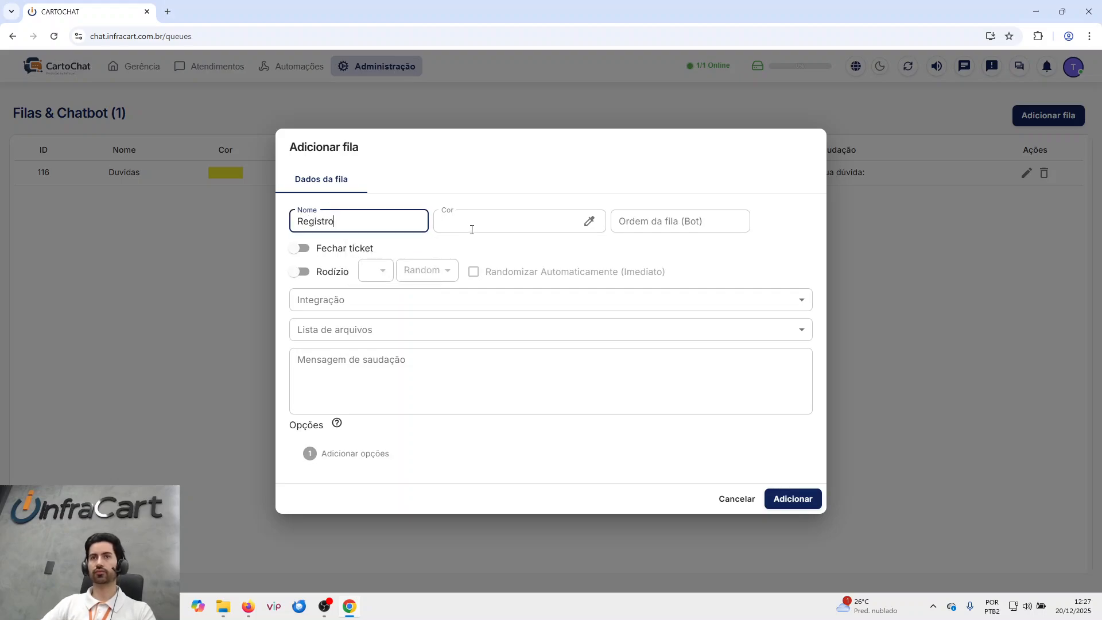
- Give the Registro queue the light green colour #7AF78A and bot order 2
left_click(473, 224)
left_click(526, 344)
left_click(553, 269)
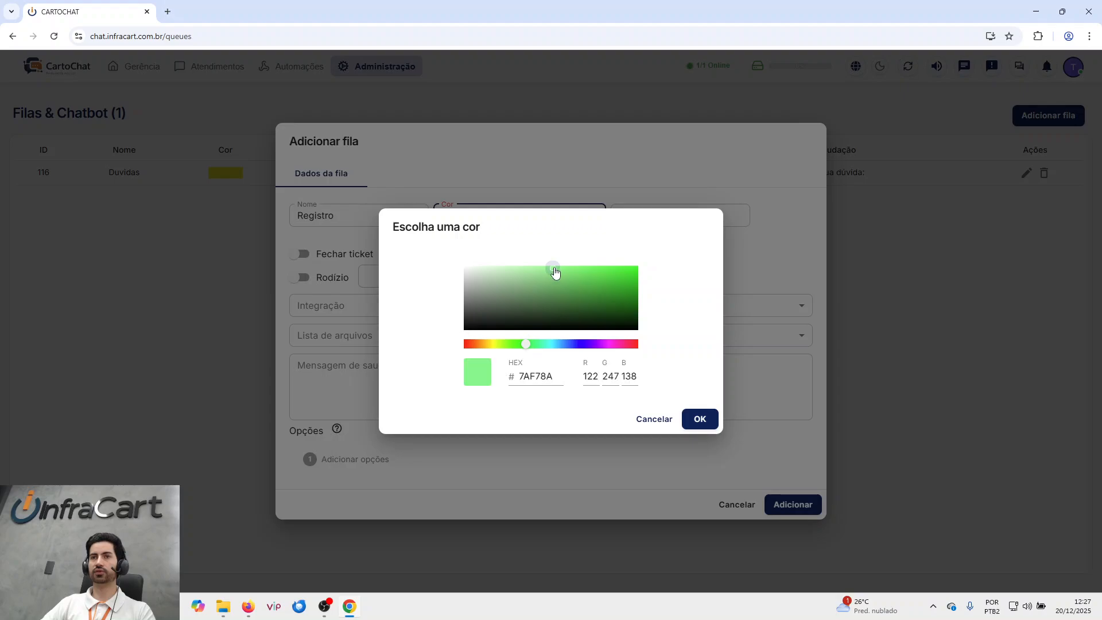
left_click(699, 420)
left_click(685, 213)
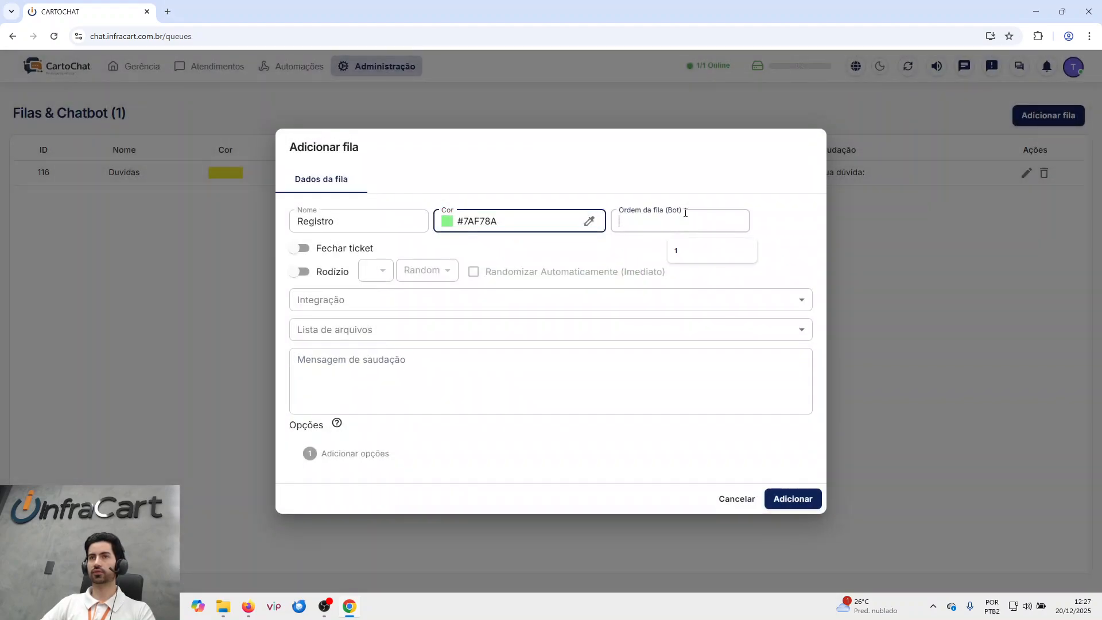
type("2")
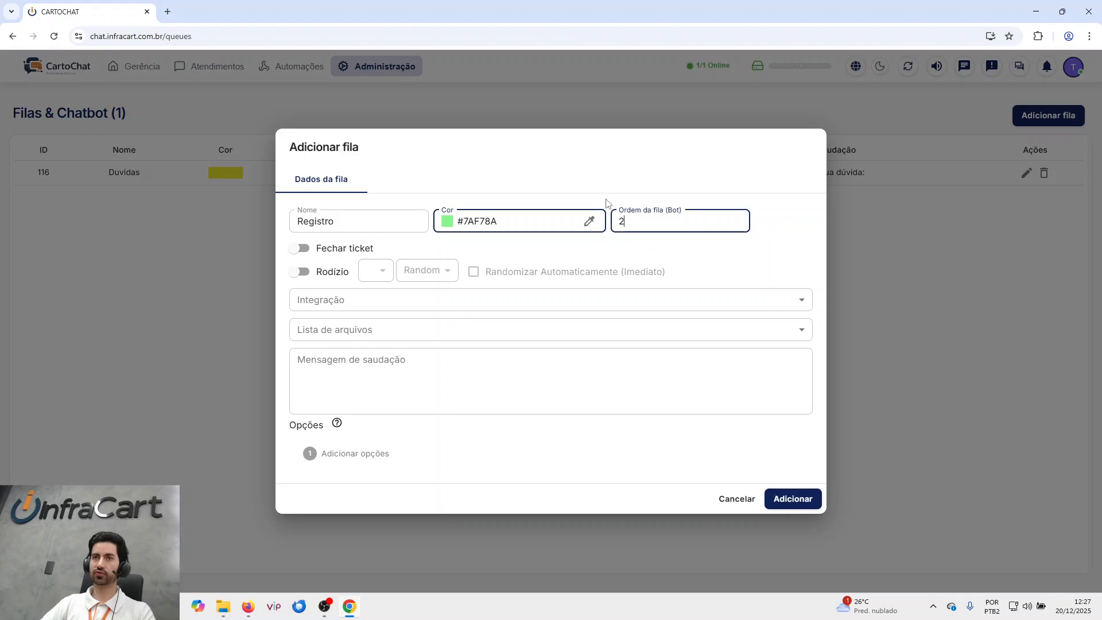
- Enter the greeting message "Por favor digite a sua solicitação:" for the Registro queue and save the queue
left_click(504, 377)
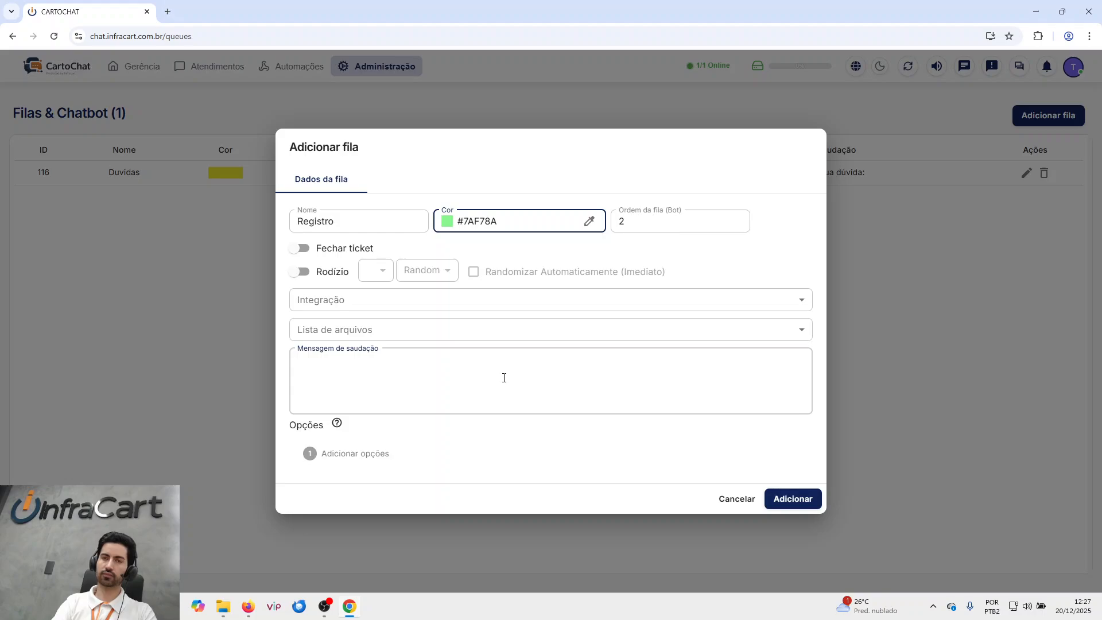
type("Por favor digite a sua sol")
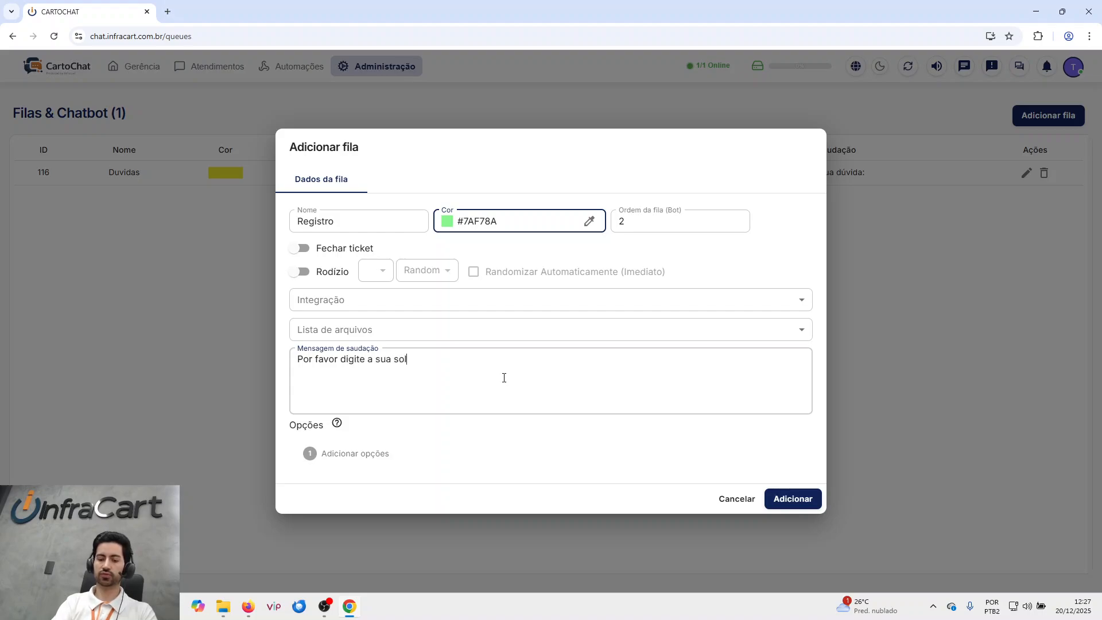
type("icitação")
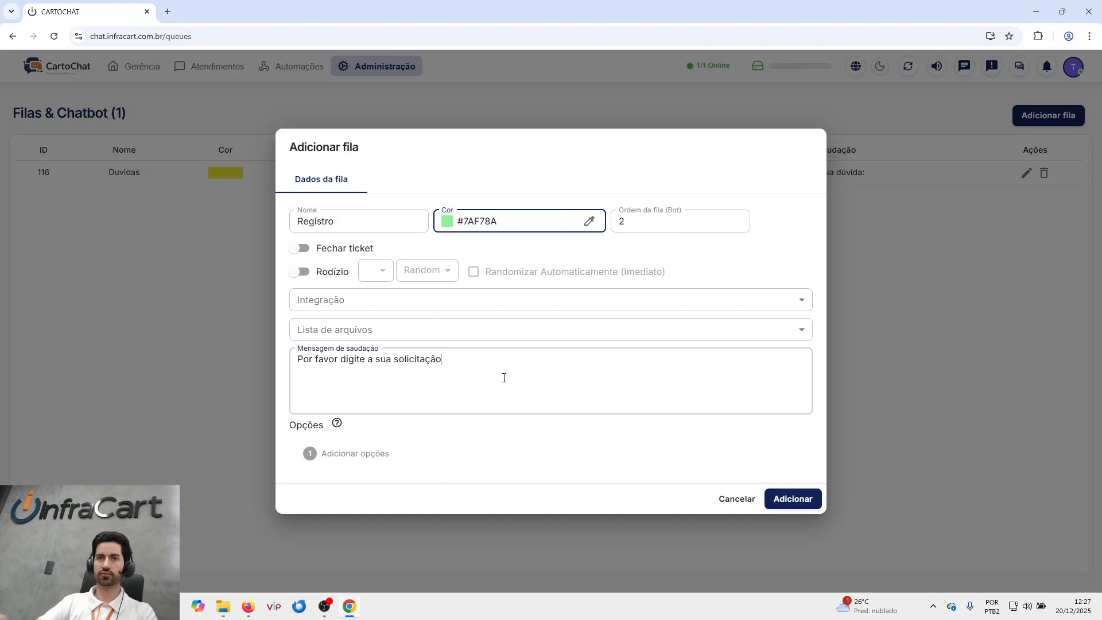
type(":")
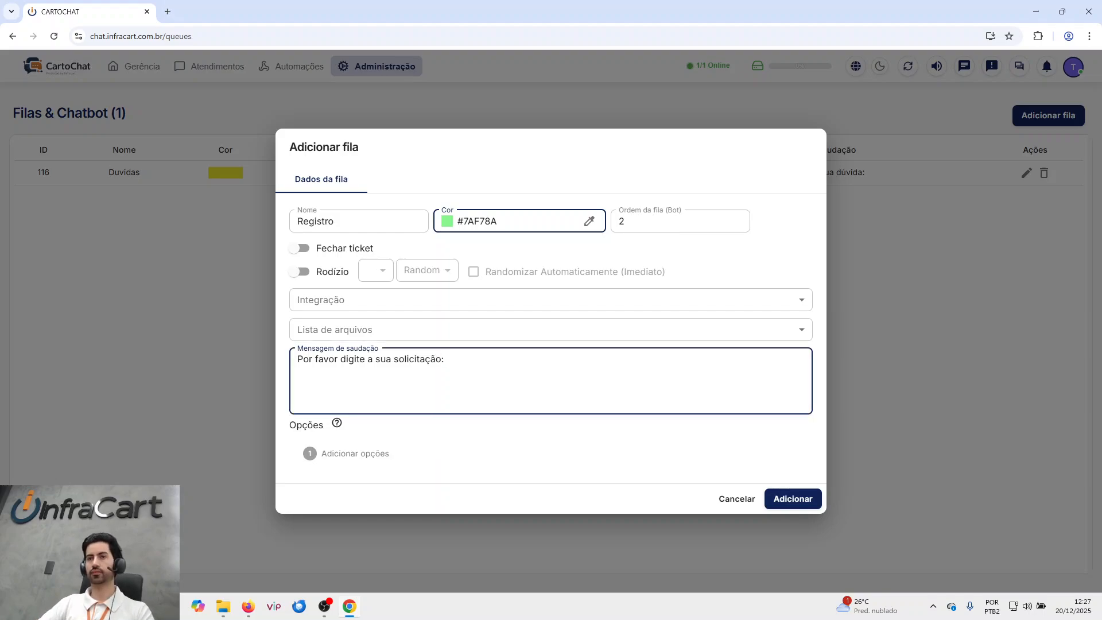
left_click(793, 498)
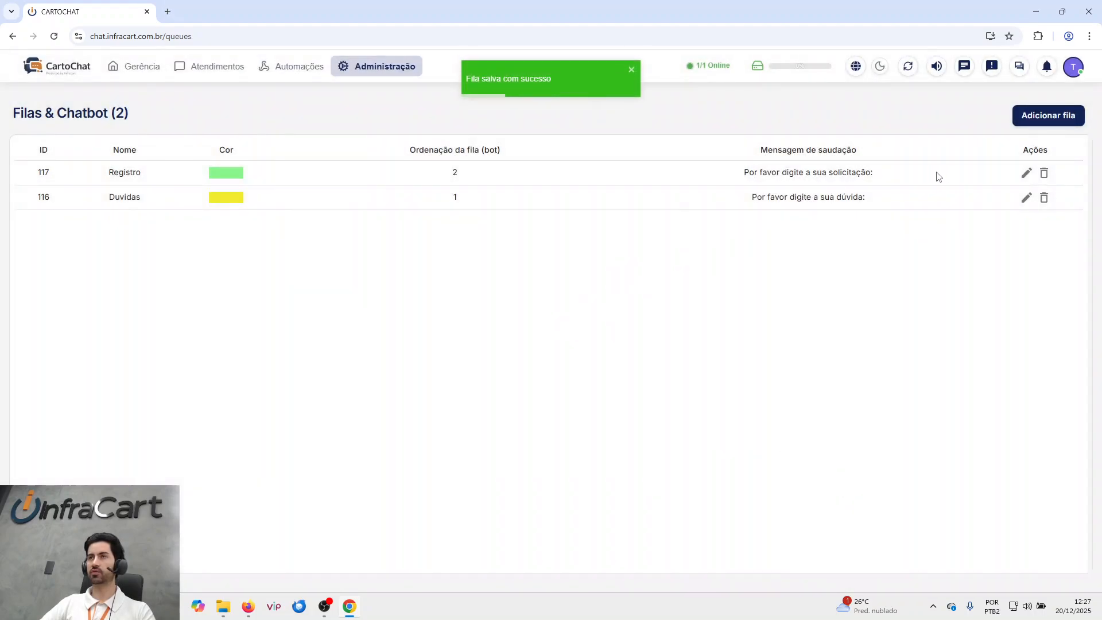
- Start a third queue named "Modelos" with the blue colour #6B9BF3 and bot order 3
left_click(1051, 124)
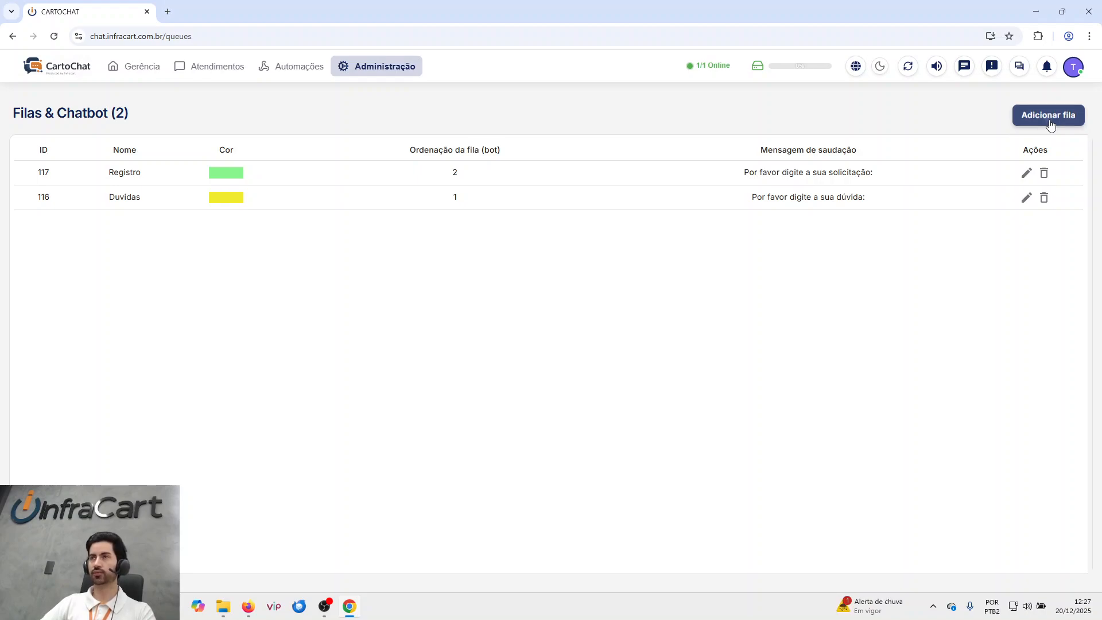
left_click(363, 224)
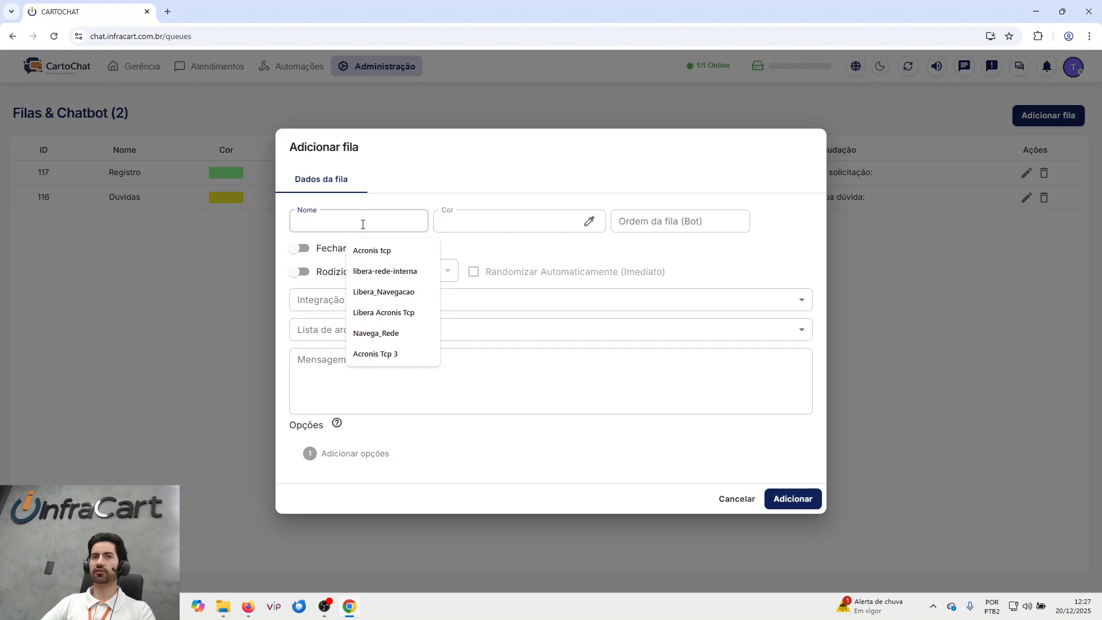
type("Modelos")
left_click(537, 239)
left_click(571, 345)
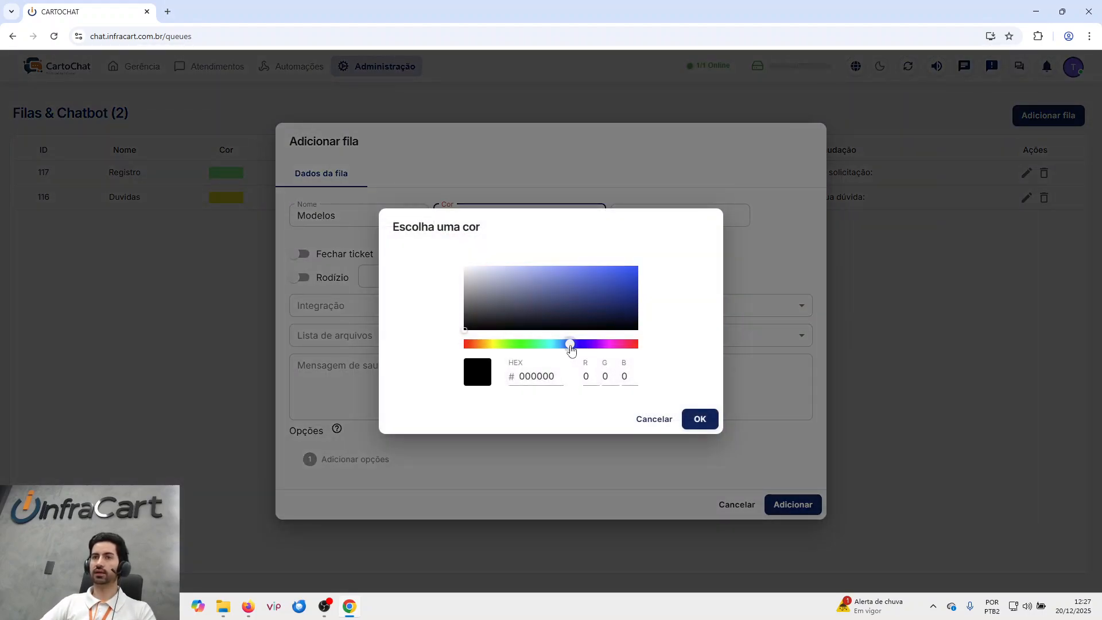
left_click(562, 270)
left_click(700, 418)
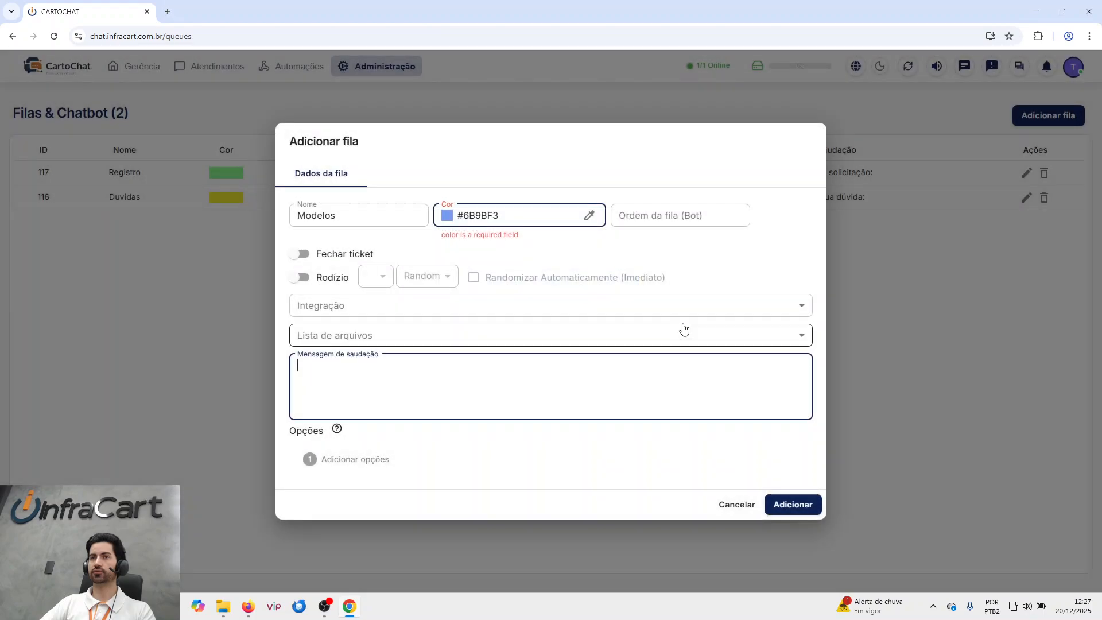
left_click(675, 219)
type("3")
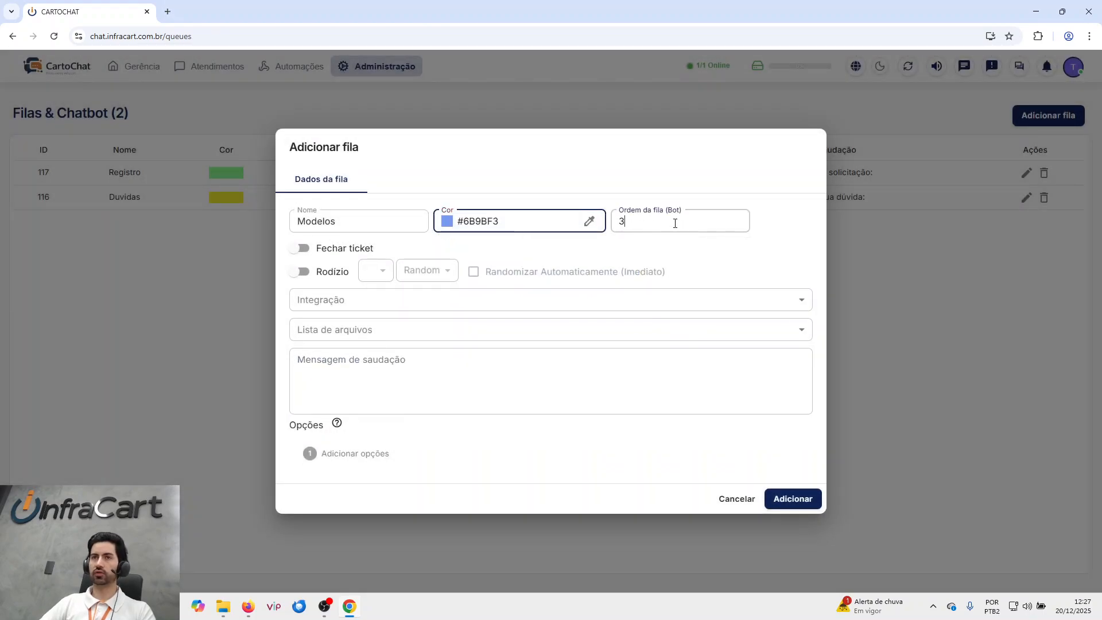
- Enter the greeting message "Escolha uma opção:" for the Modelos queue and save the queue
left_click(440, 366)
type("E")
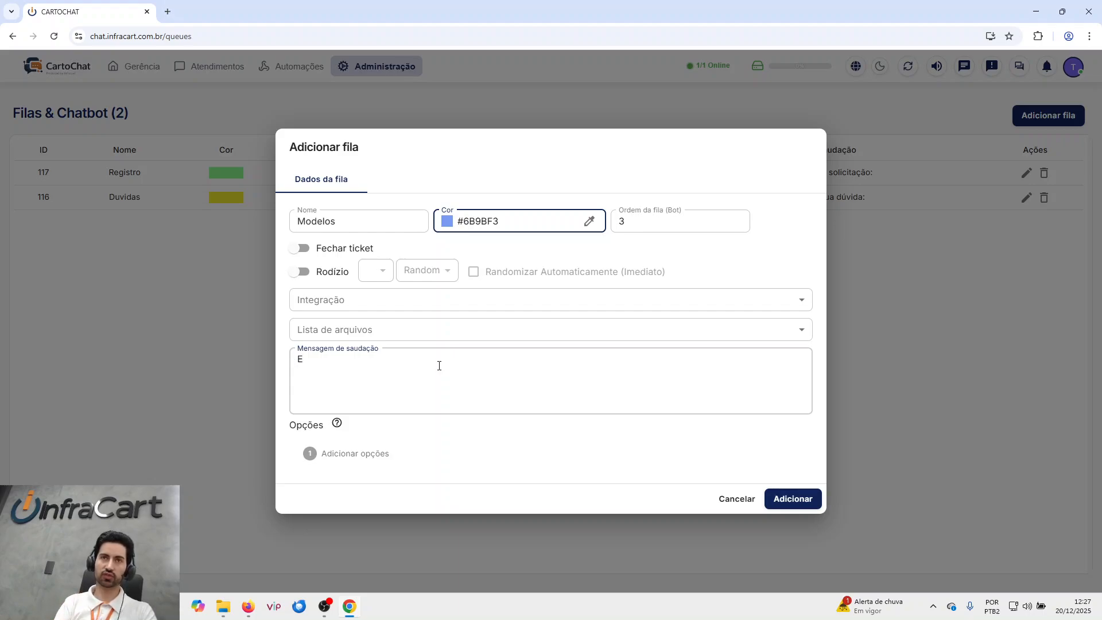
type("scolha uma opção")
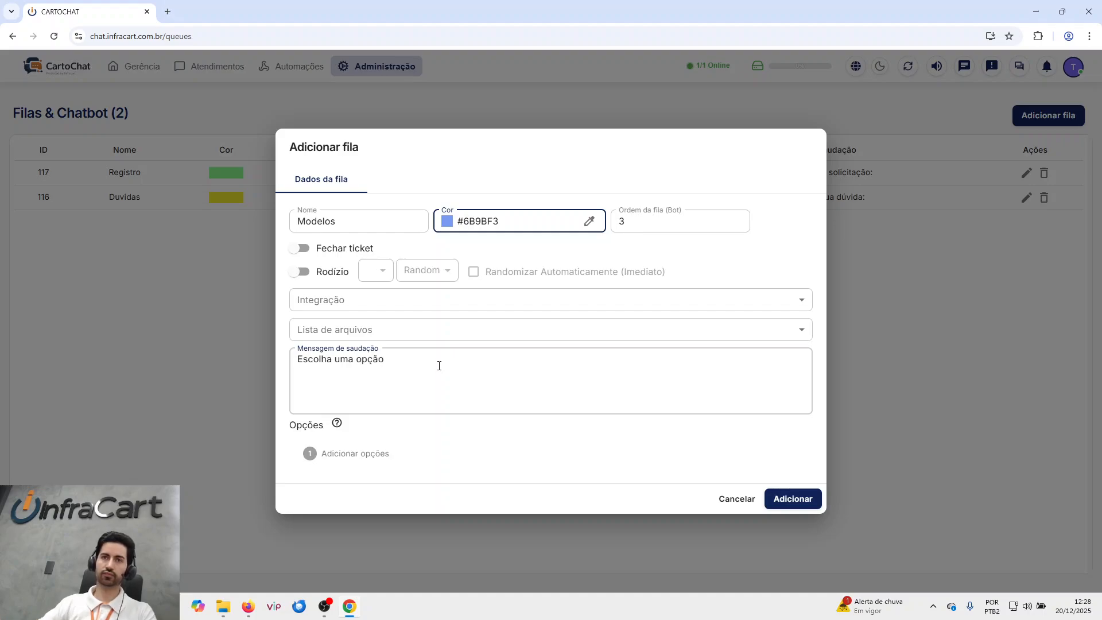
type(":")
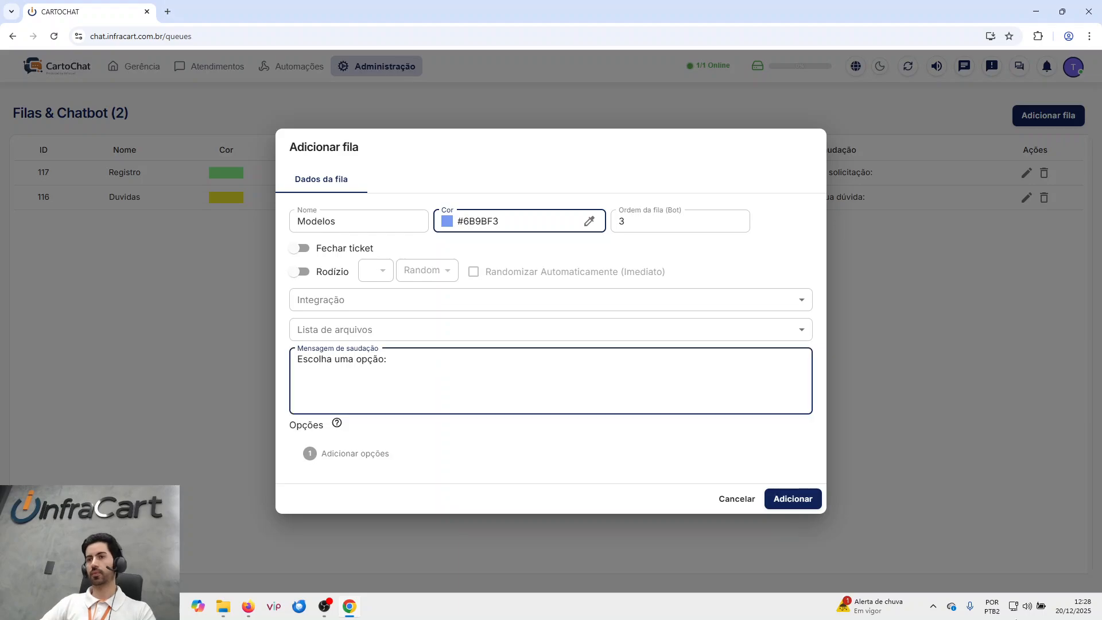
left_click(811, 501)
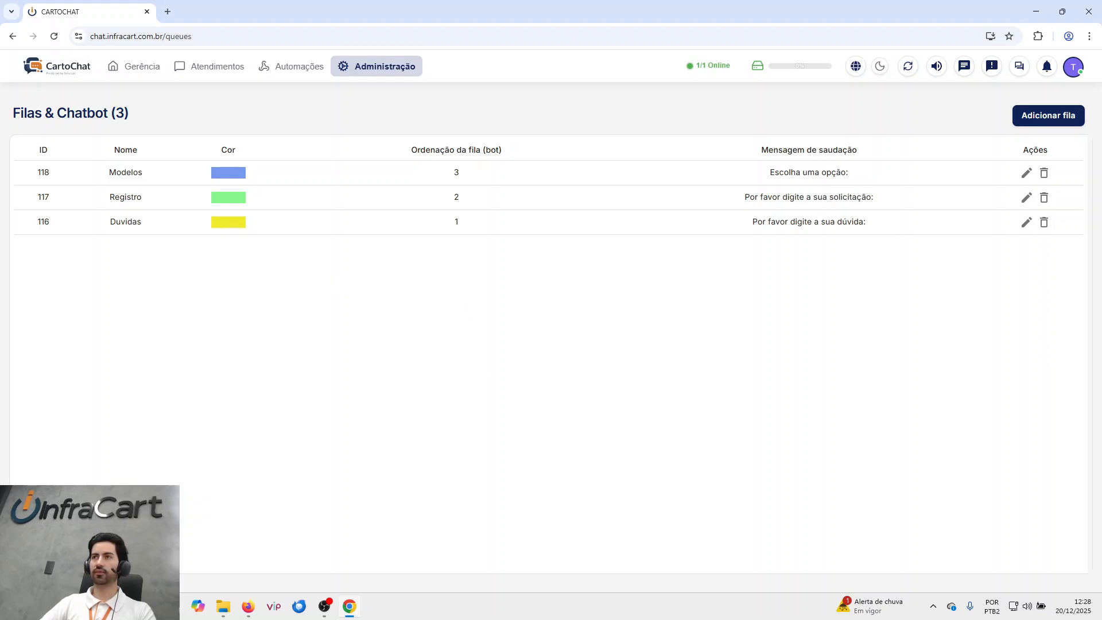
- Add a queue named "Modelo1" with the light pink colour #FEB5B5, leaving its bot order and greeting message empty
left_click(1061, 115)
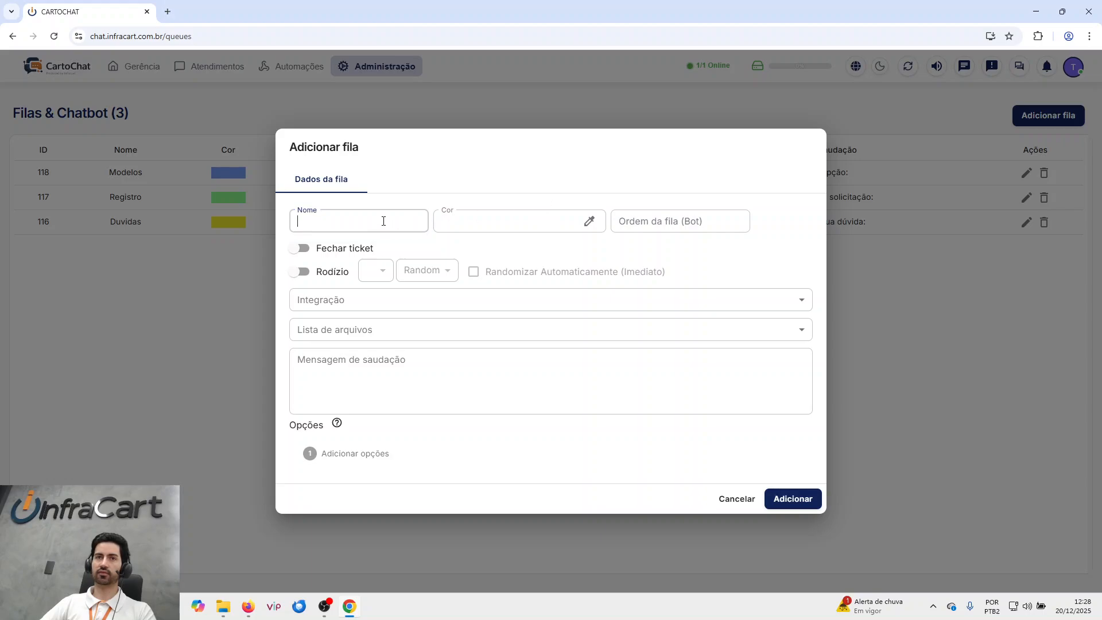
left_click(383, 221)
type("Mo")
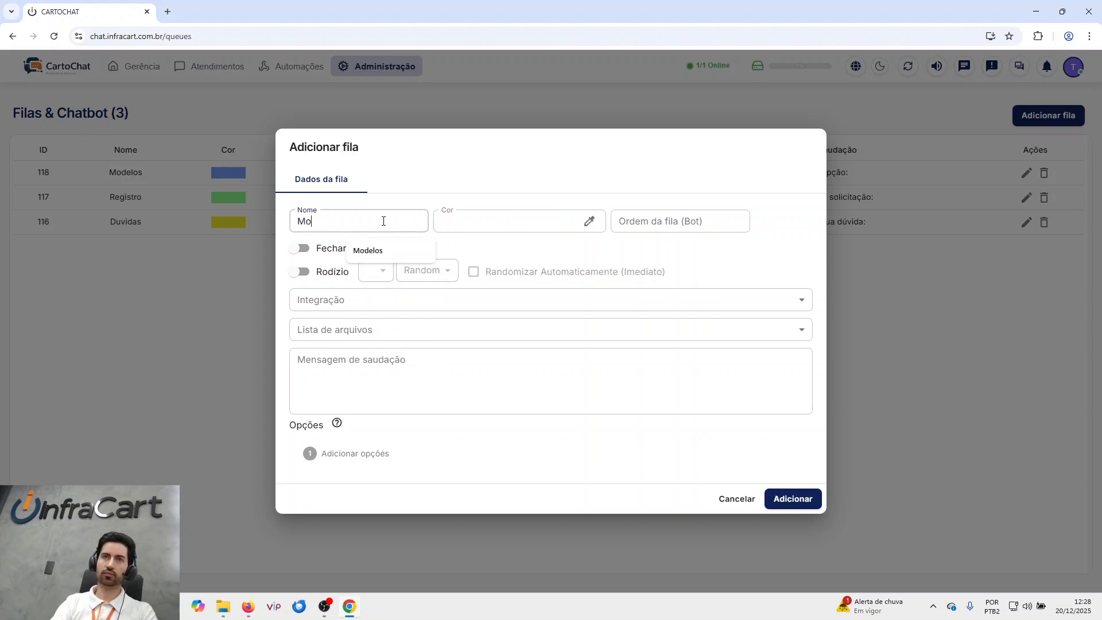
type("delo1")
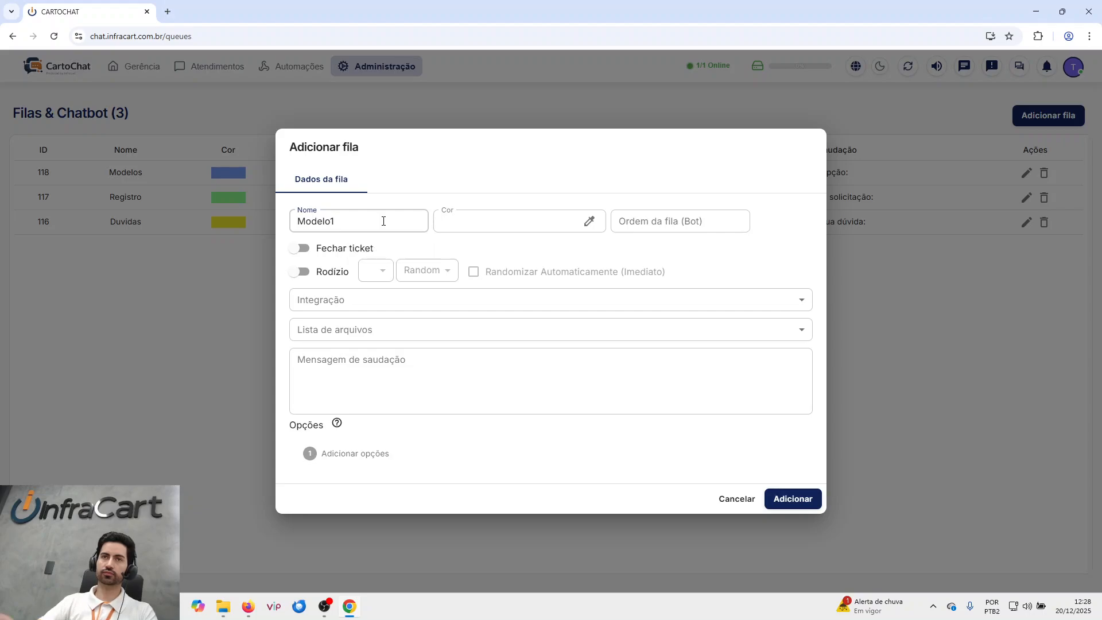
left_click(551, 225)
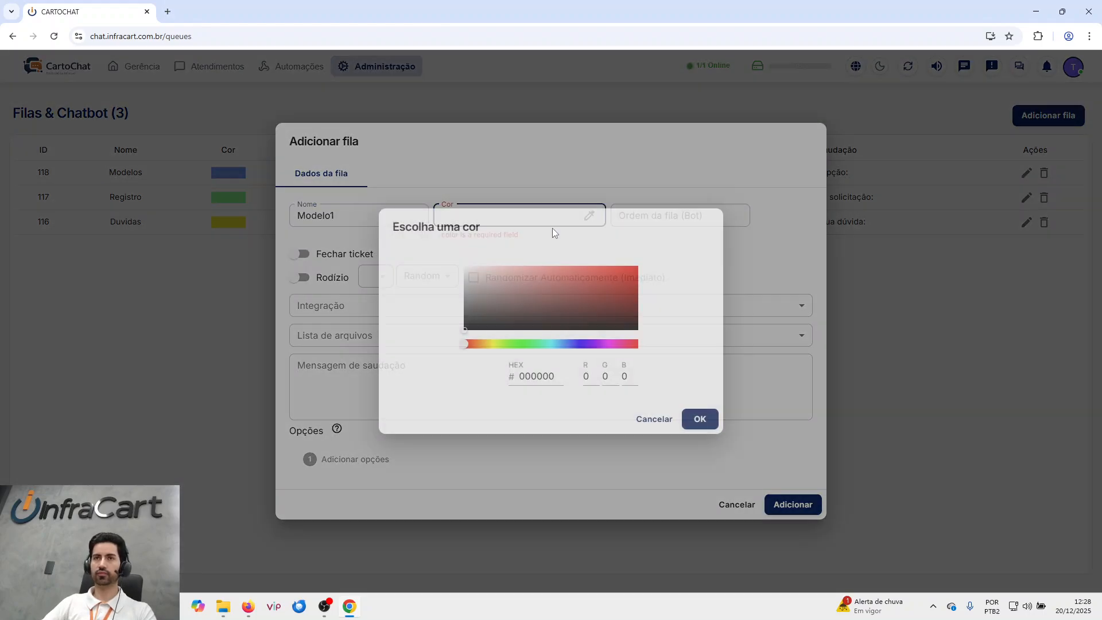
left_click(538, 302)
left_click_drag(529, 290, 515, 269)
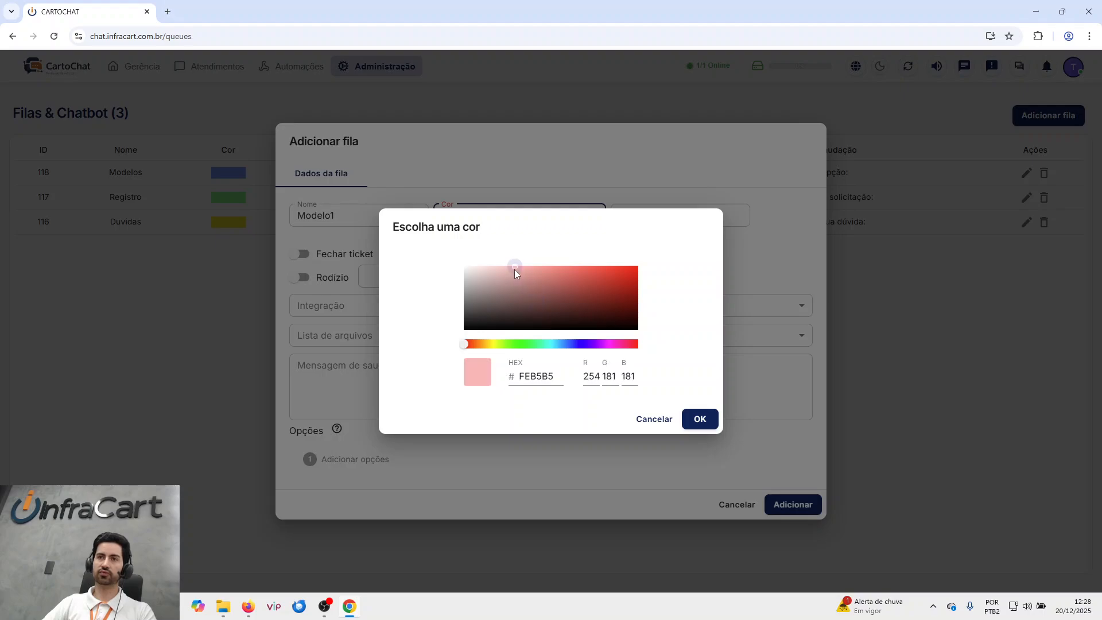
left_click(705, 421)
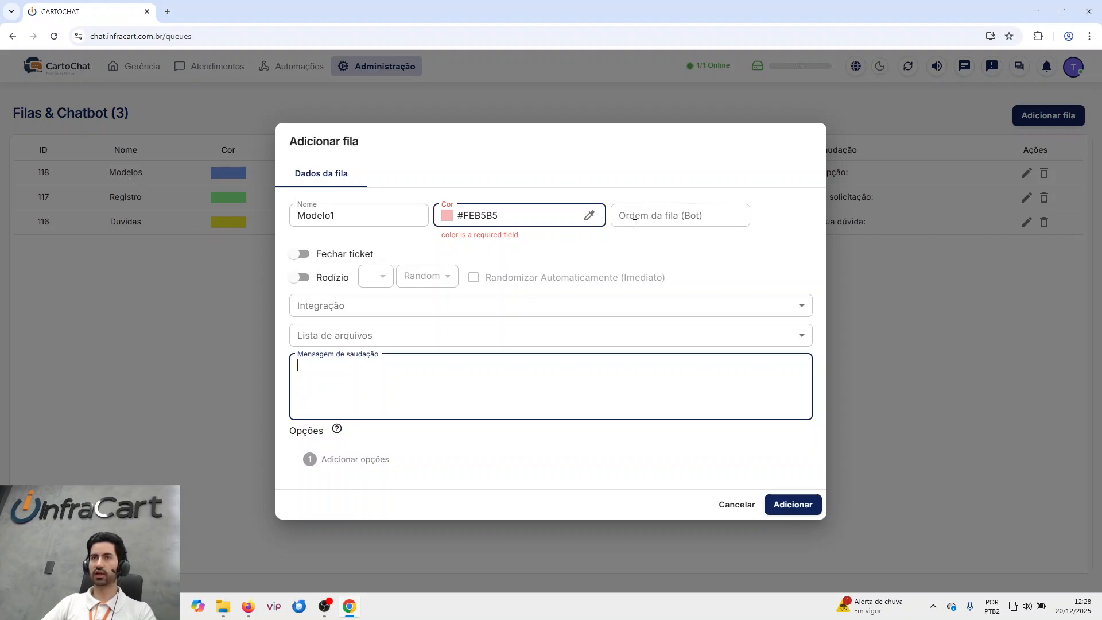
left_click(797, 504)
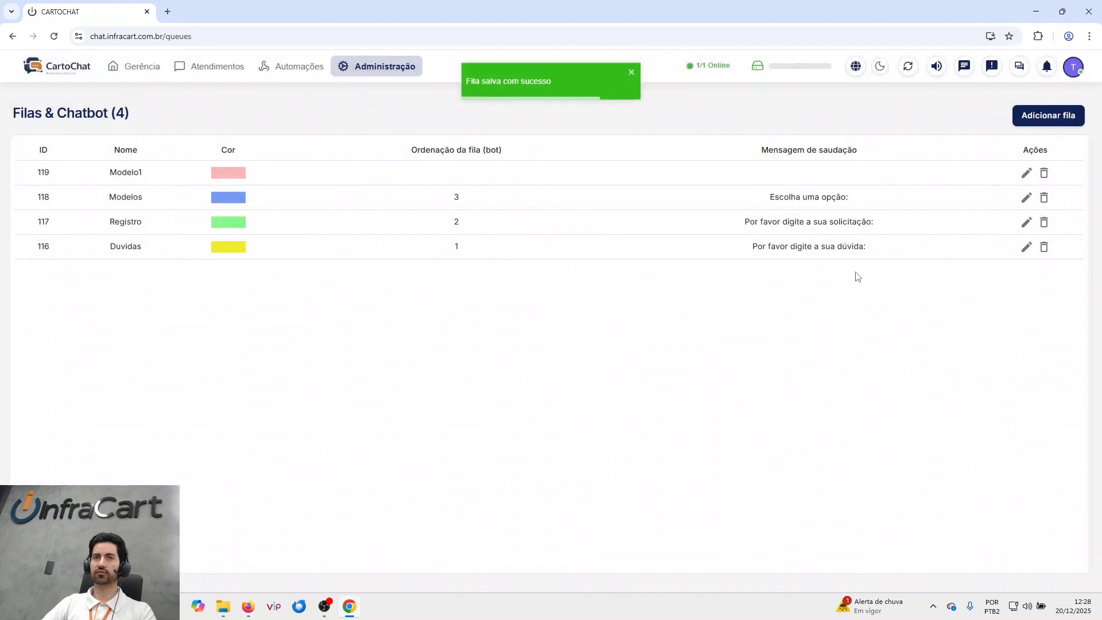
- Reopen the Modelo1 queue for editing and enter the greeting message "Esse é o modelo 1 em pdf"
left_click(1028, 173)
left_click(459, 386)
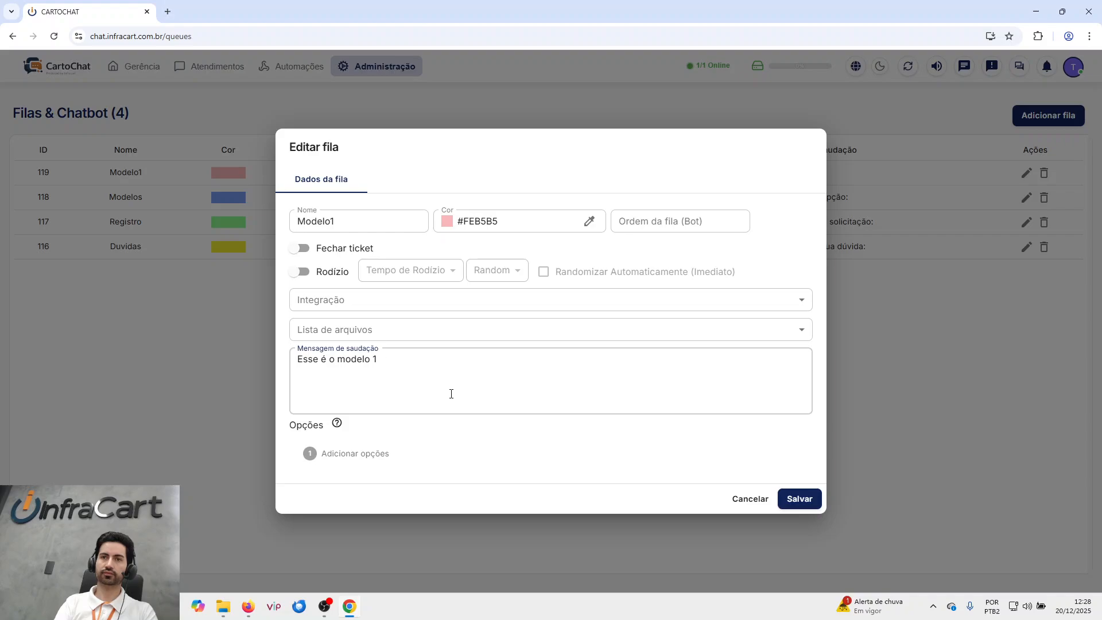
type("pdf")
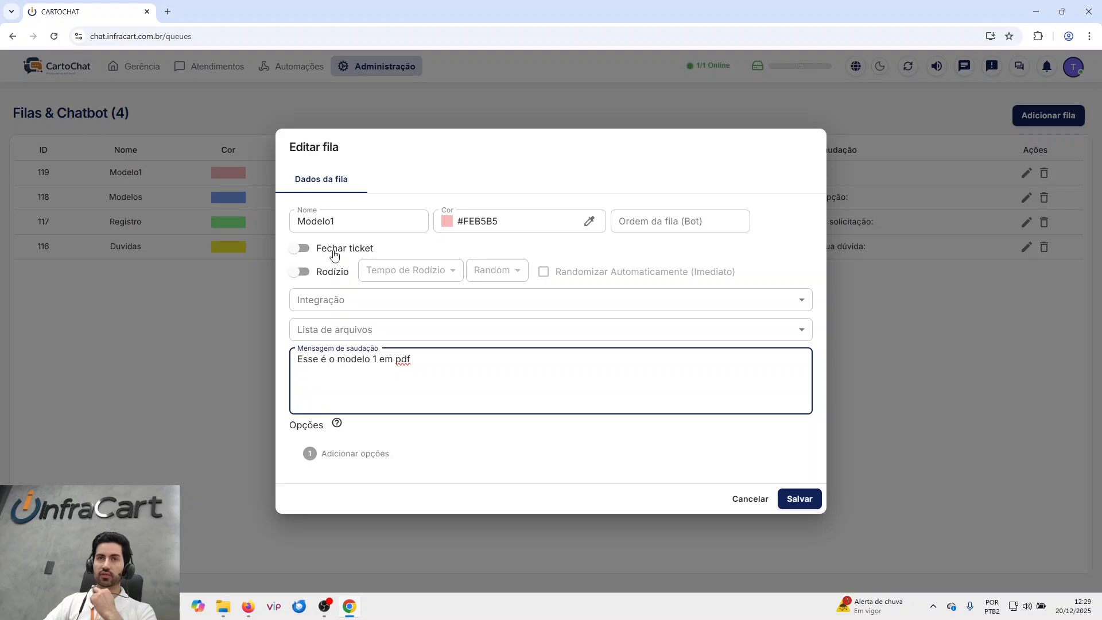
- Check the file list choices for the Modelo1 queue, turn on Fechar ticket and save the queue
left_click(531, 336)
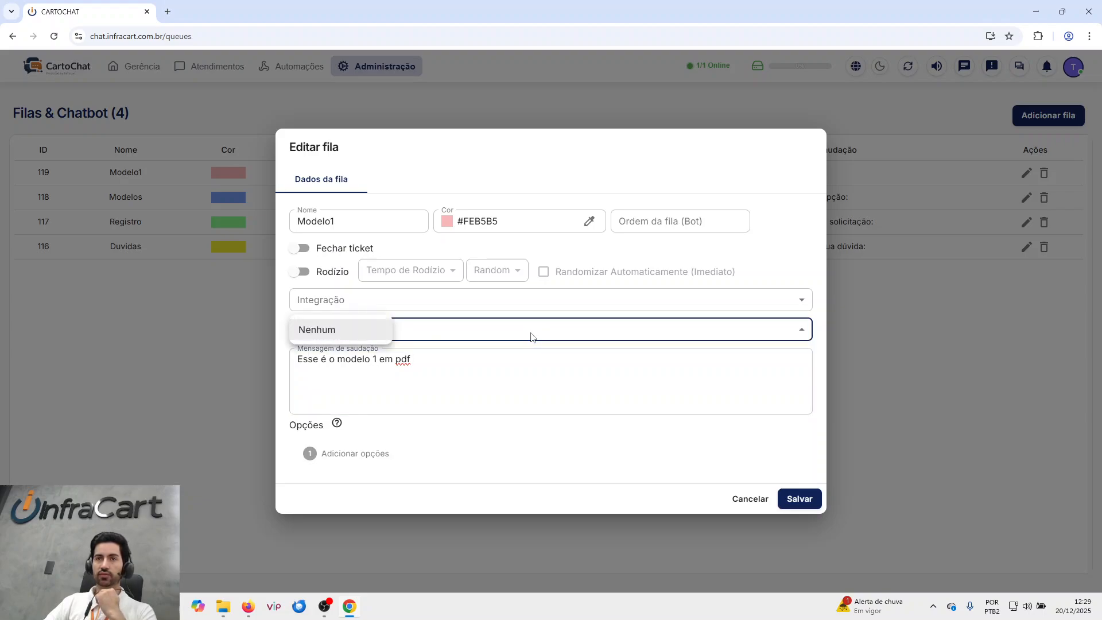
left_click(531, 336)
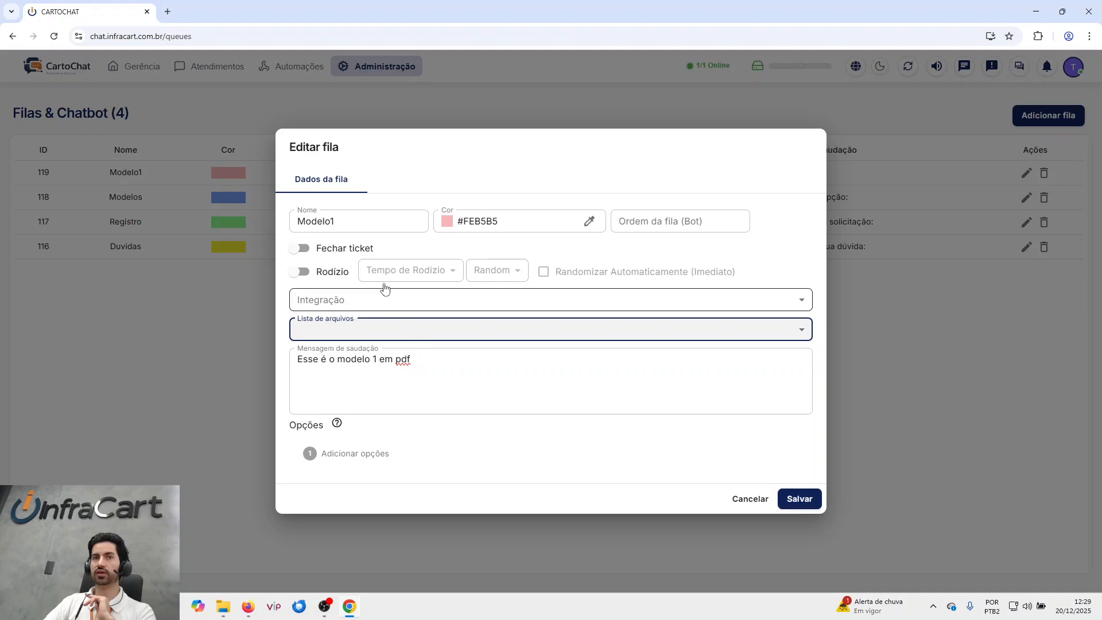
left_click(309, 252)
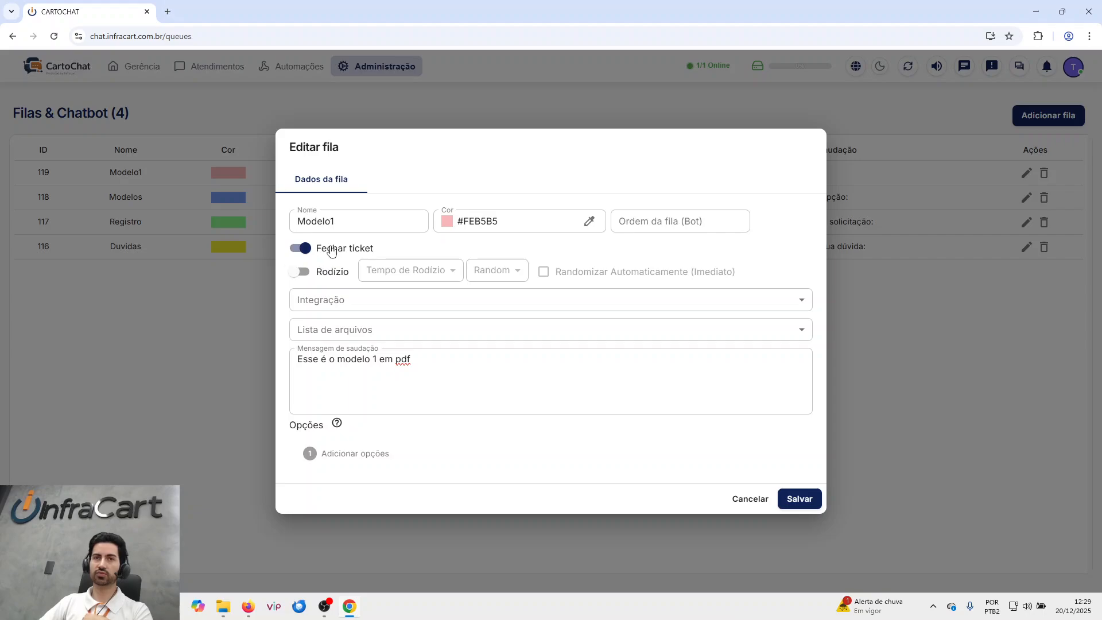
left_click(807, 501)
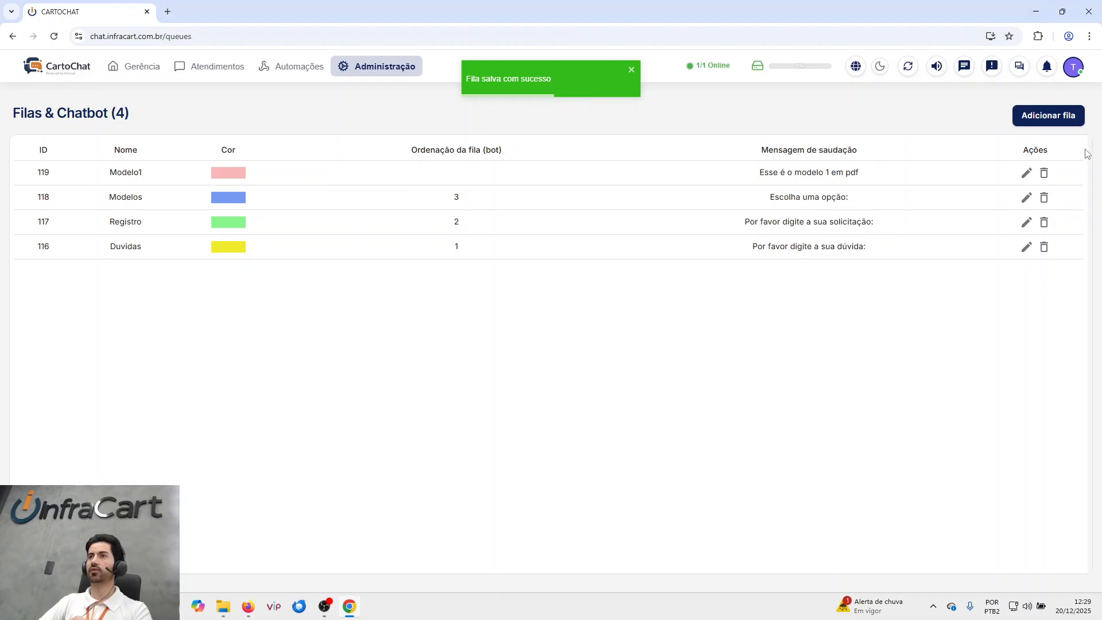
- Start a new queue named "Modelo2" with the greeting message "segue o modelo abaixo"
left_click(1049, 115)
type("Modelo2")
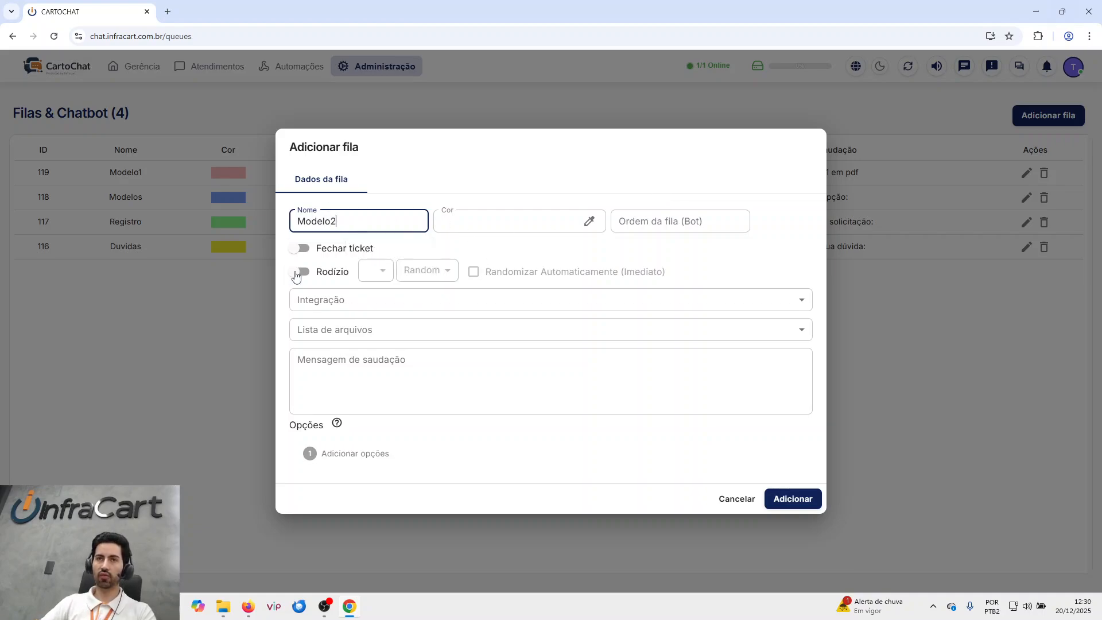
left_click(373, 364)
type("segue o modelo abaixo")
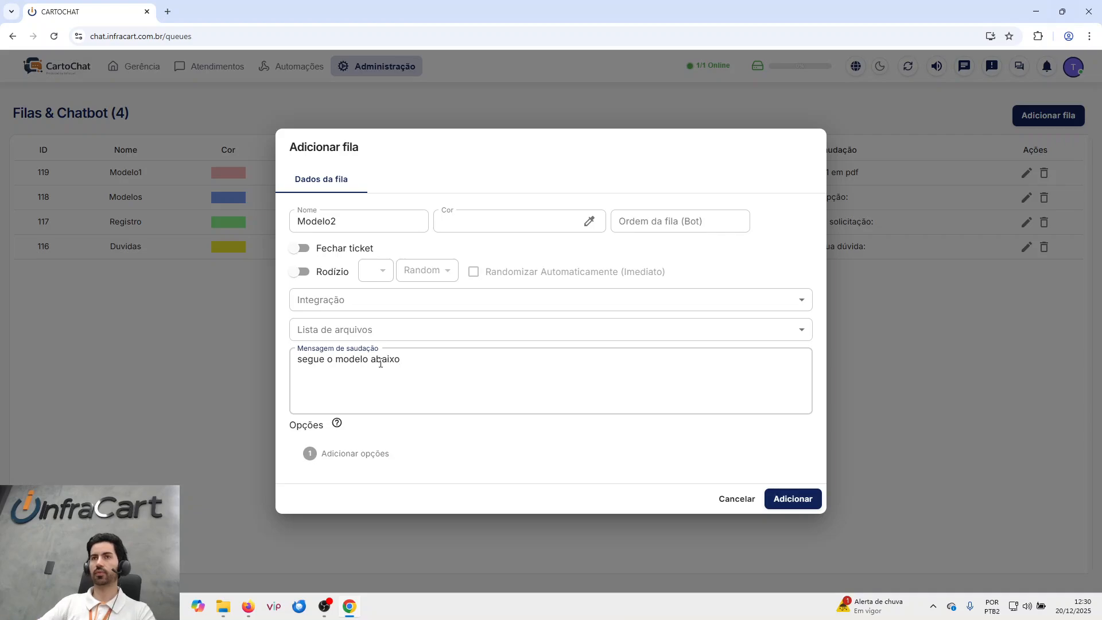
- Give the Modelo2 queue the red colour #F14C4C and save the queue
left_click(498, 227)
left_click(587, 267)
left_click(583, 270)
left_click(699, 418)
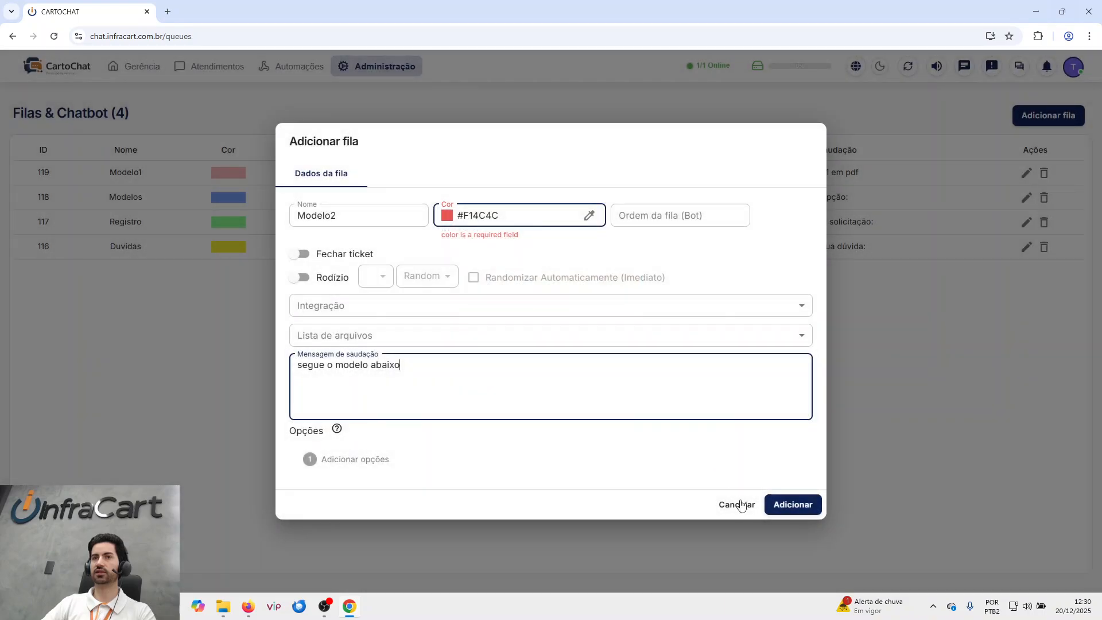
left_click(793, 505)
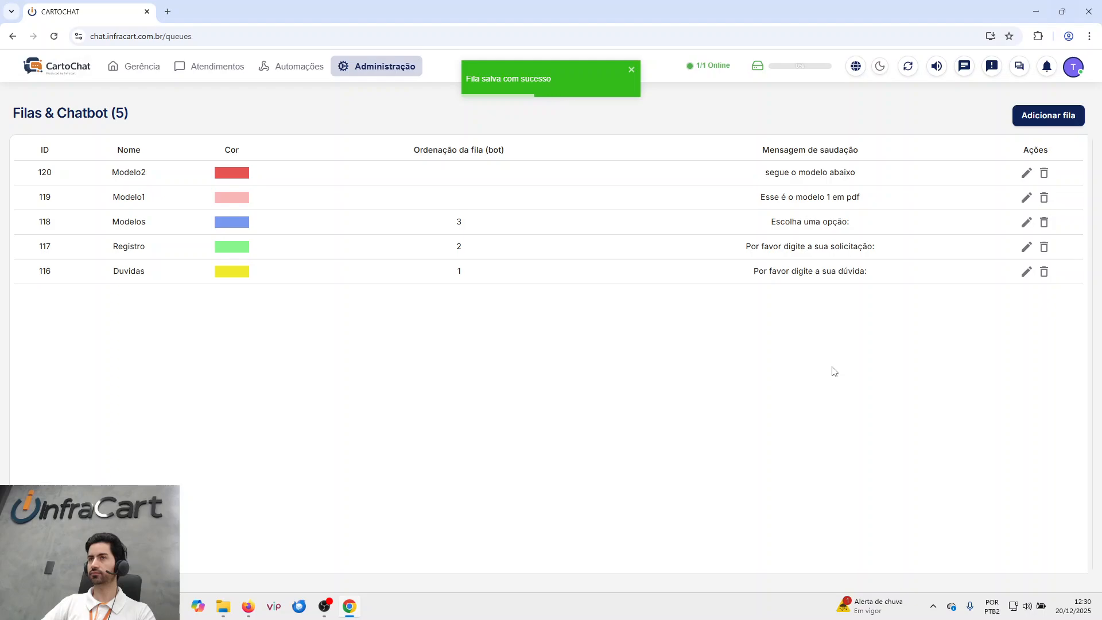
- Edit the Modelos queue to add and save a first option "Modelo1" with the menu type Fila
left_click(341, 68)
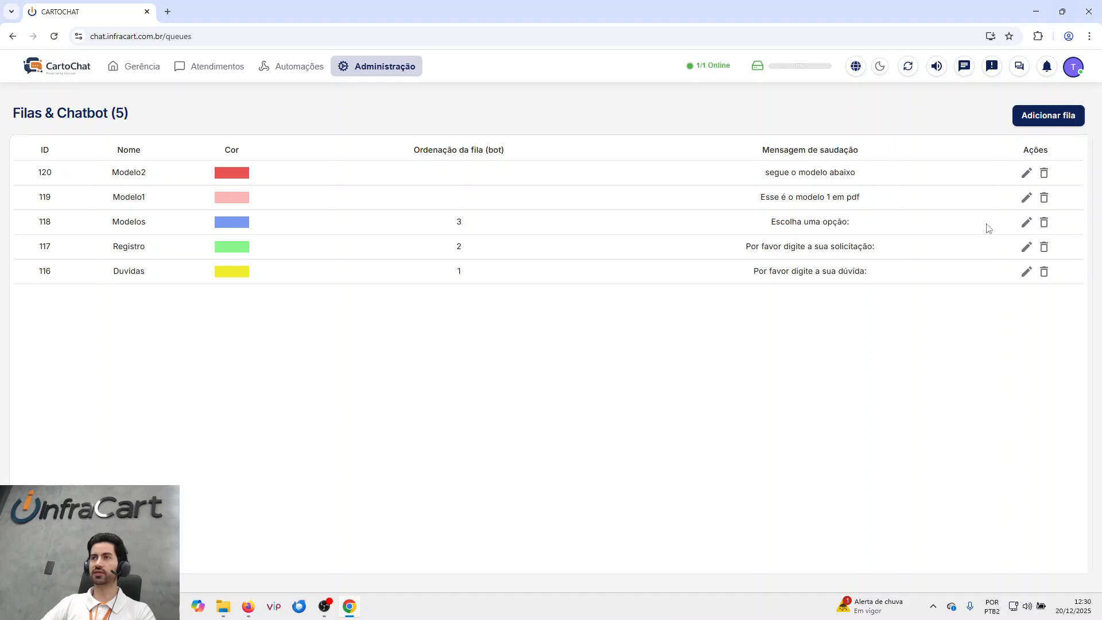
left_click(1026, 224)
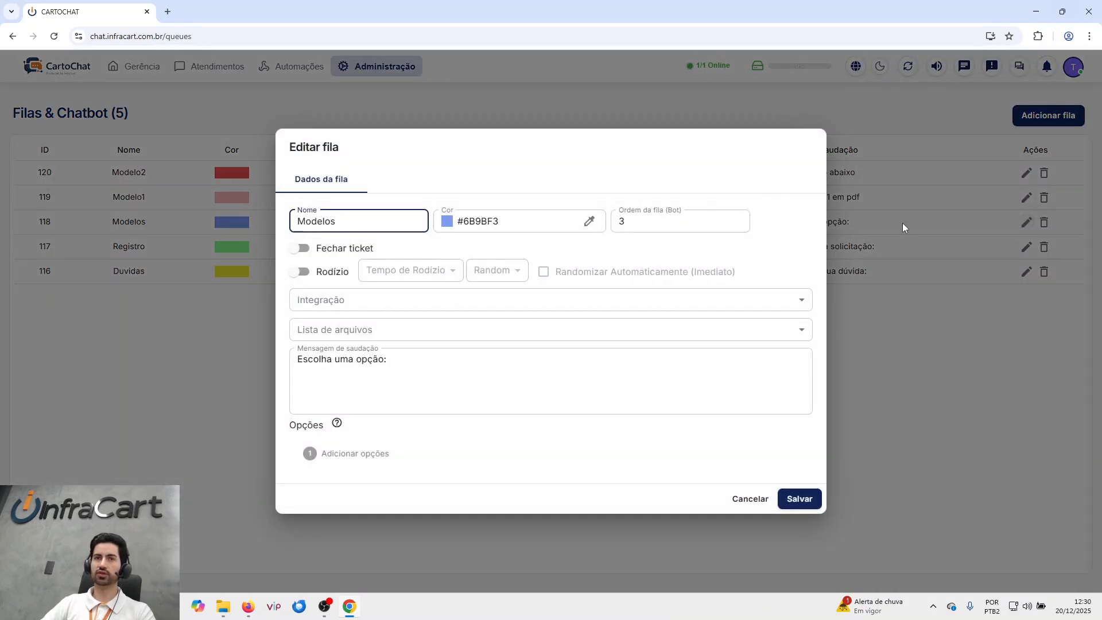
left_click(370, 454)
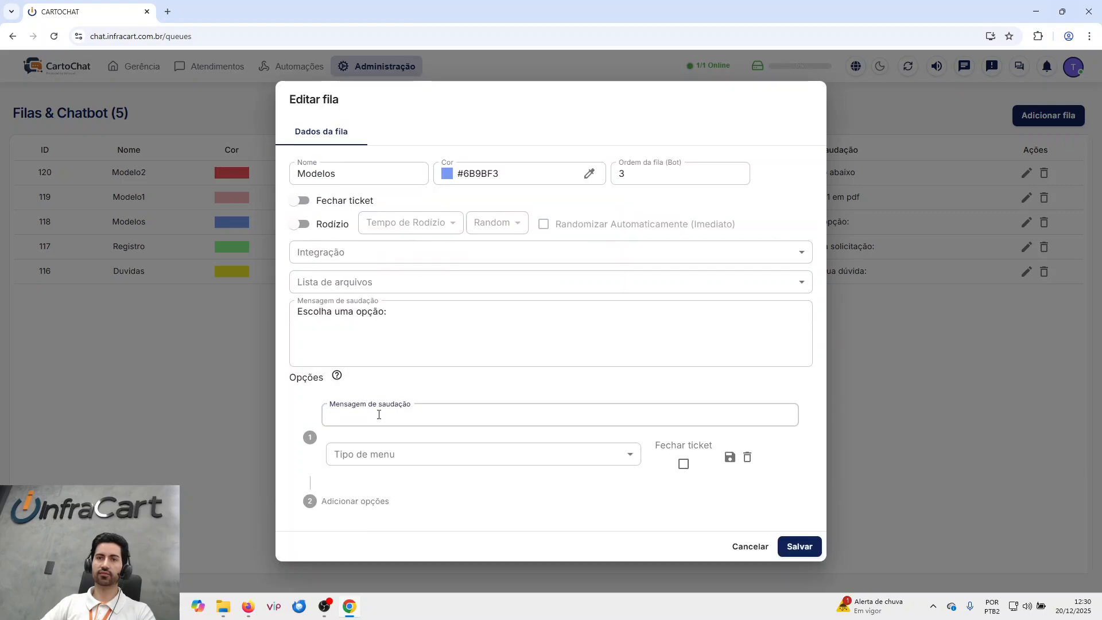
type("Model")
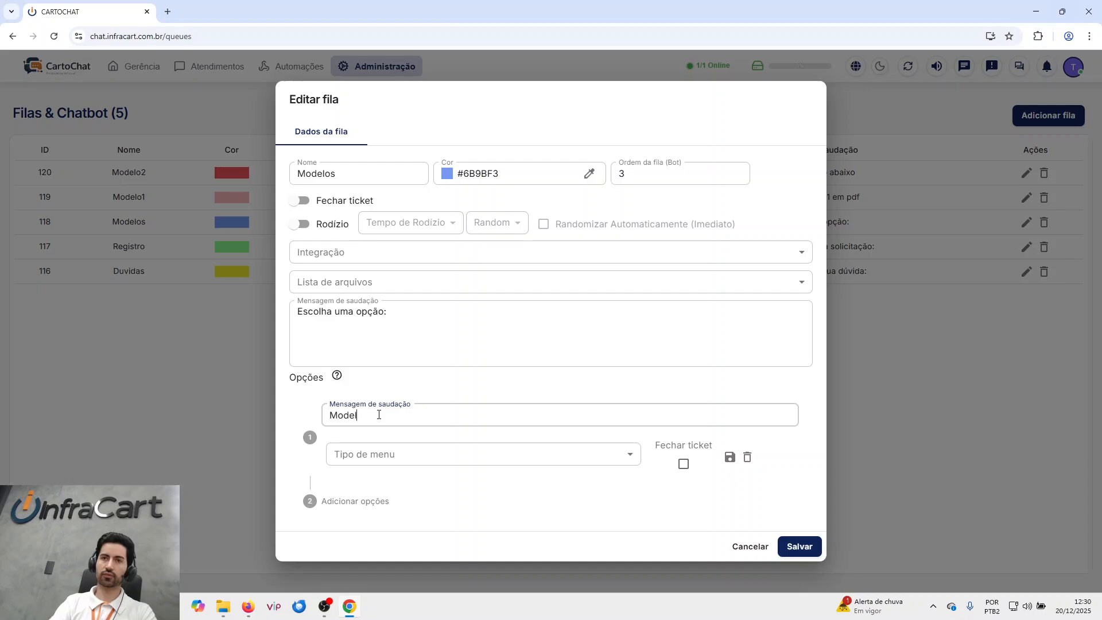
type("o1")
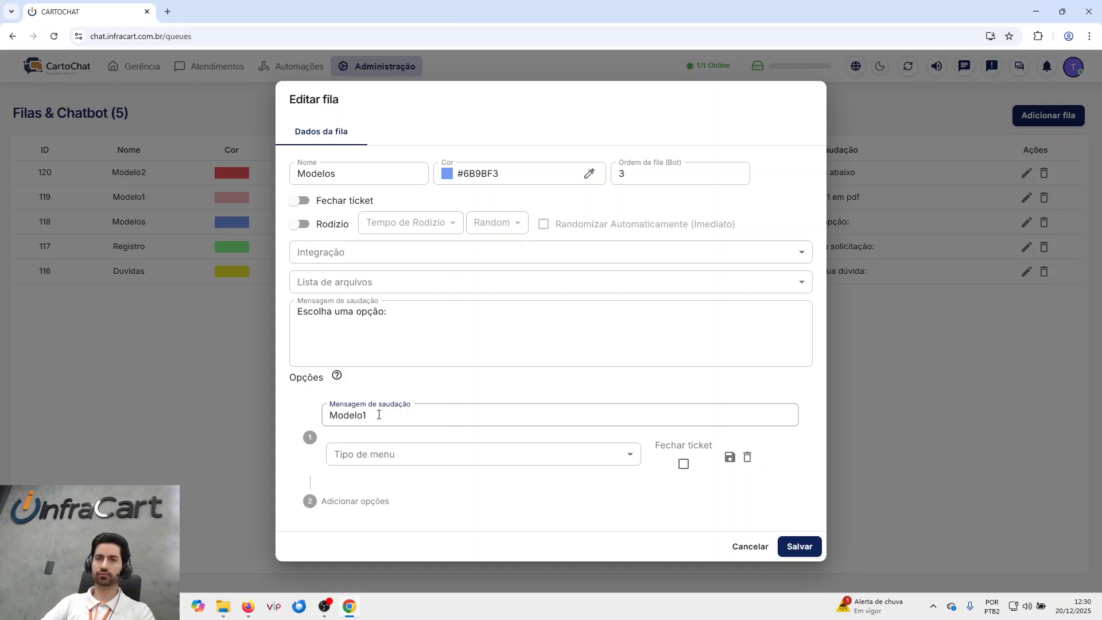
left_click(425, 454)
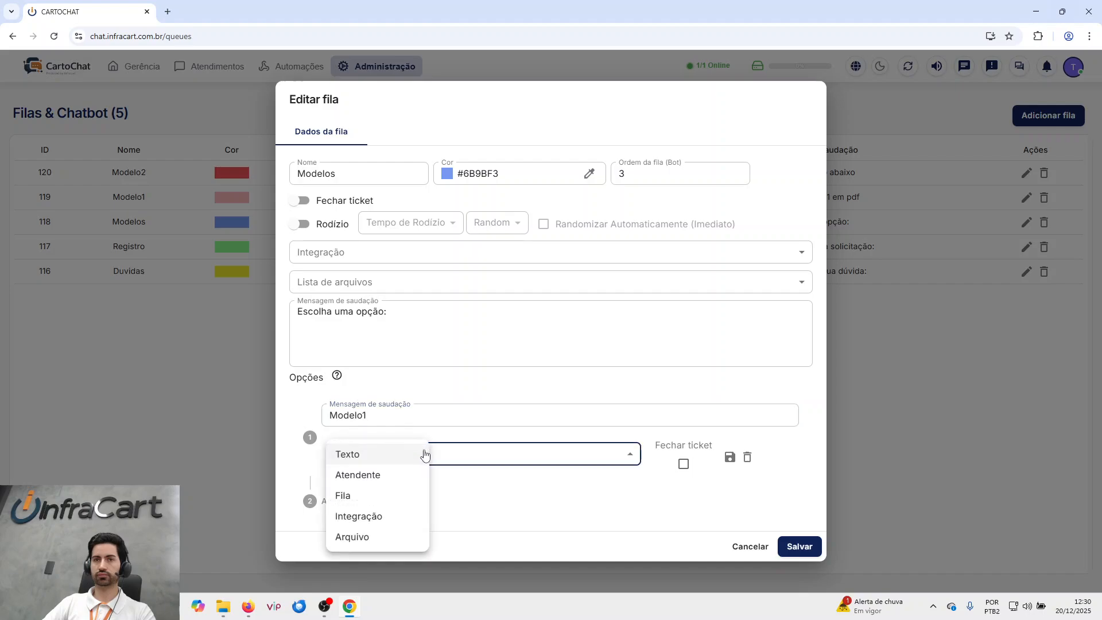
left_click(364, 496)
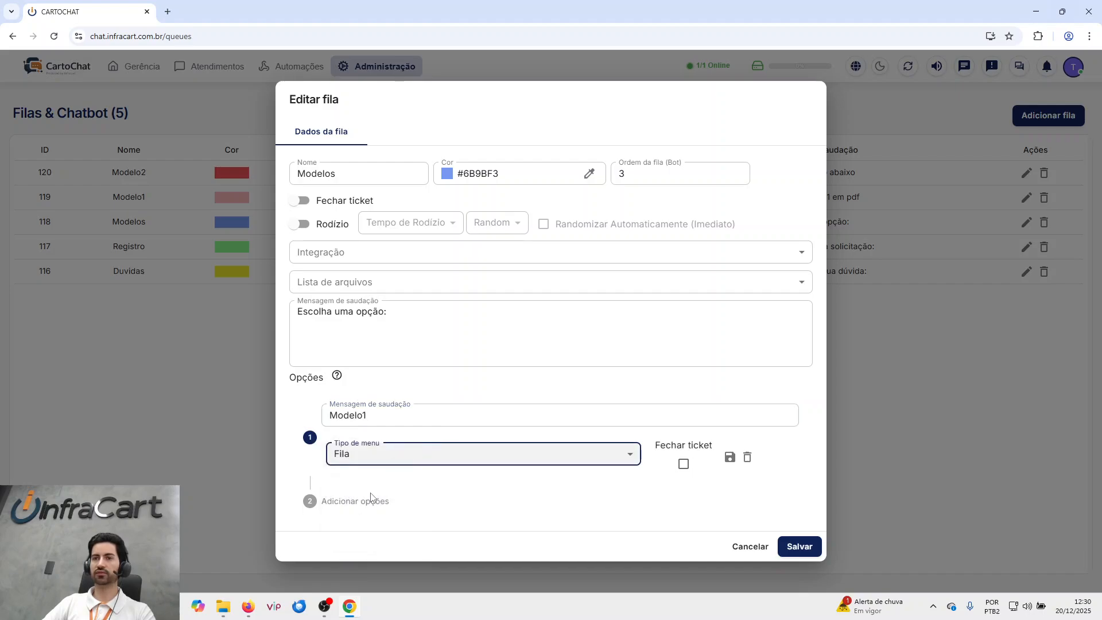
left_click(729, 457)
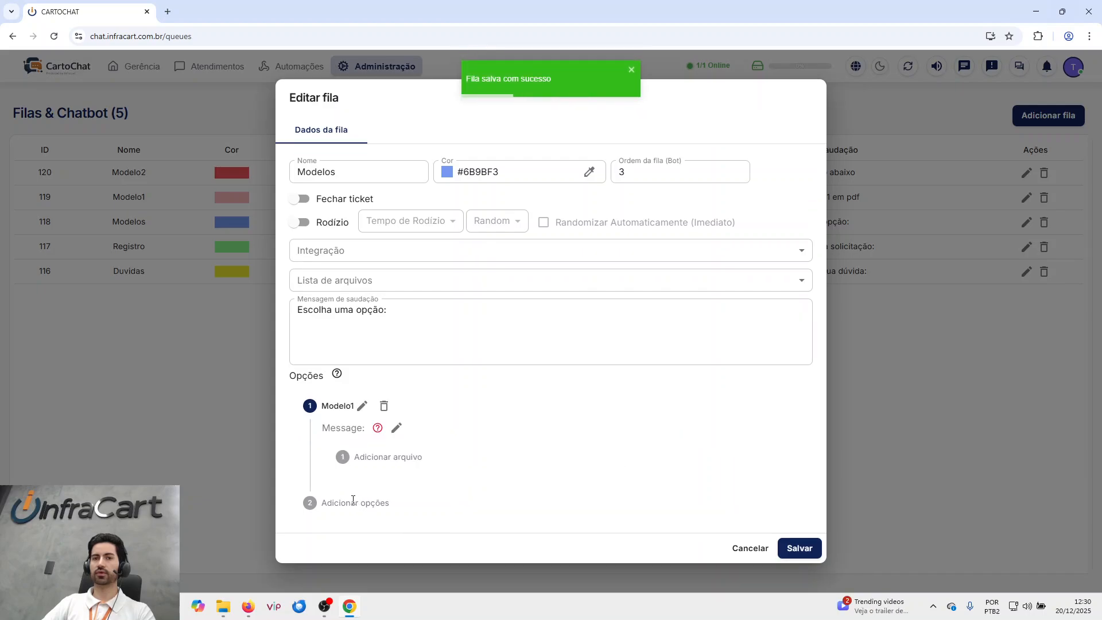
- Open the Modelo1 option's message settings and check which queues are available for transfer
left_click(396, 429)
left_click(402, 468)
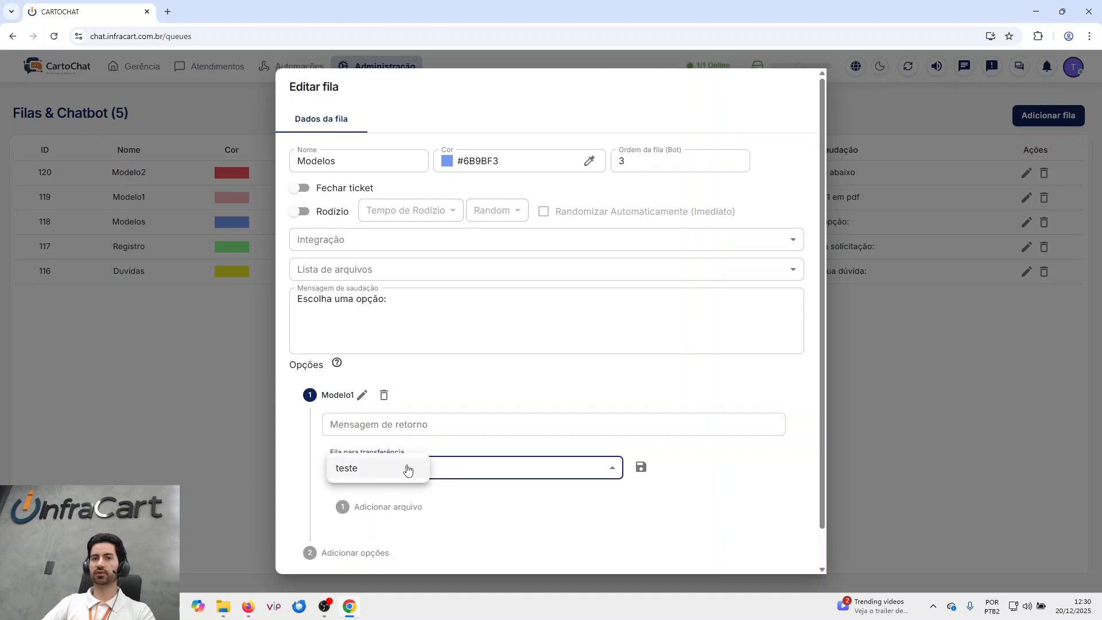
left_click(435, 426)
left_click(436, 426)
left_click(460, 468)
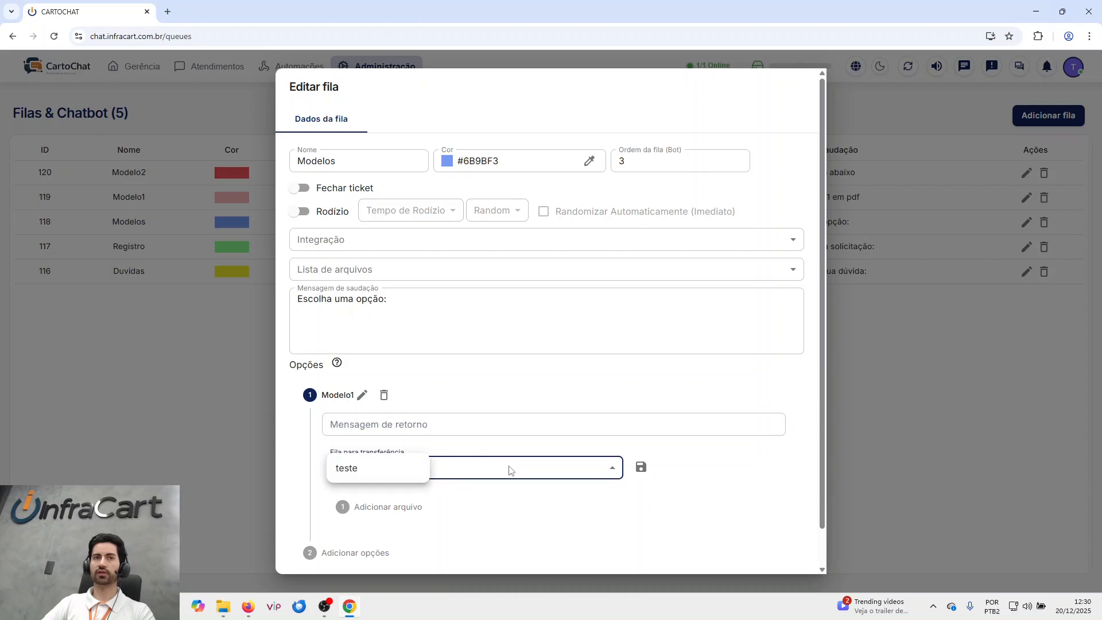
left_click(642, 473)
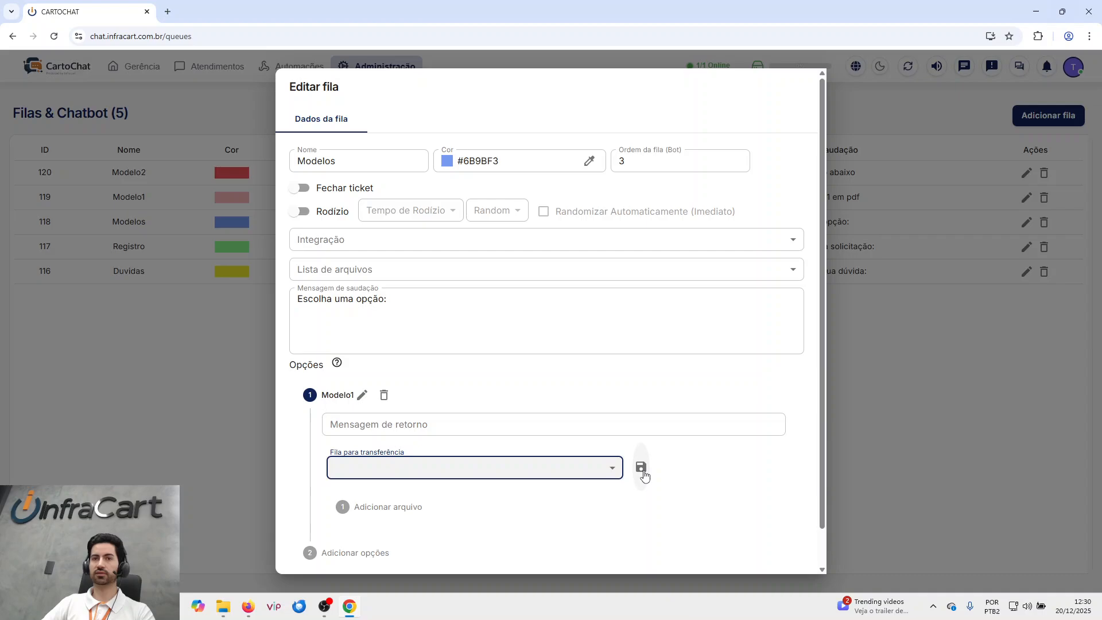
- Add a second option "Modelo2" with the menu type Fila to the Modelos queue and save the queue
scroll(517, 494, "down", 1)
left_click(349, 512)
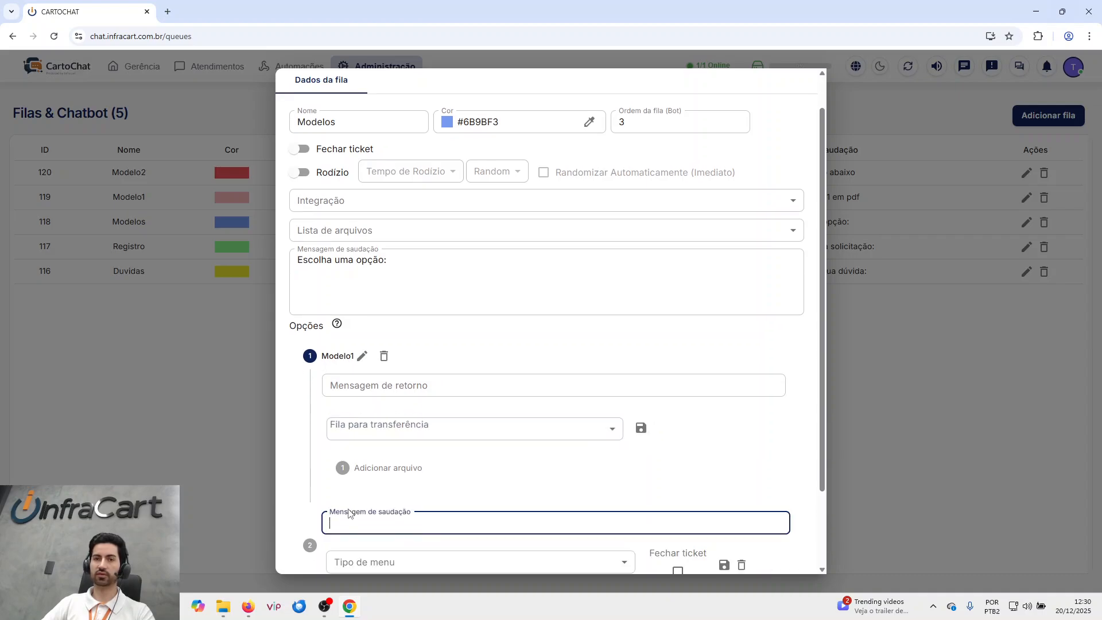
type("Modelo2")
scroll(449, 472, "down", 2)
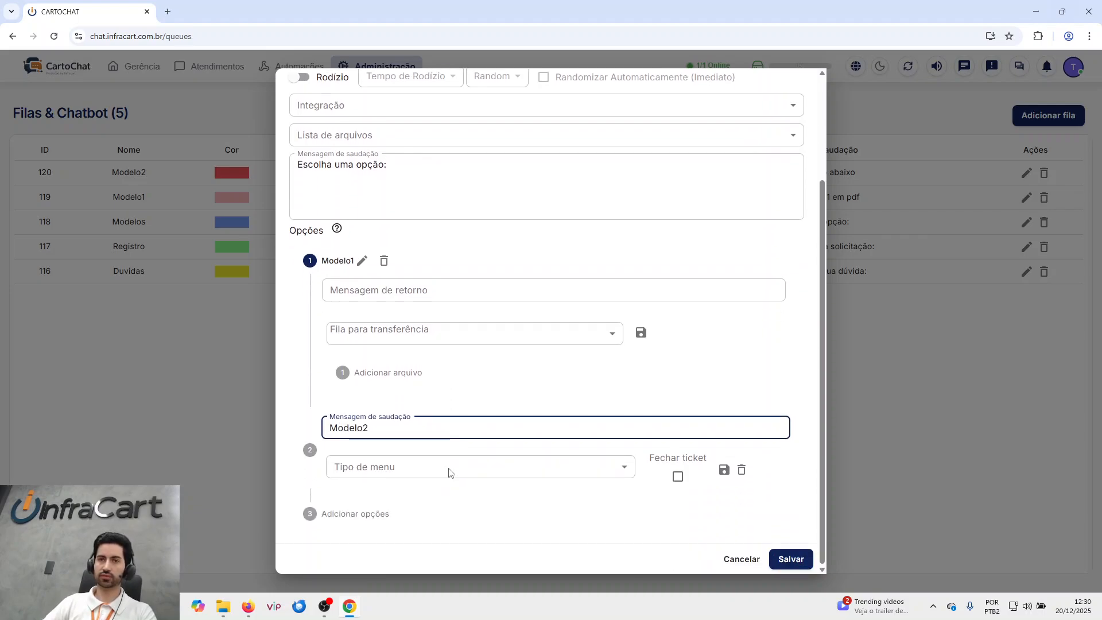
left_click(447, 471)
left_click(364, 511)
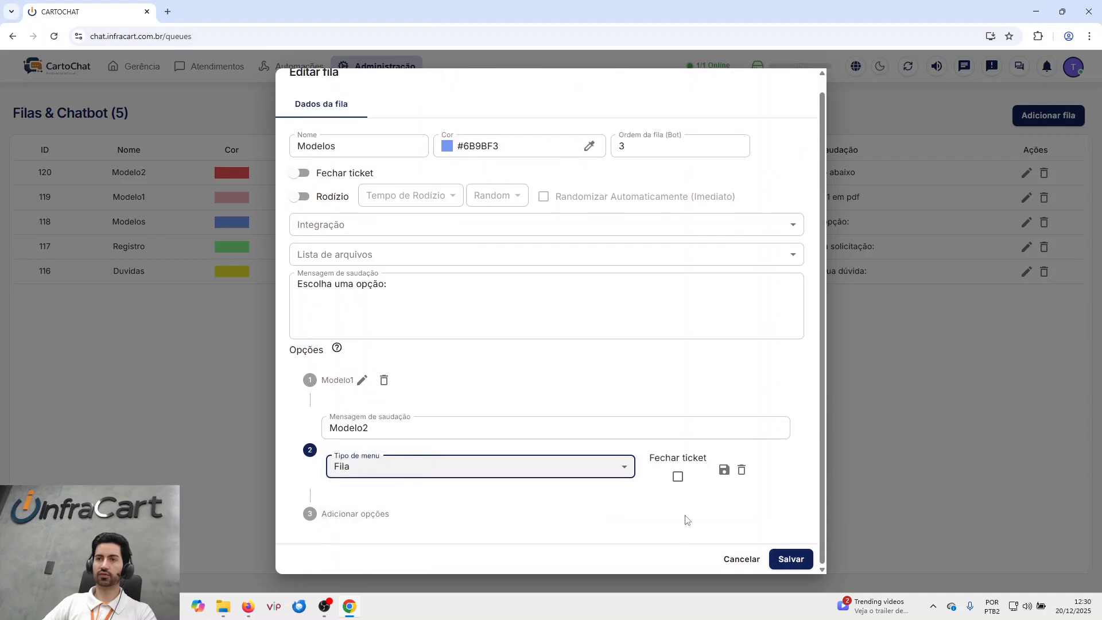
left_click(793, 560)
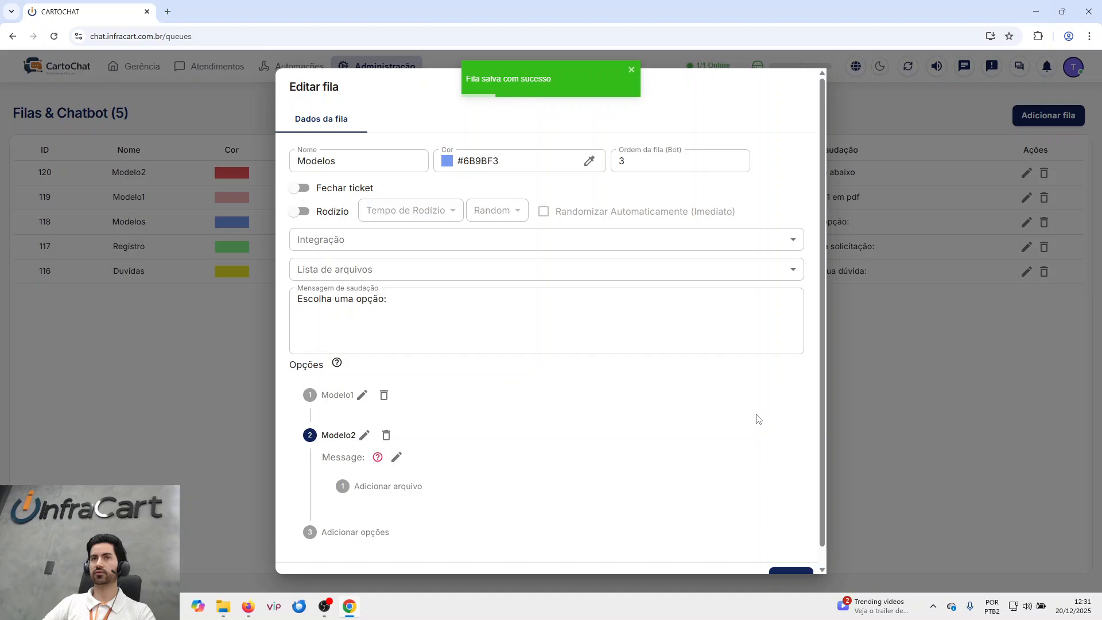
scroll(758, 424, "down", 1)
left_click(791, 560)
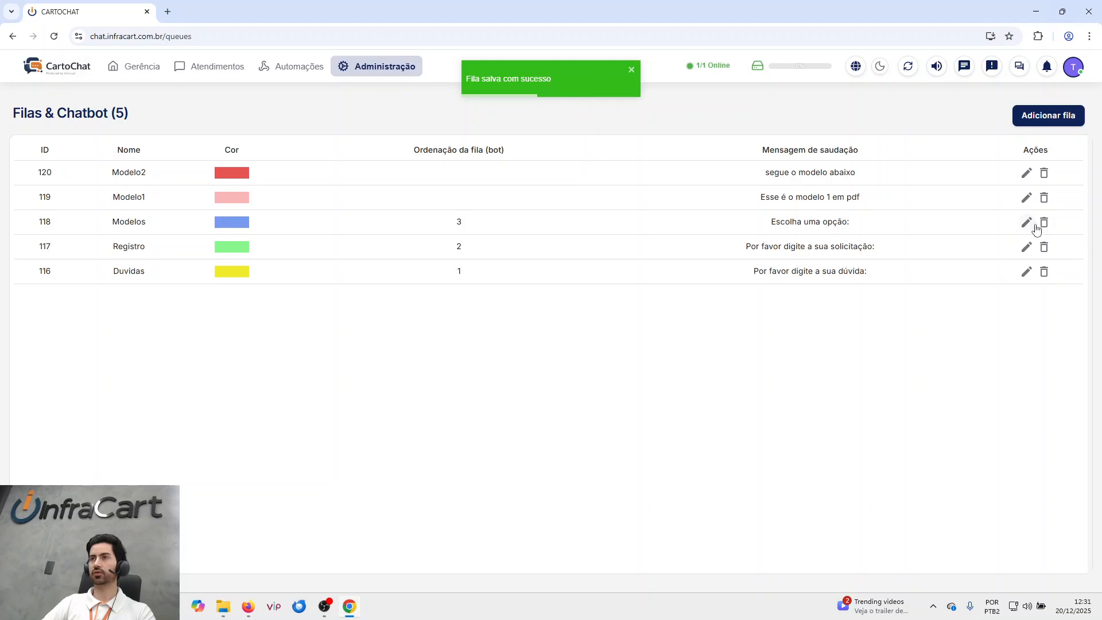
- Reopen the Modelos queue and check which queues are available for transfer in the Modelo2 option's message settings
left_click(1026, 222)
left_click(362, 421)
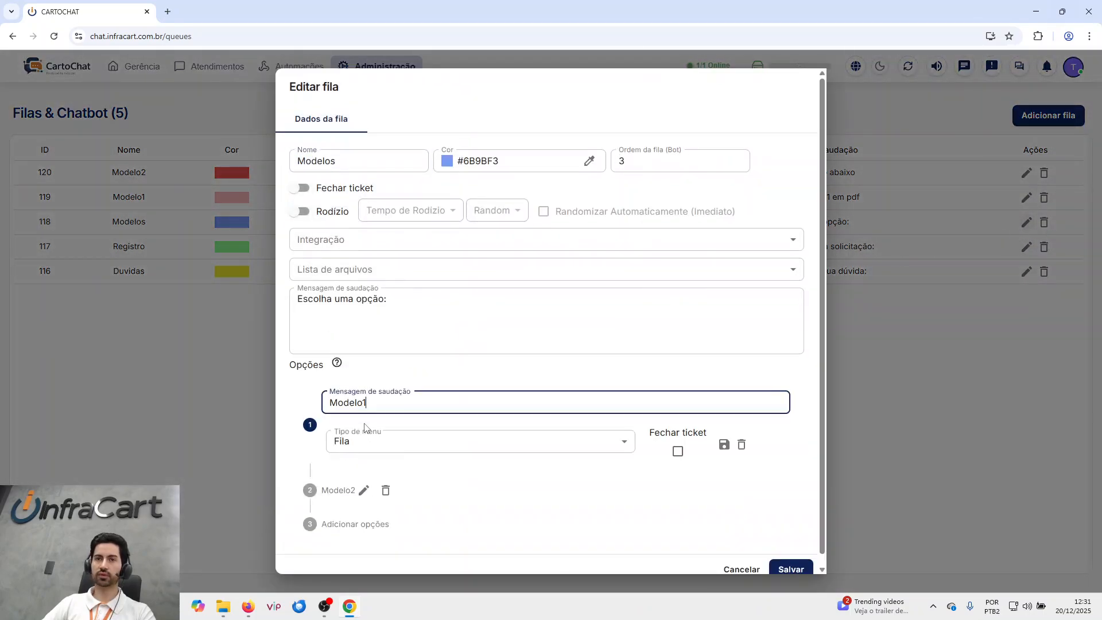
left_click(608, 494)
left_click(404, 521)
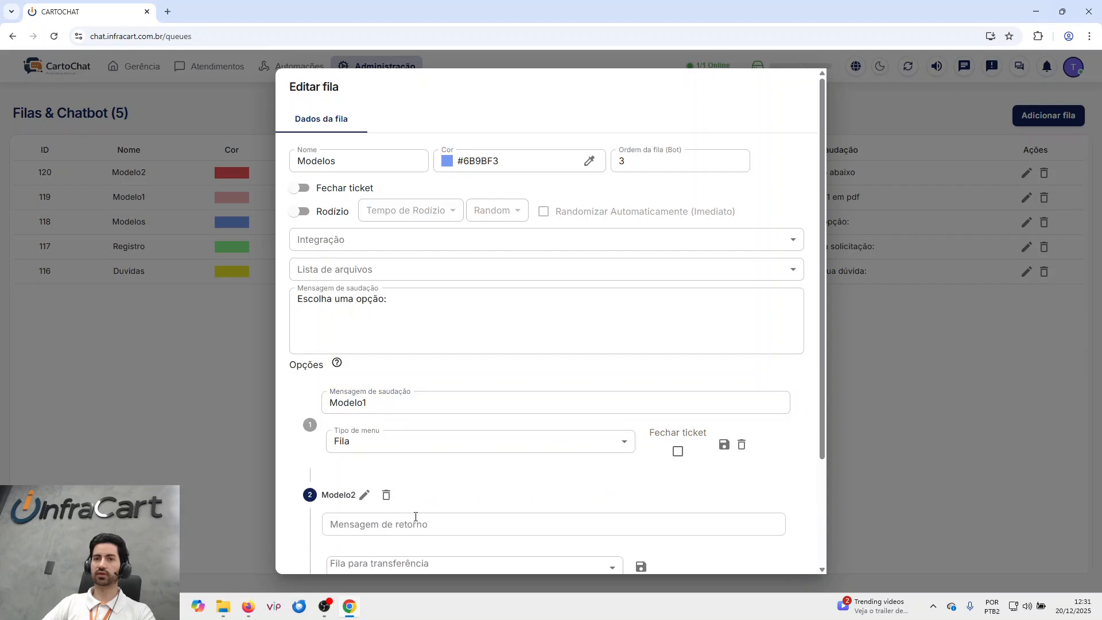
scroll(512, 470, "down", 3)
left_click(445, 428)
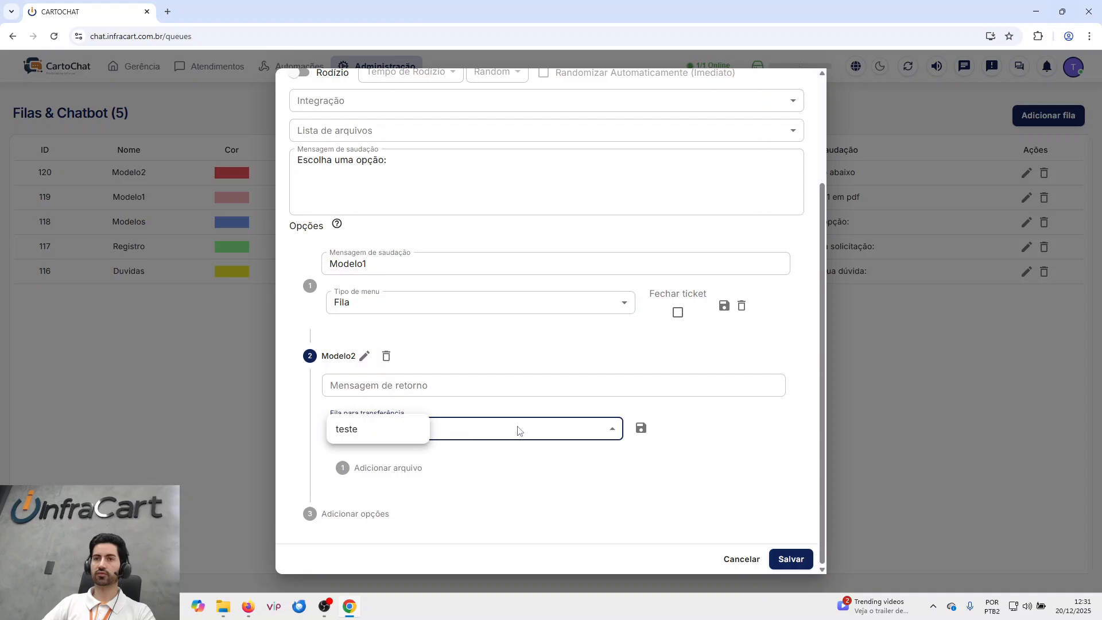
left_click(505, 389)
left_click(500, 394)
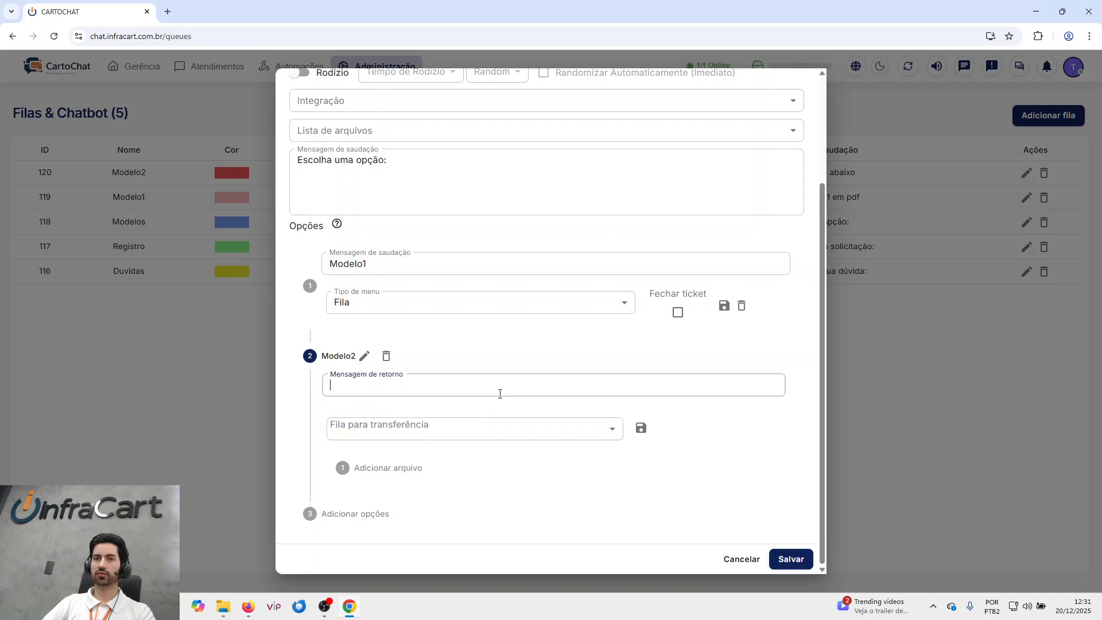
left_click(576, 431)
left_click(581, 432)
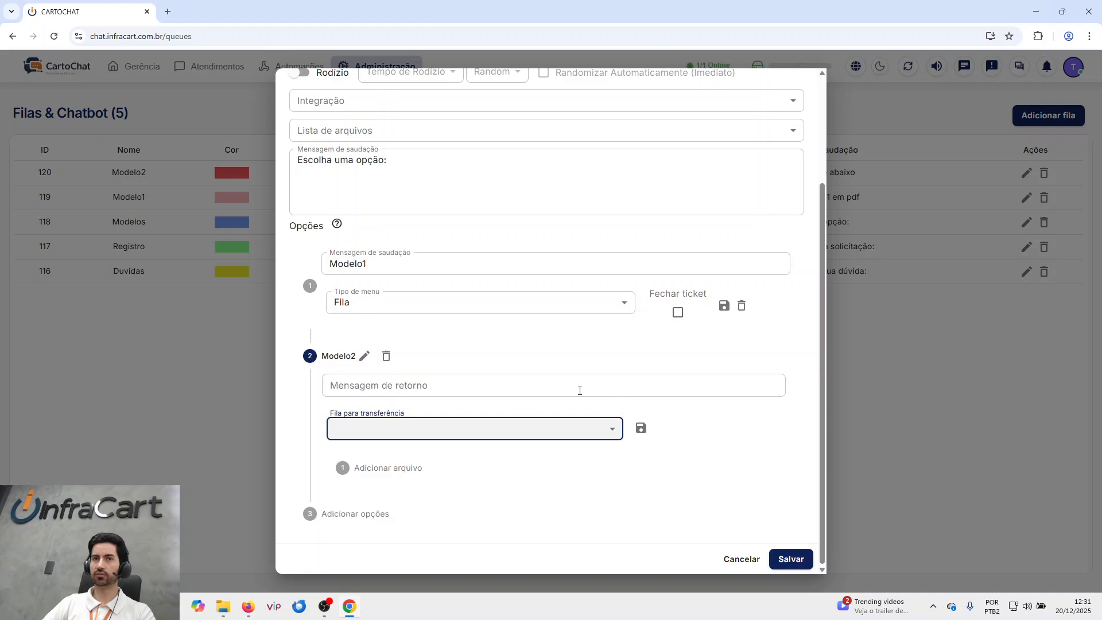
- Try to save the Modelo2 option with the return message "teste" and the transfer queue "teste", and cancel the queue editing
left_click(415, 384)
type("teste")
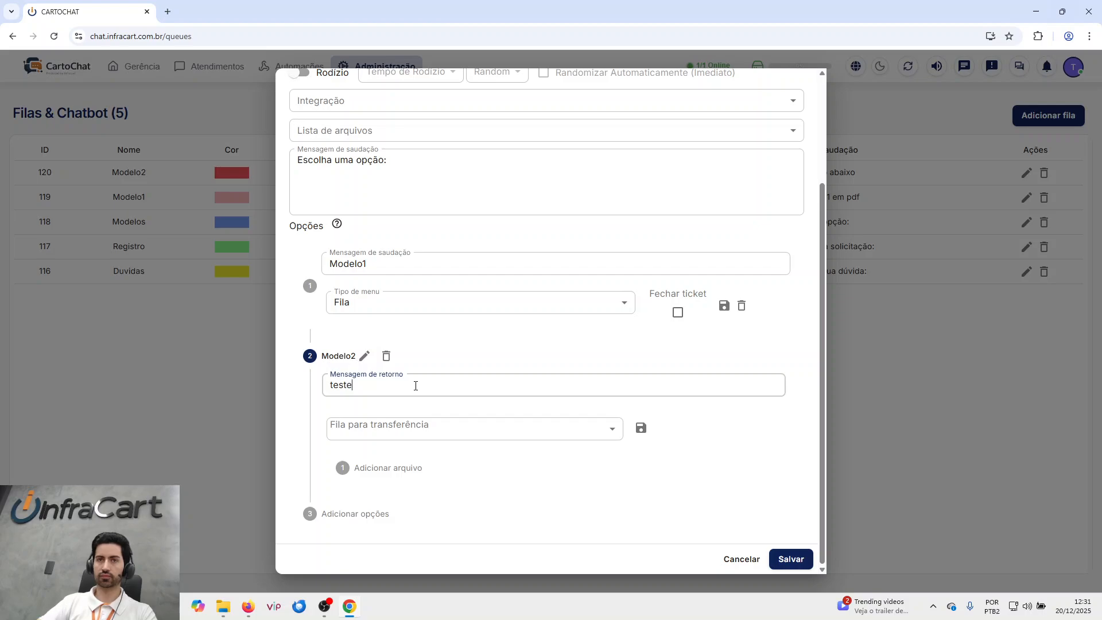
left_click(480, 432)
left_click(379, 430)
left_click(641, 427)
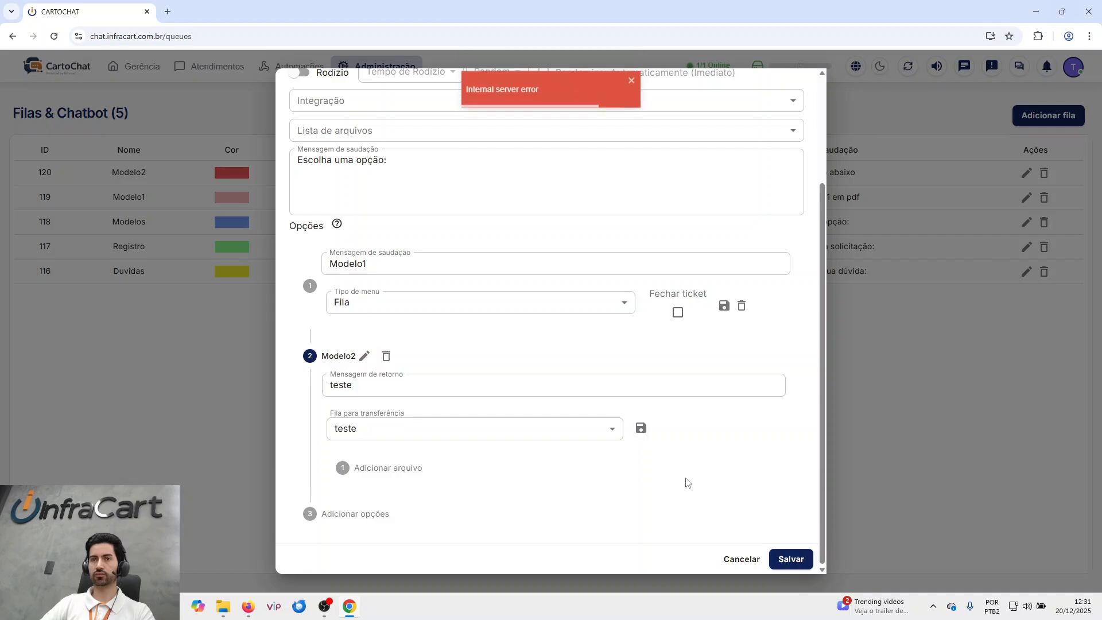
left_click(478, 425)
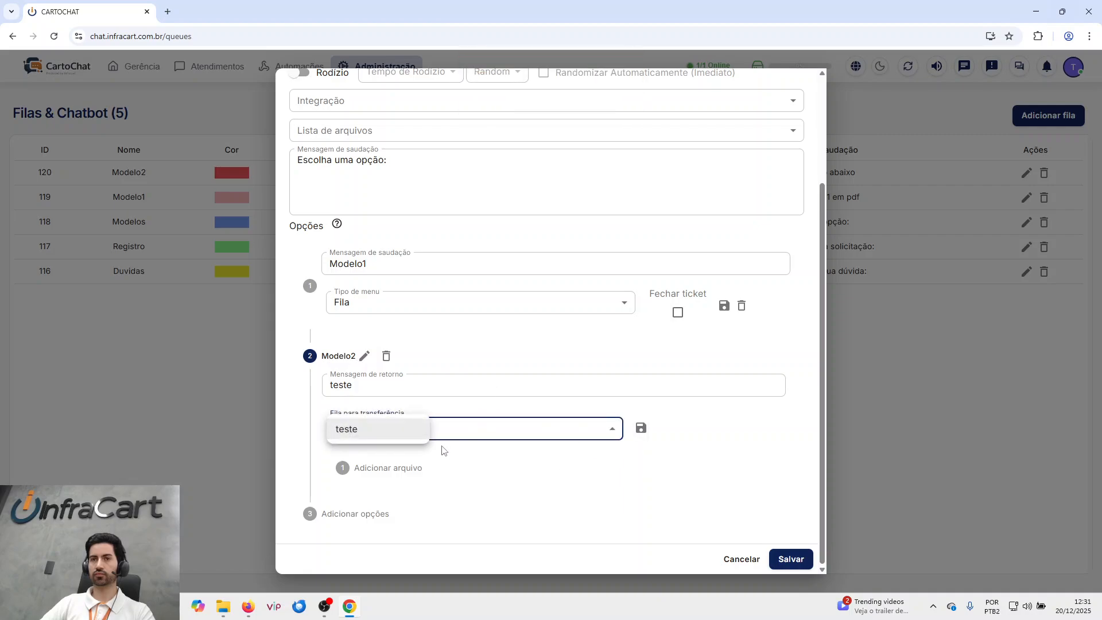
left_click(751, 559)
left_click(741, 558)
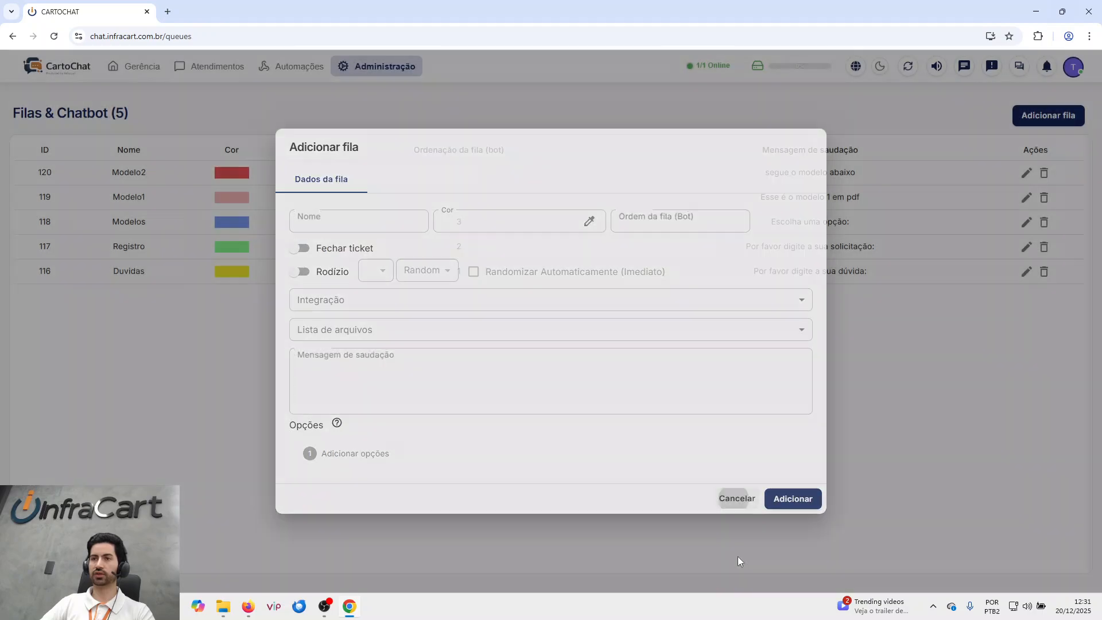
- Reload the queues page and save the Modelos queue's Modelo1 option with the transfer queue Modelo1 and the return message "teste retorno1"
left_click(55, 38)
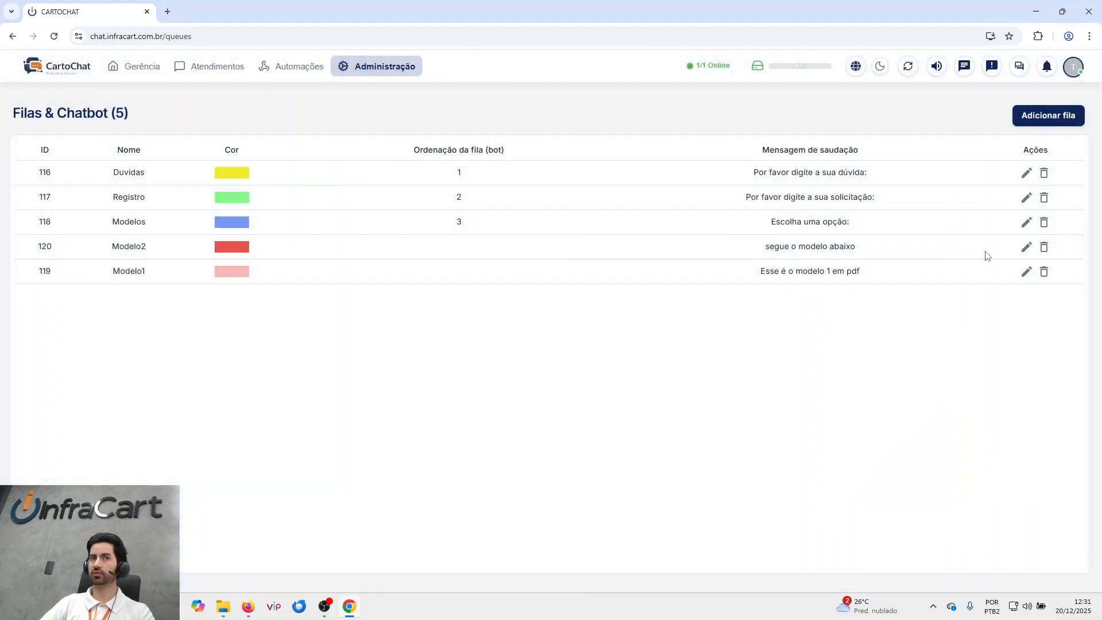
left_click(1027, 222)
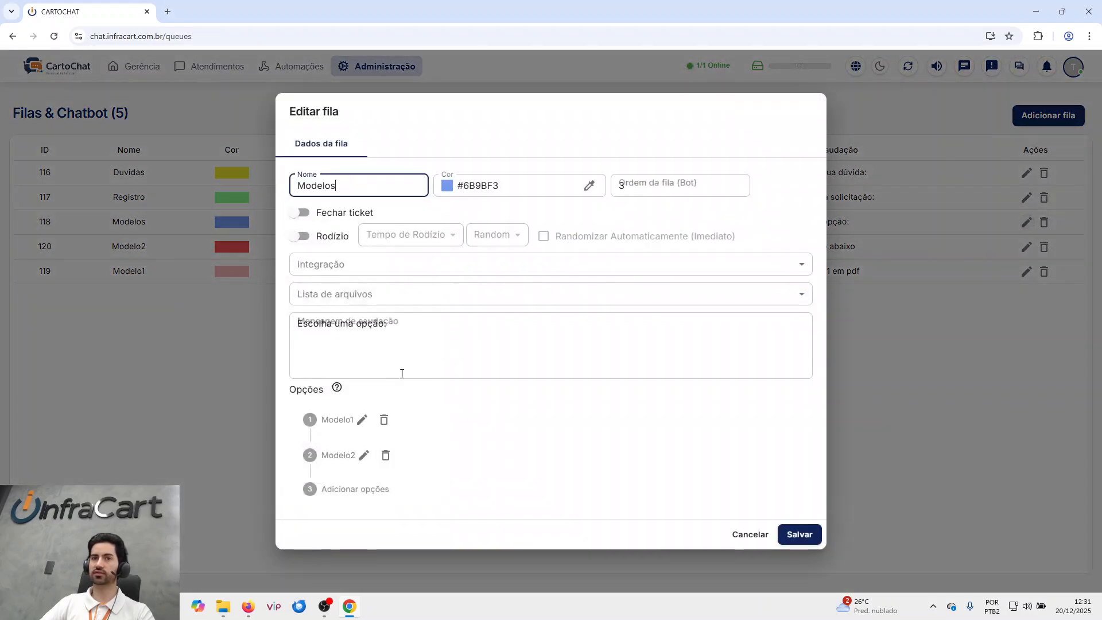
left_click(338, 420)
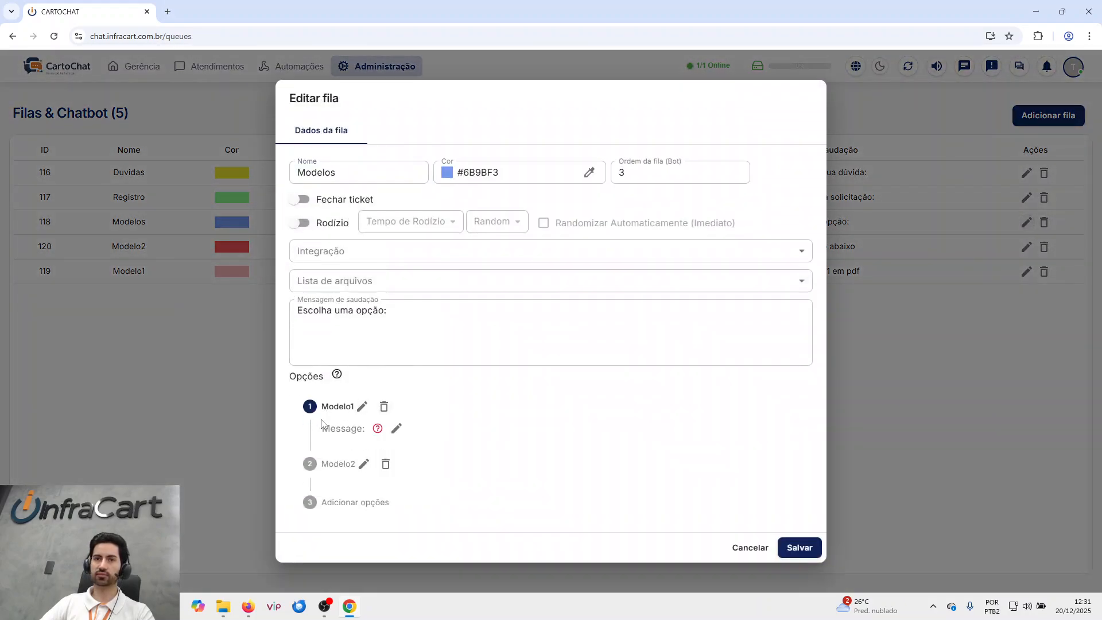
left_click(394, 420)
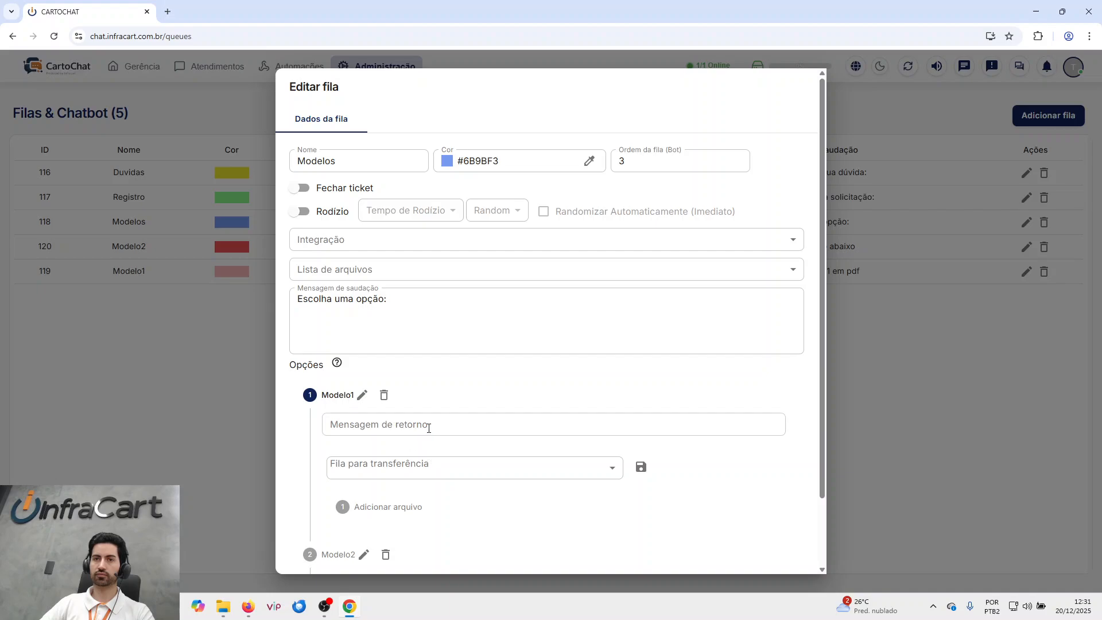
left_click(409, 467)
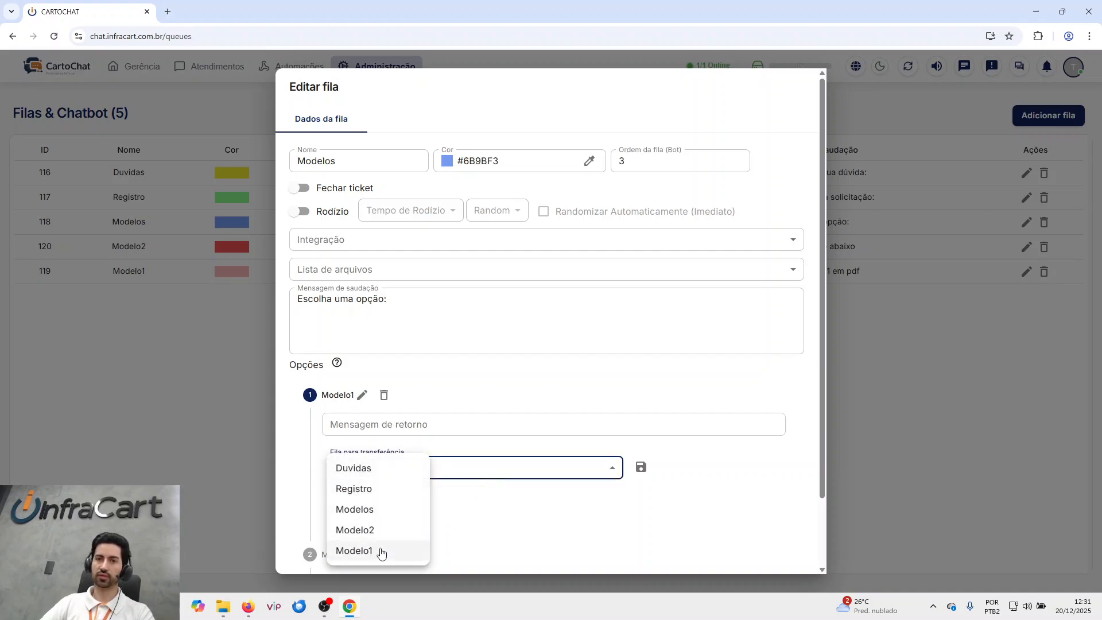
left_click(381, 551)
left_click(400, 425)
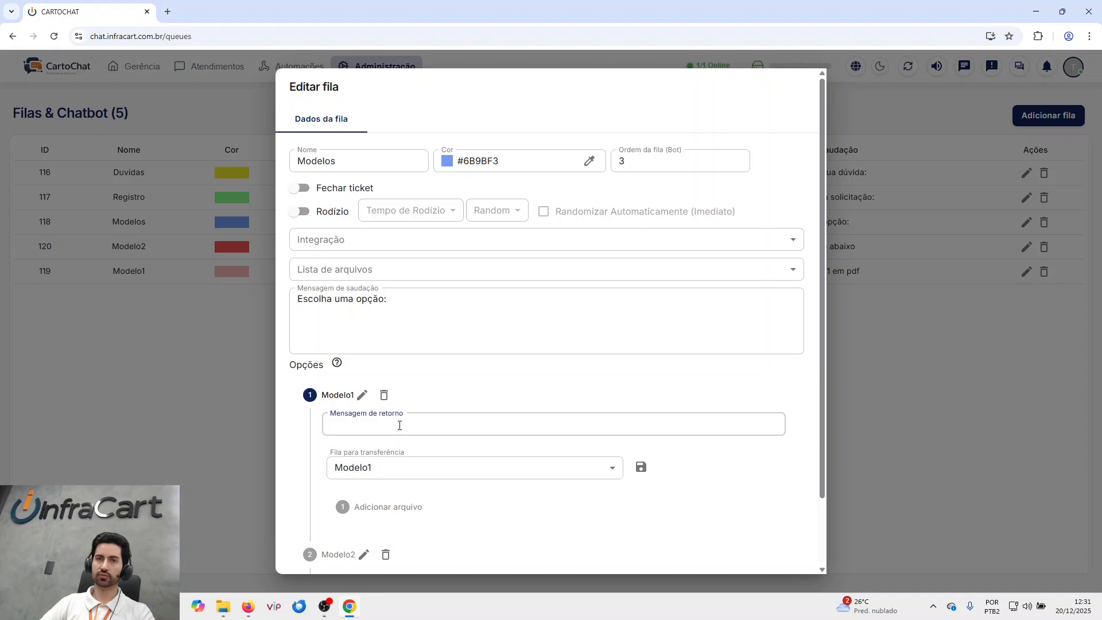
type("teste retorno")
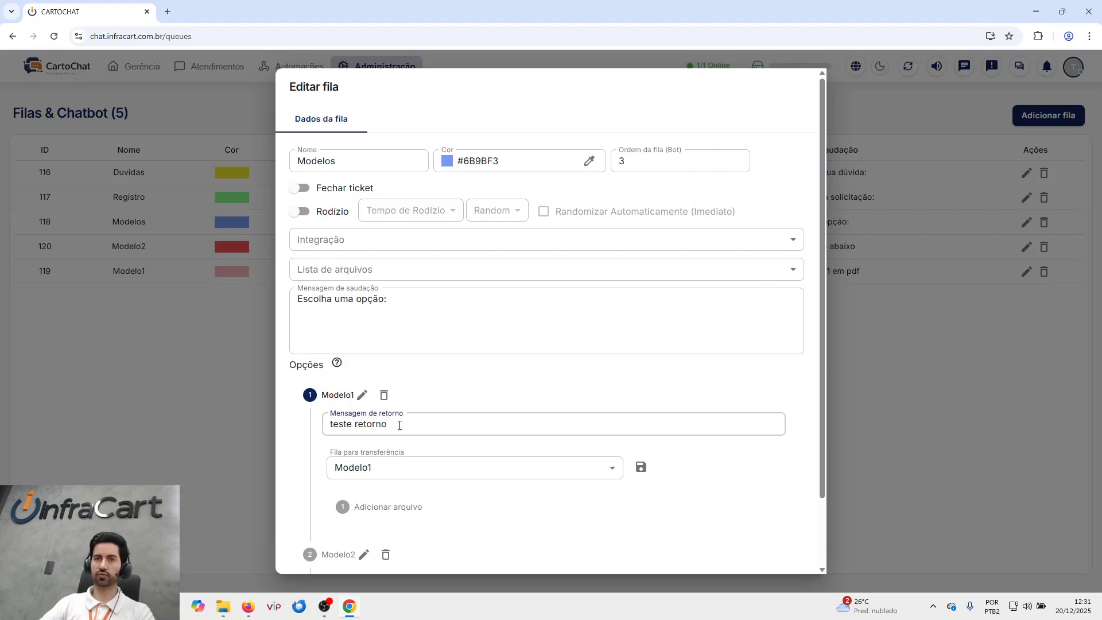
scroll(399, 425, "down", 3)
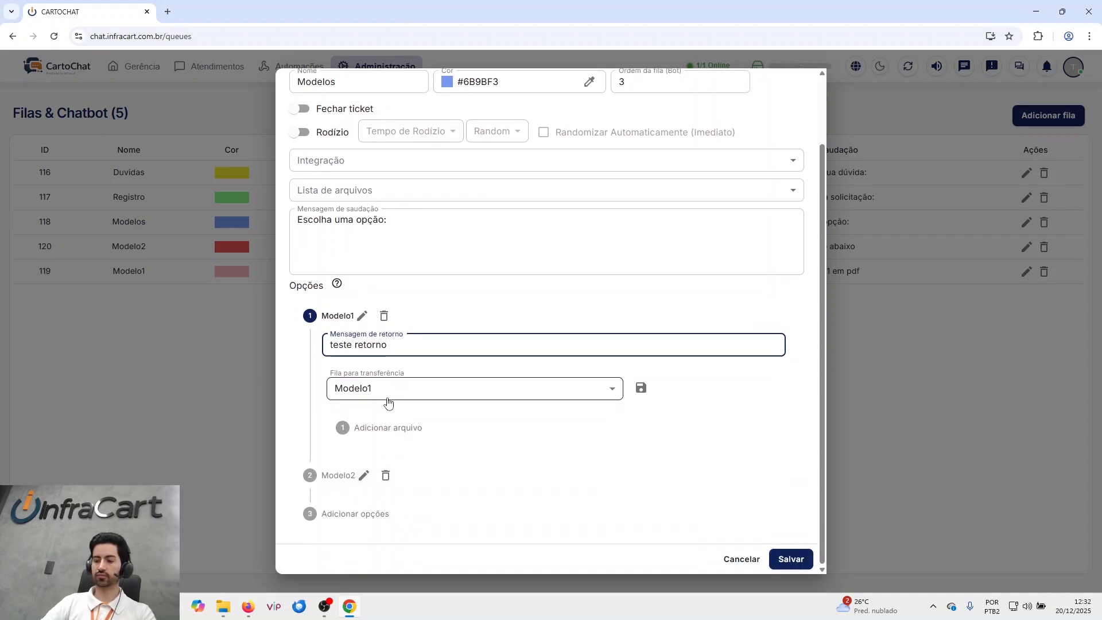
left_click(641, 388)
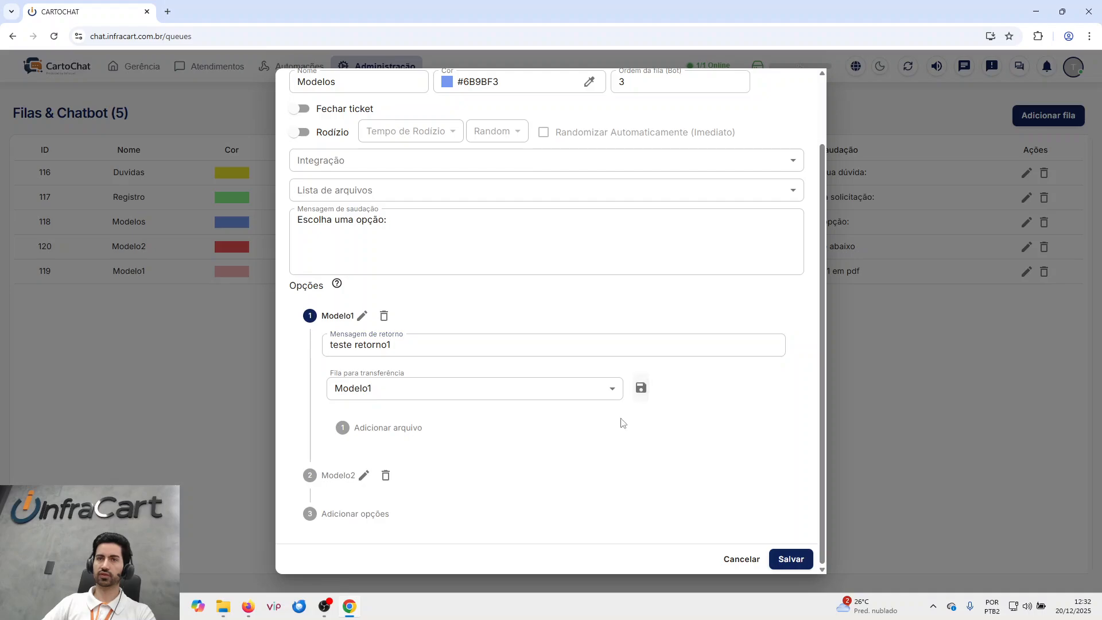
- Give the Modelo2 option the transfer queue Modelo2 and the return message "teste retorno 2", save the queue, and recheck its options
left_click(342, 477)
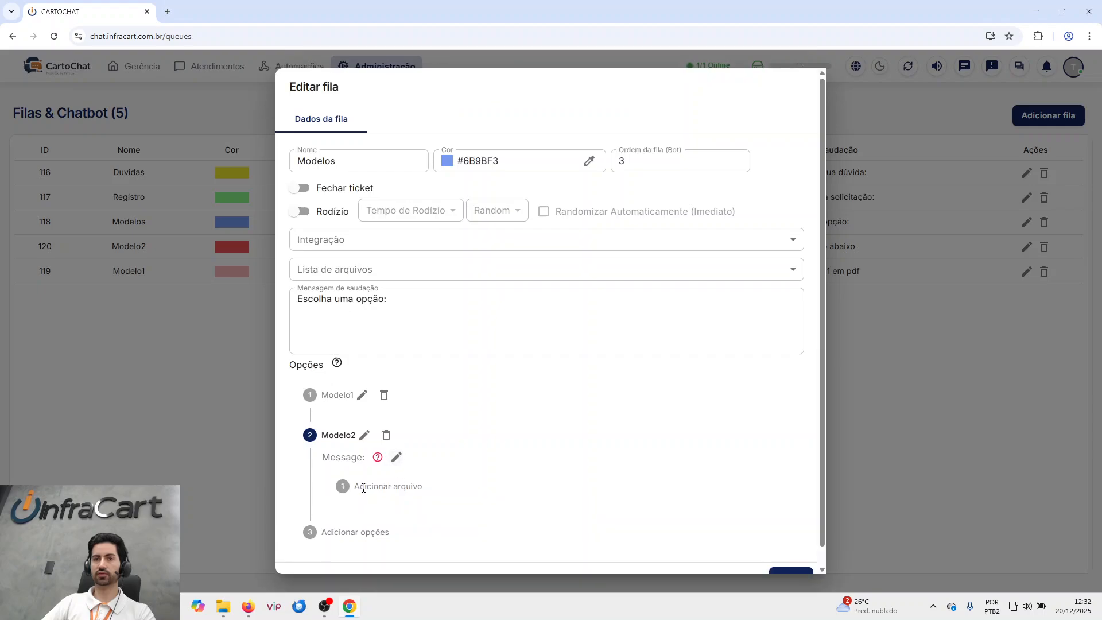
left_click(397, 457)
left_click(402, 508)
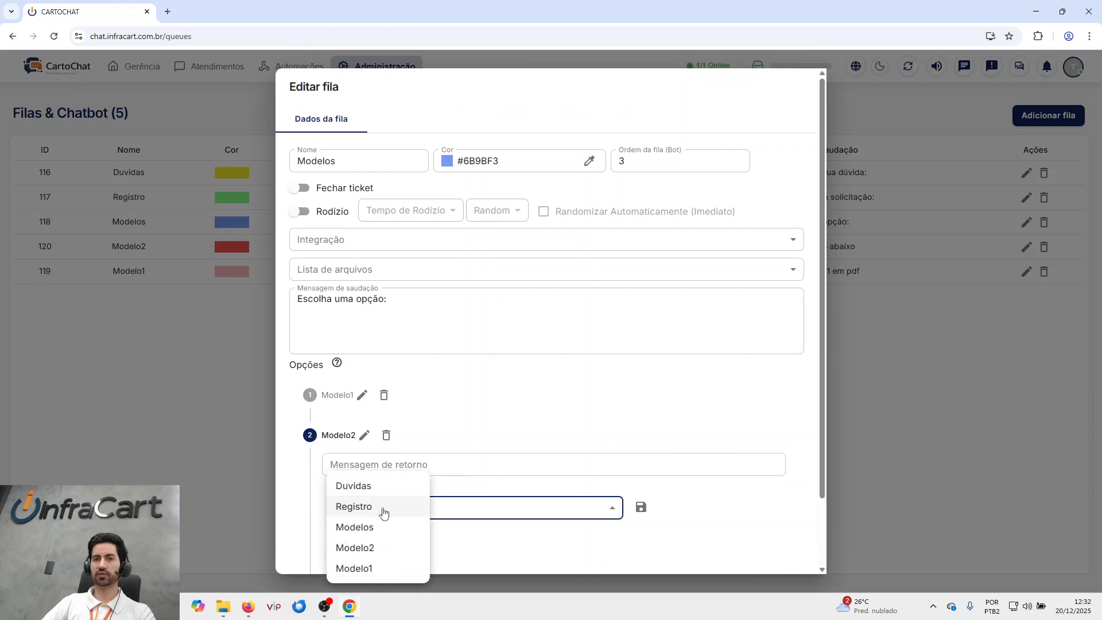
left_click(381, 549)
left_click(452, 463)
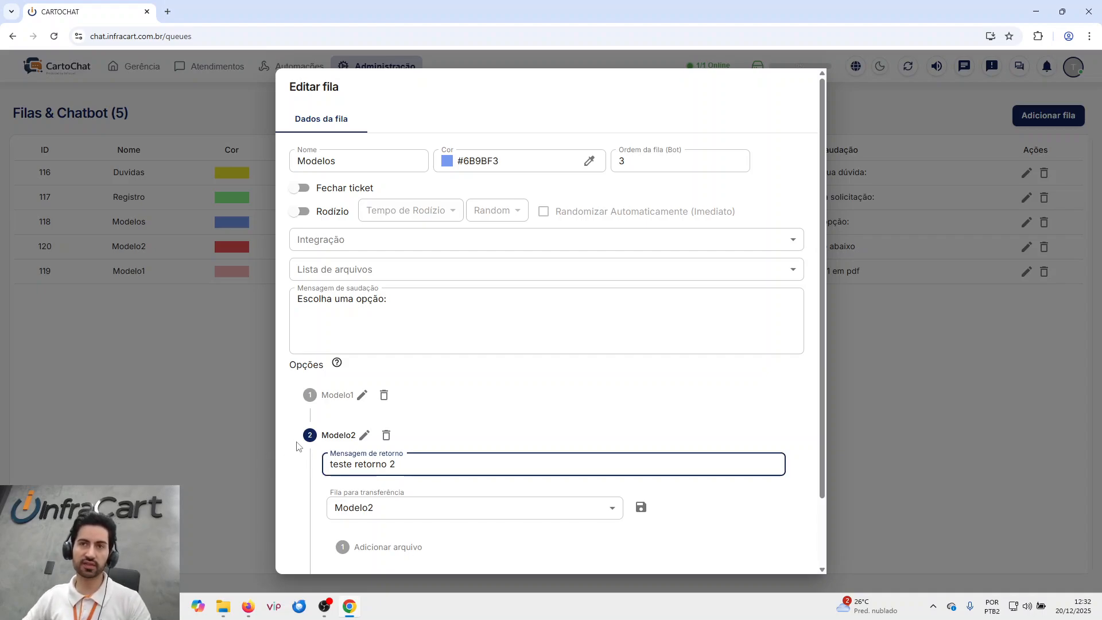
scroll(573, 489, "down", 2)
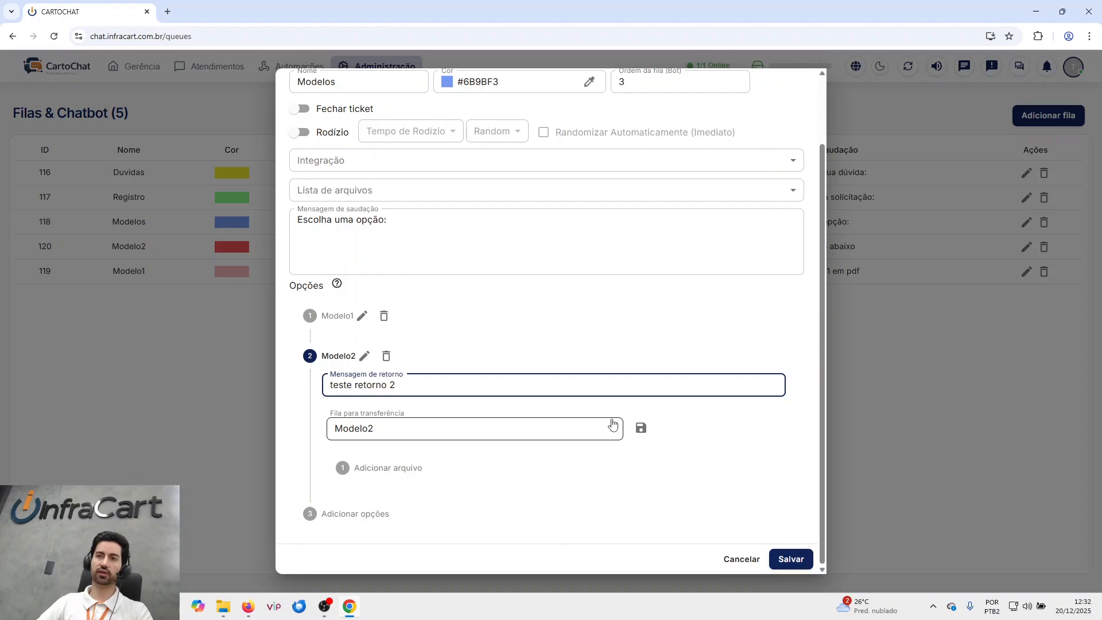
left_click(638, 430)
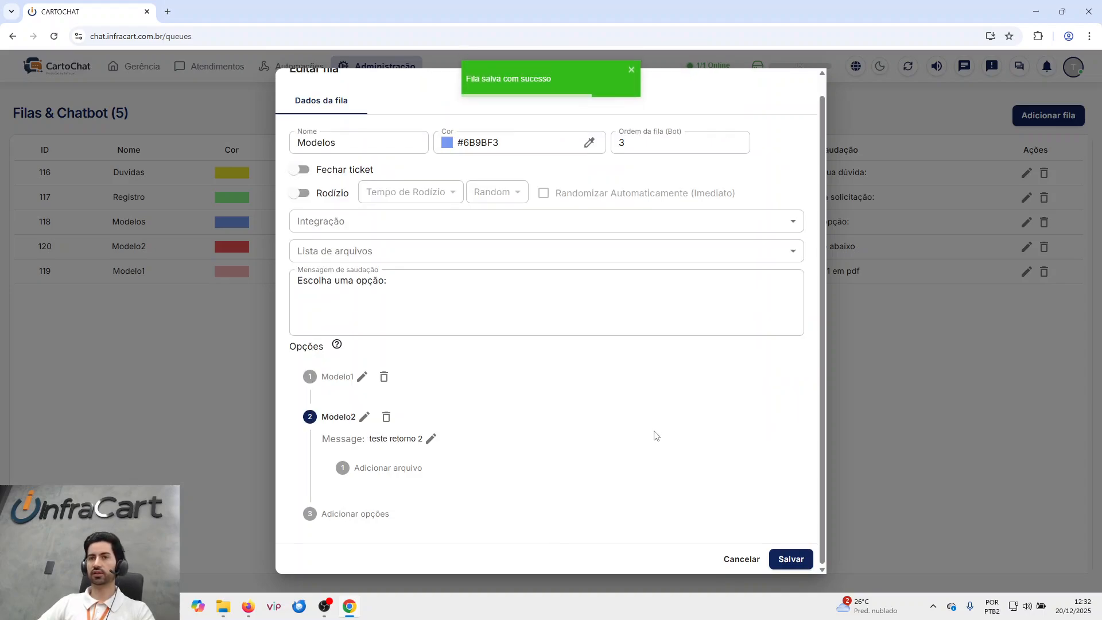
left_click(794, 558)
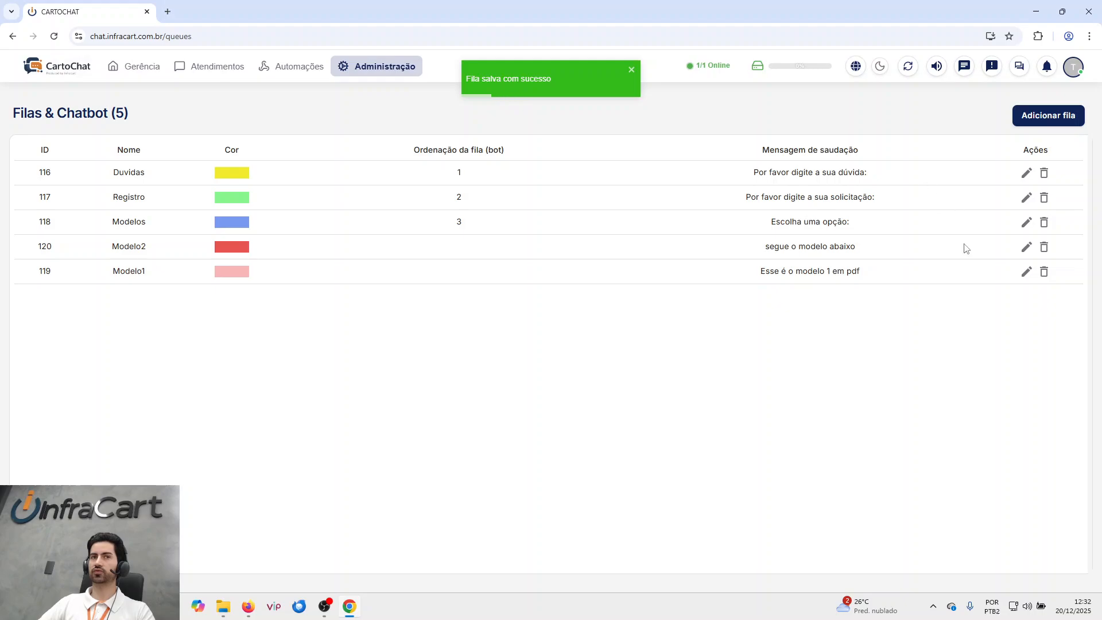
left_click(1021, 227)
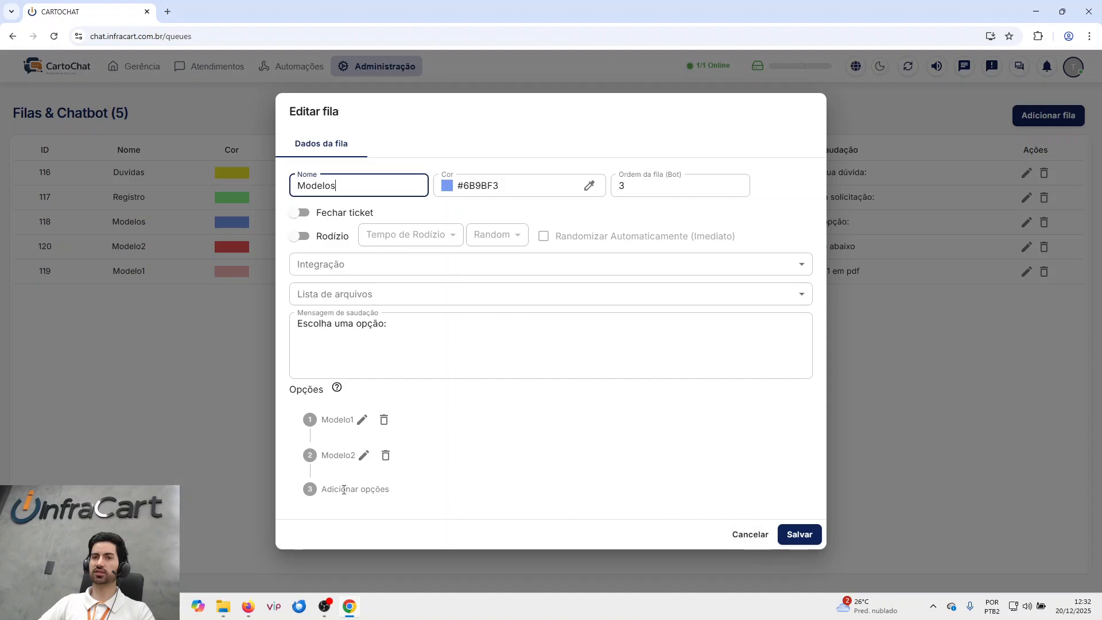
left_click(751, 535)
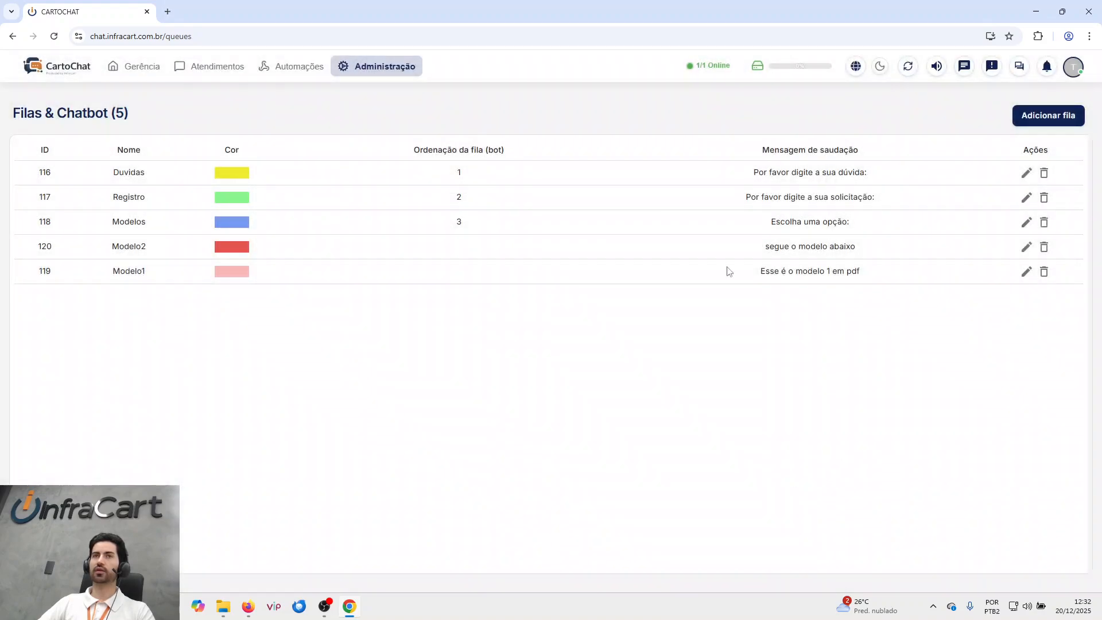
- Go to the Lista de arquivos page and bring up the File Explorer window, moving it clear of the browser
left_click(352, 65)
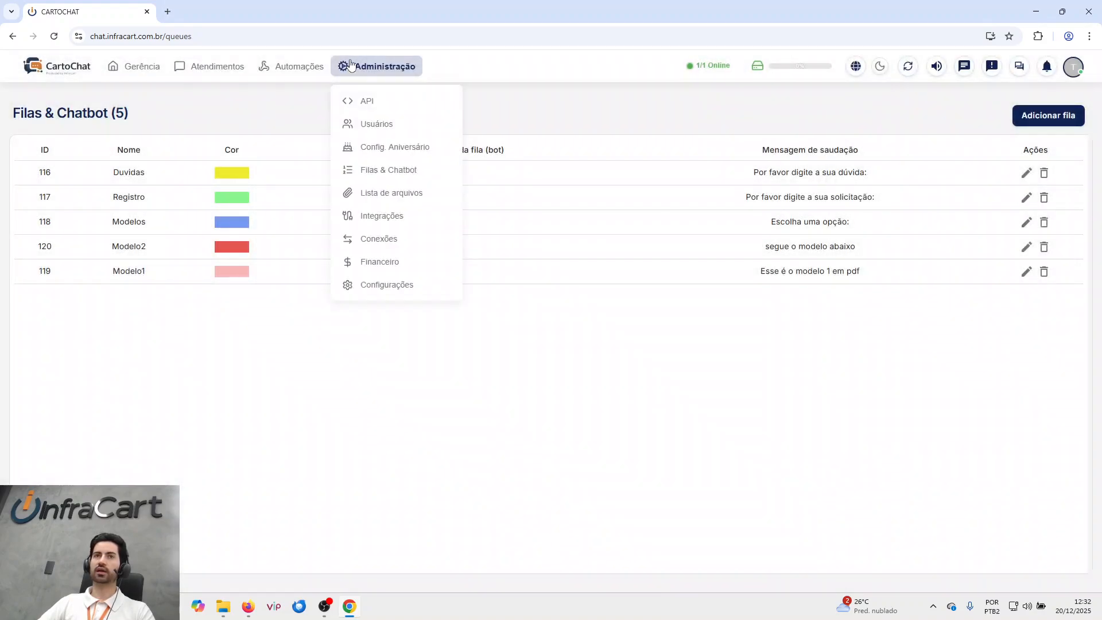
left_click(377, 195)
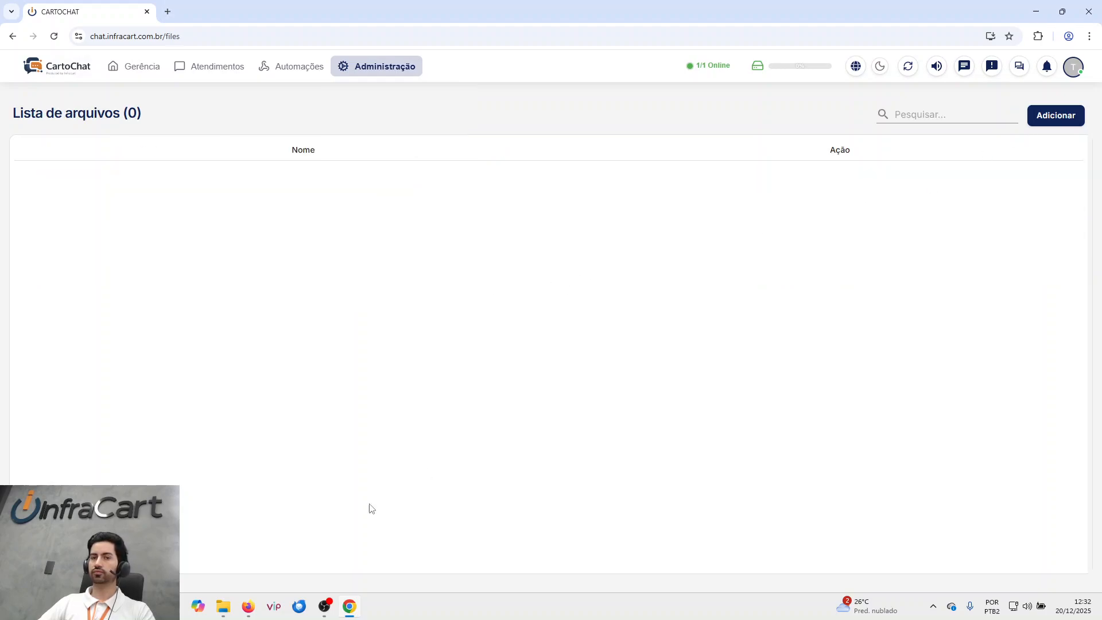
left_click(221, 614)
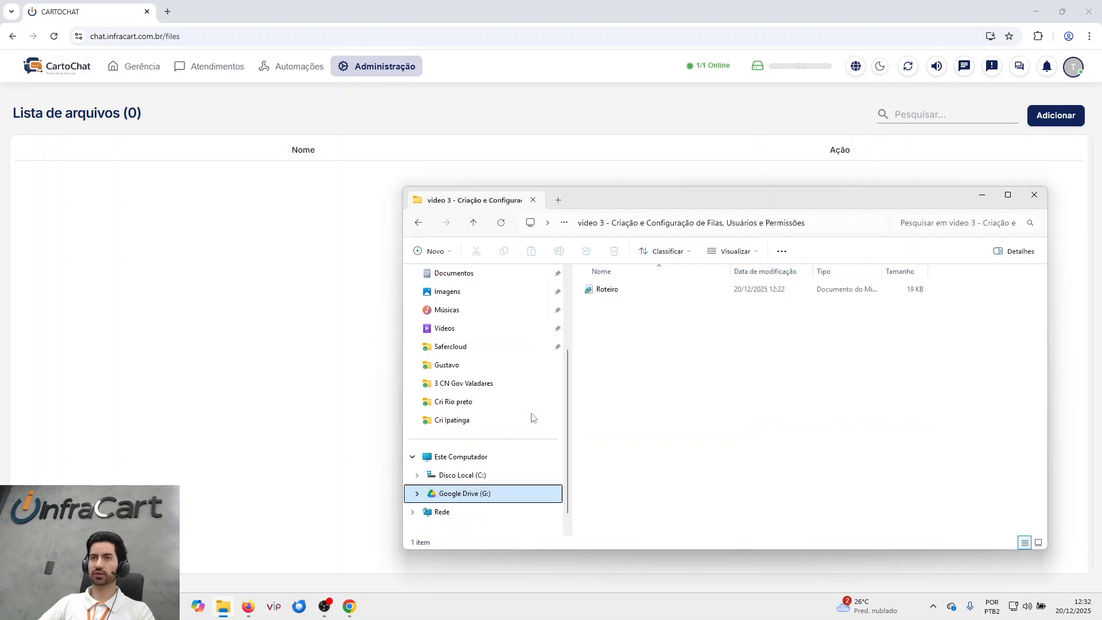
left_click_drag(744, 206, 1101, 172)
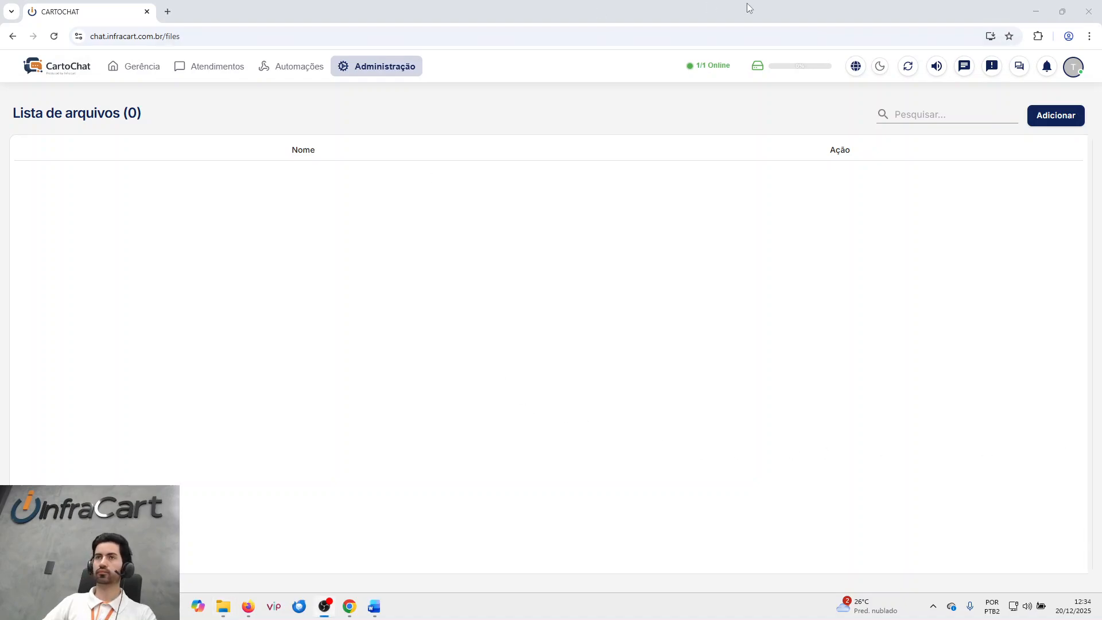
- Start a new file list named "teste modelo 1" with the details "teste"
left_click(1045, 115)
left_click(424, 237)
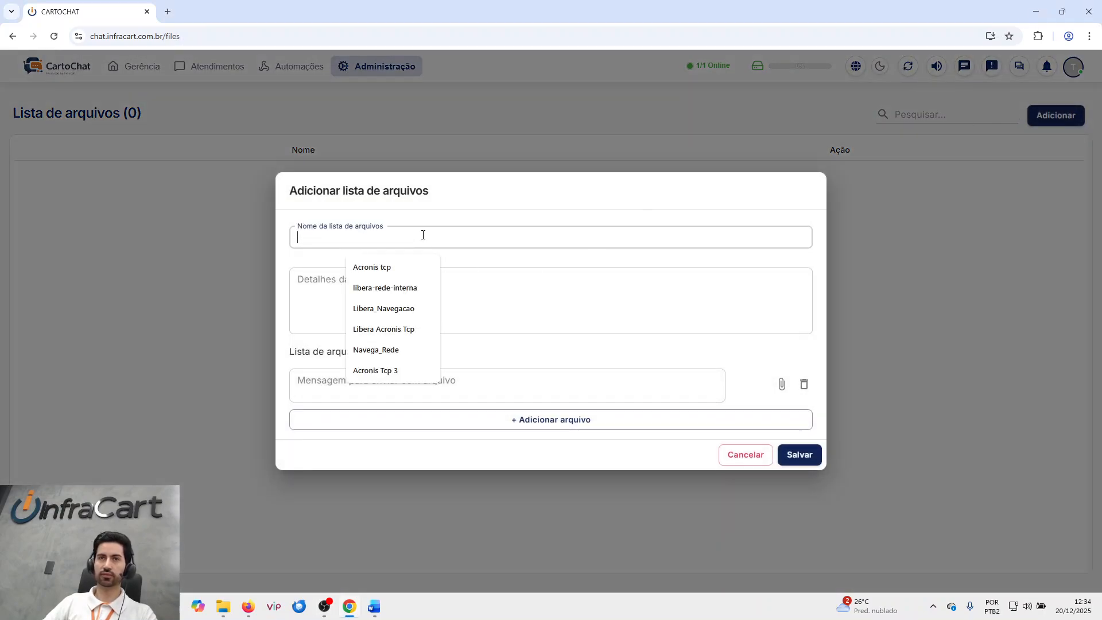
type("teste modelo 1")
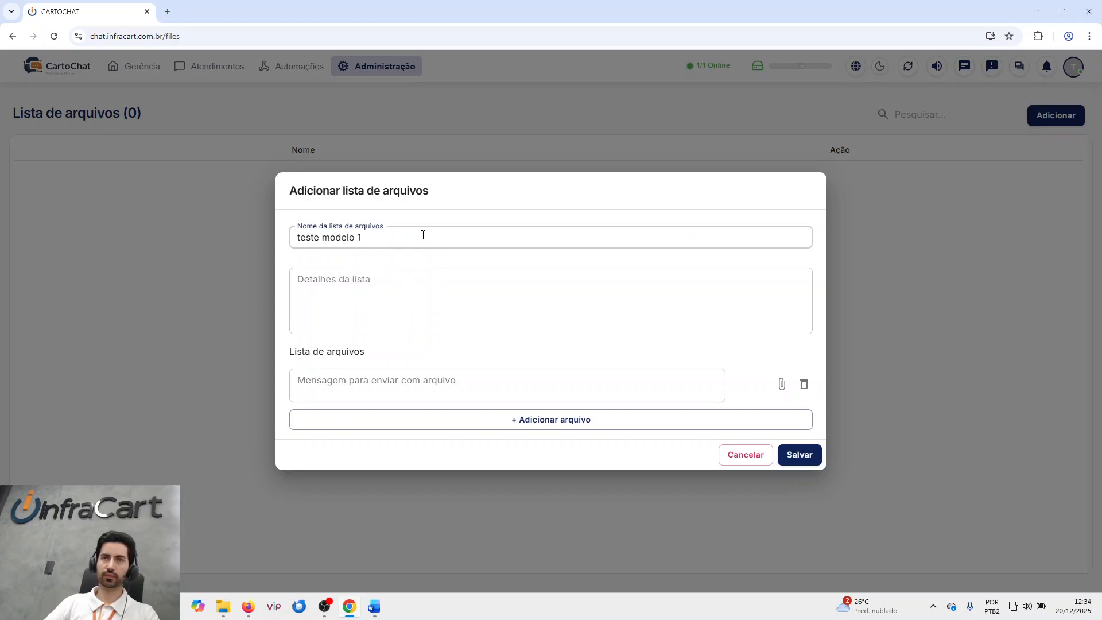
left_click(411, 285)
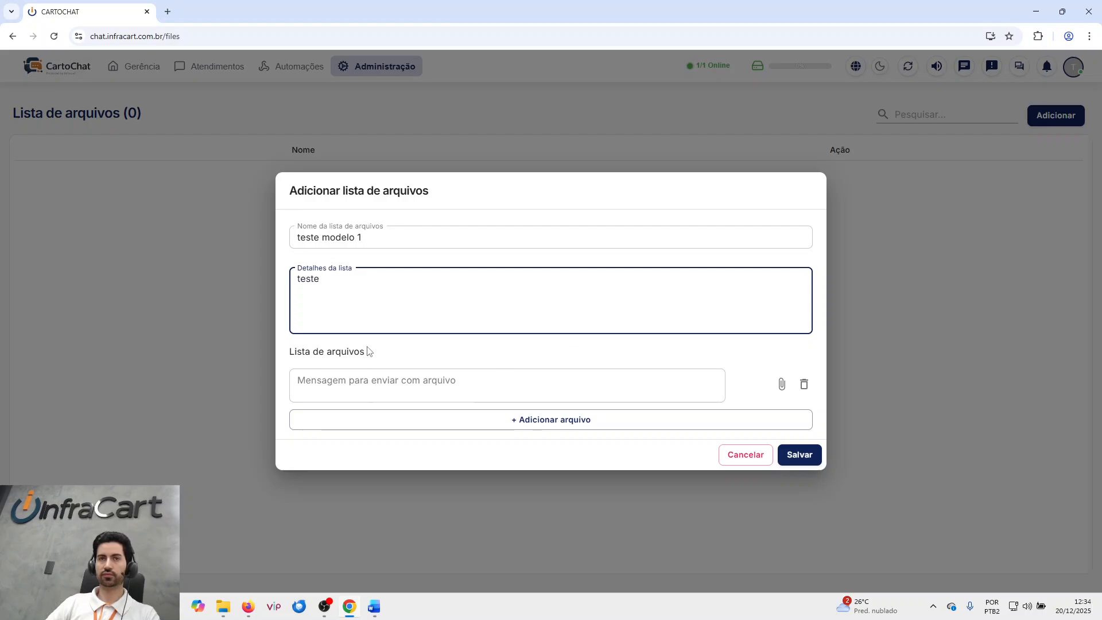
left_click(431, 386)
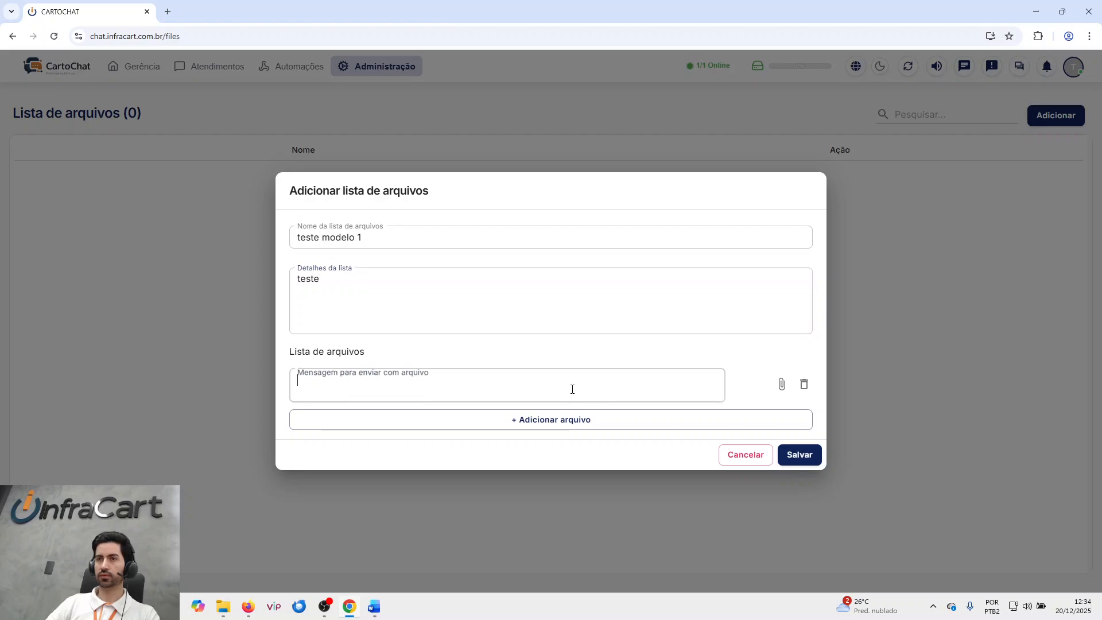
left_click(781, 384)
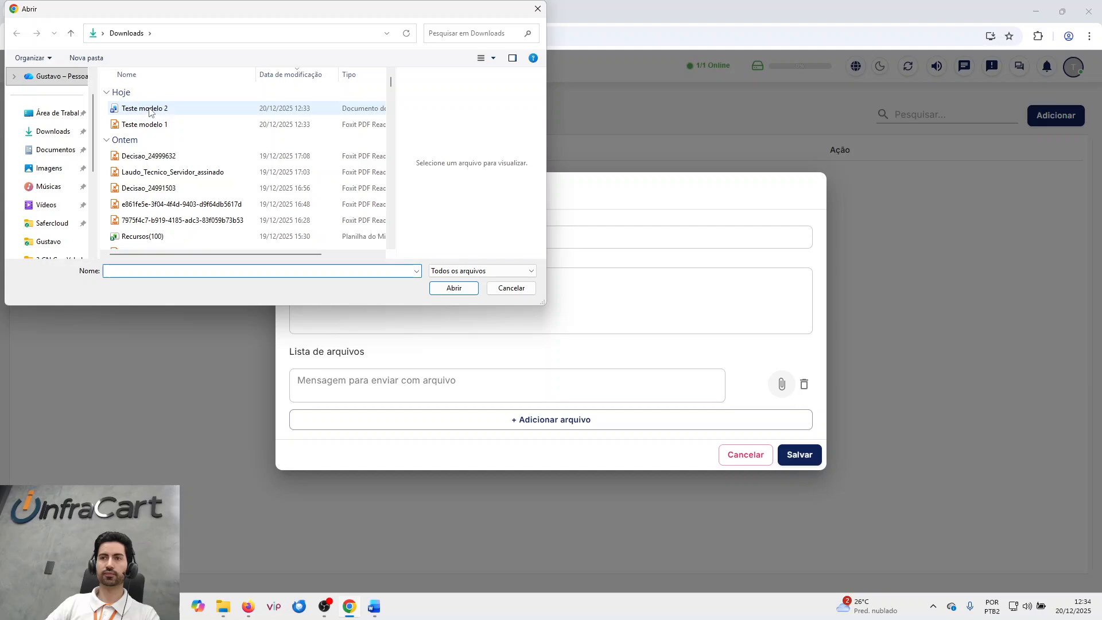
left_click(538, 9)
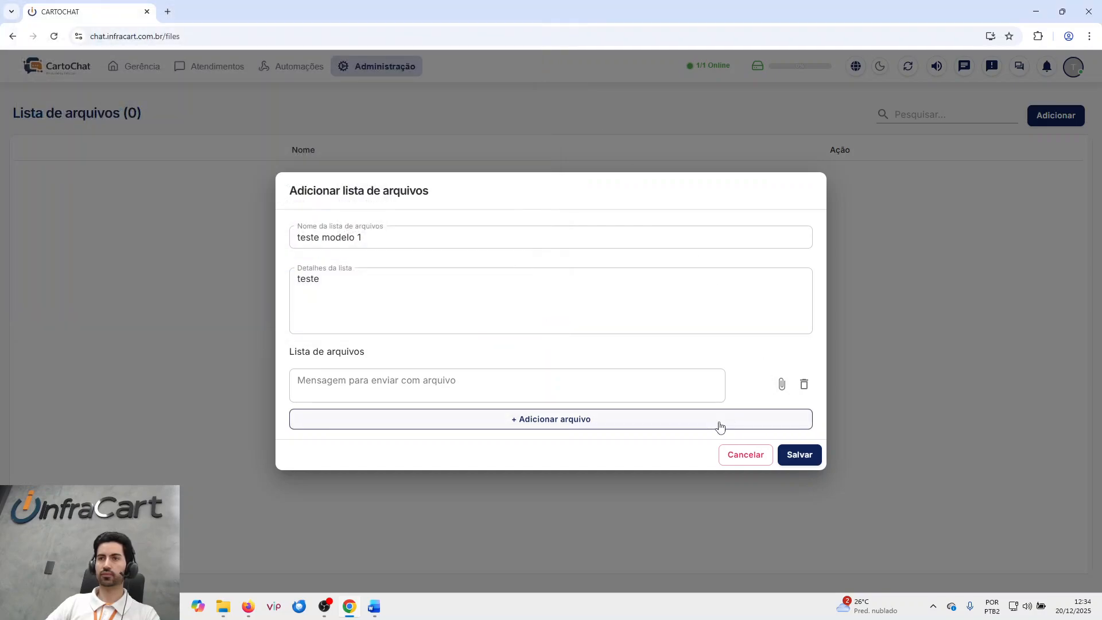
left_click(723, 425)
left_click(804, 406)
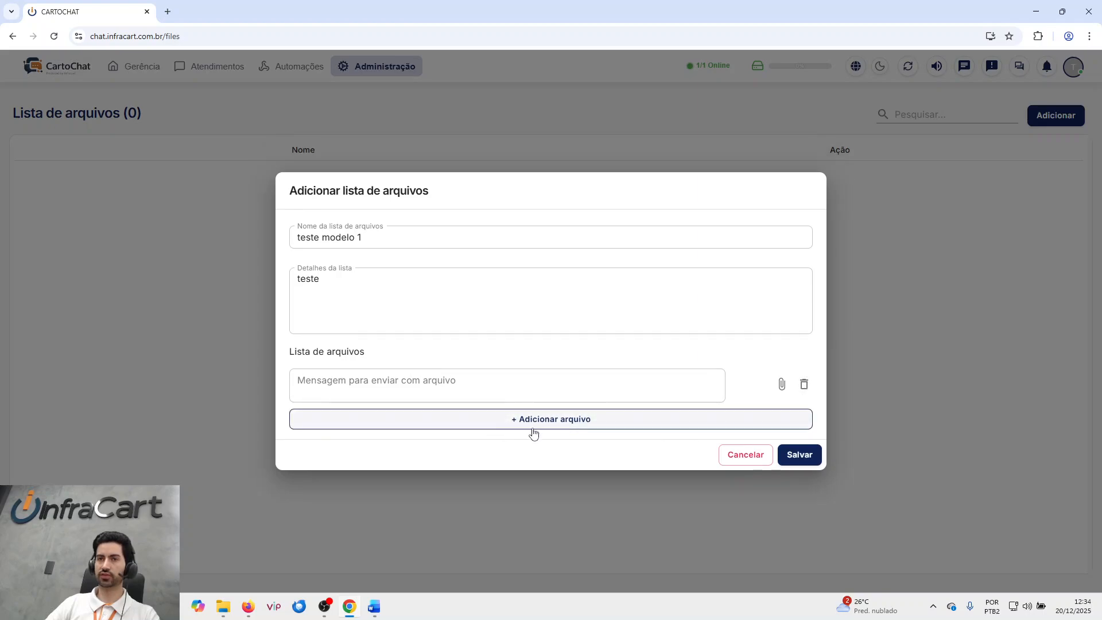
- Attach the PDF Teste modelo 1 from the Downloads folder to the file list and save the list
left_click(783, 386)
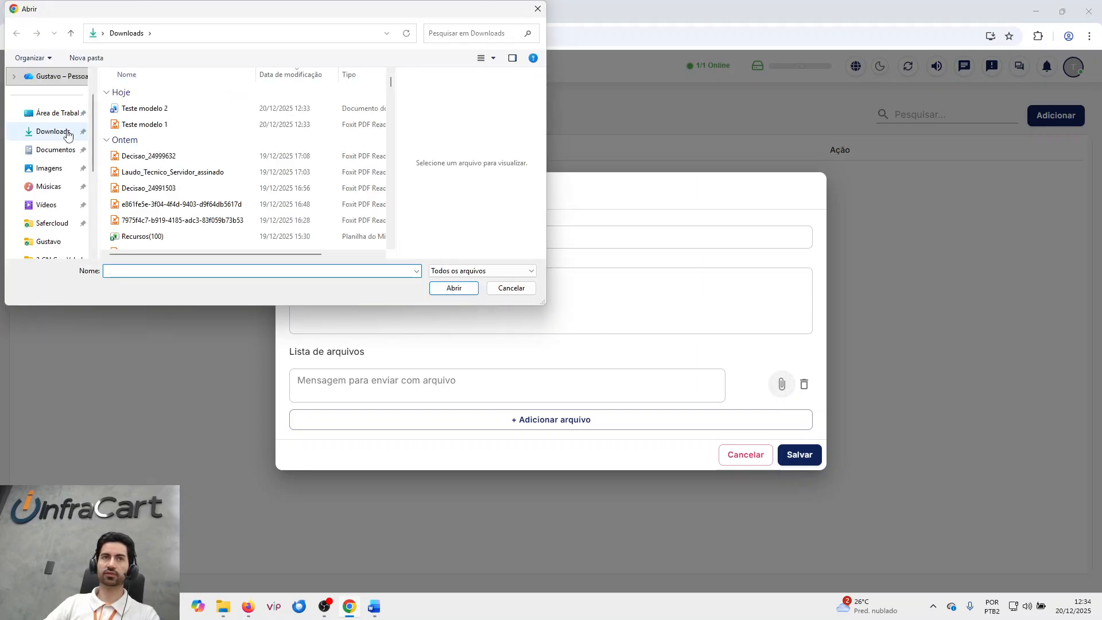
left_click(145, 124)
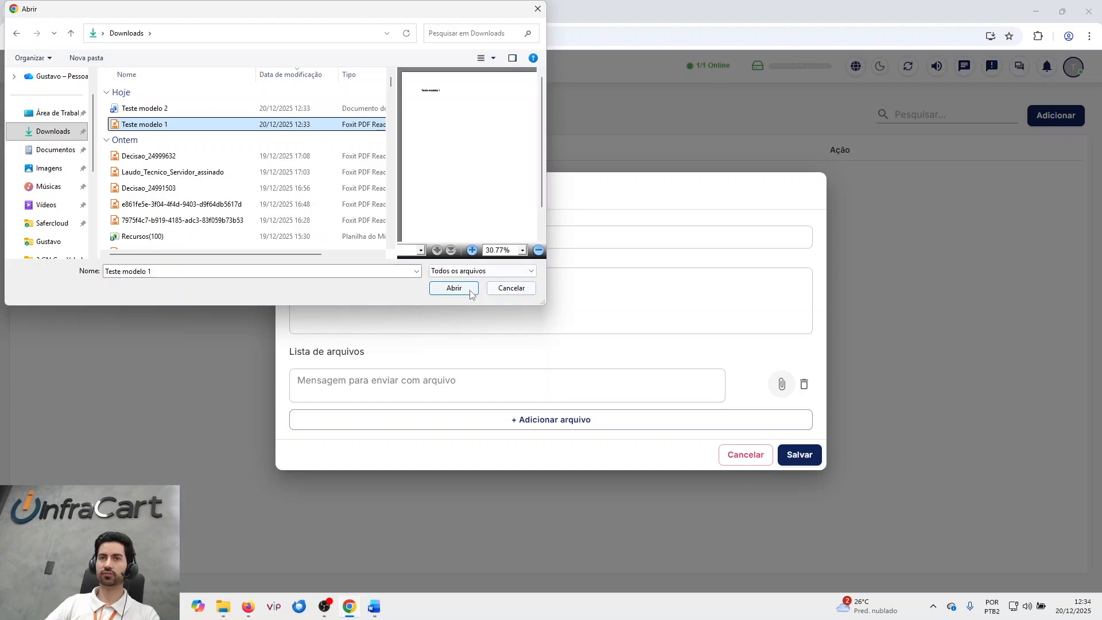
left_click(465, 288)
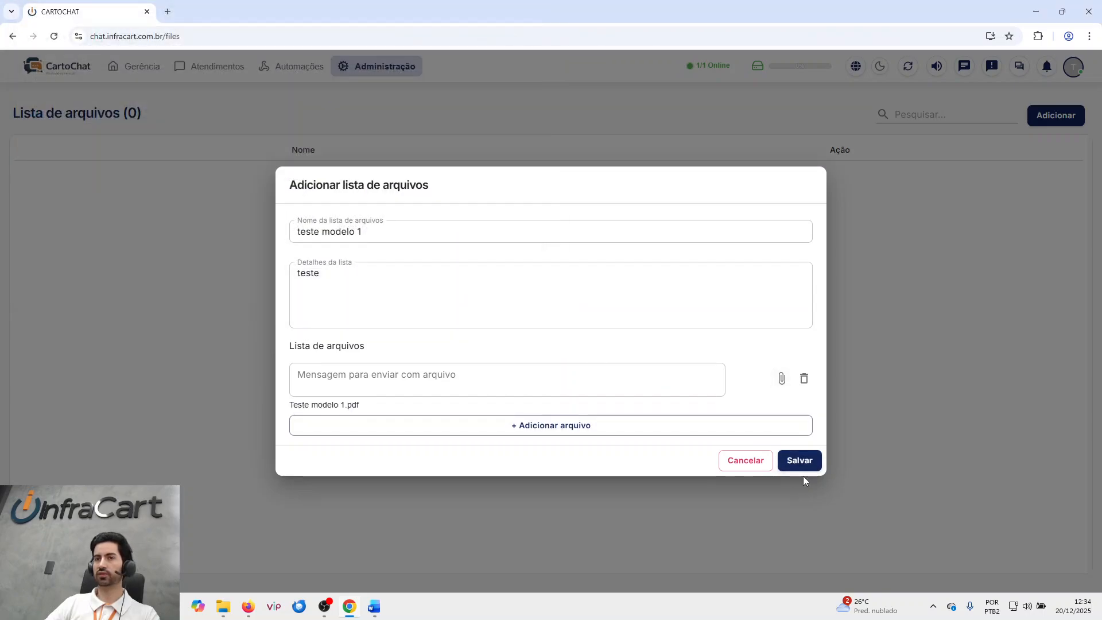
left_click(806, 460)
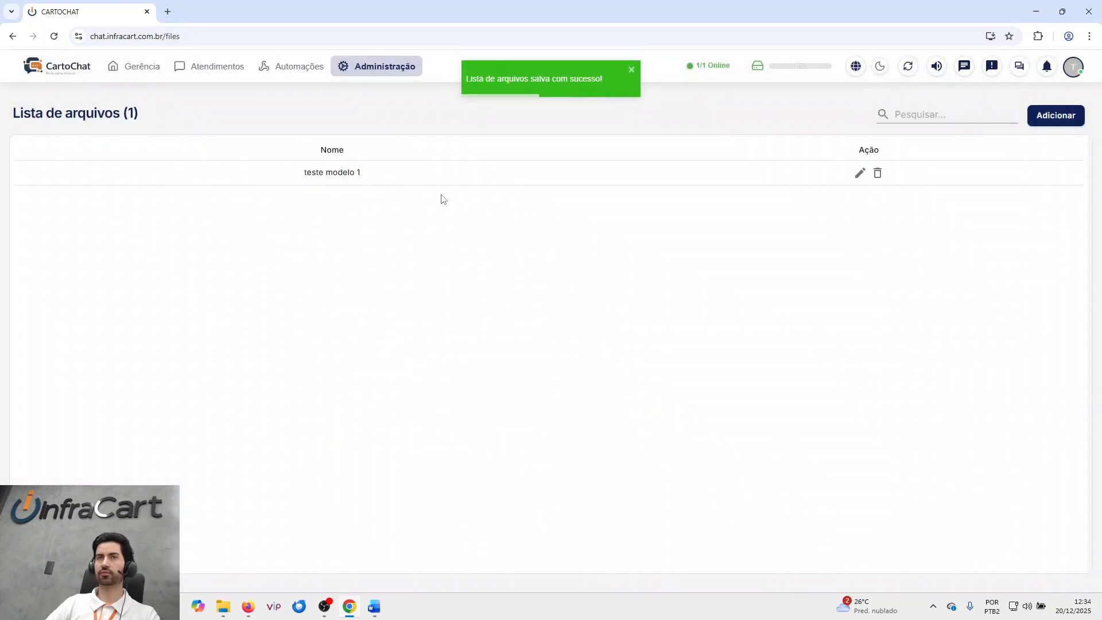
- In Filas & Chatbot, assign the file list "teste modelo 1" to the Modelo1 queue, save it, and recheck the queue
mouse_move(362, 66)
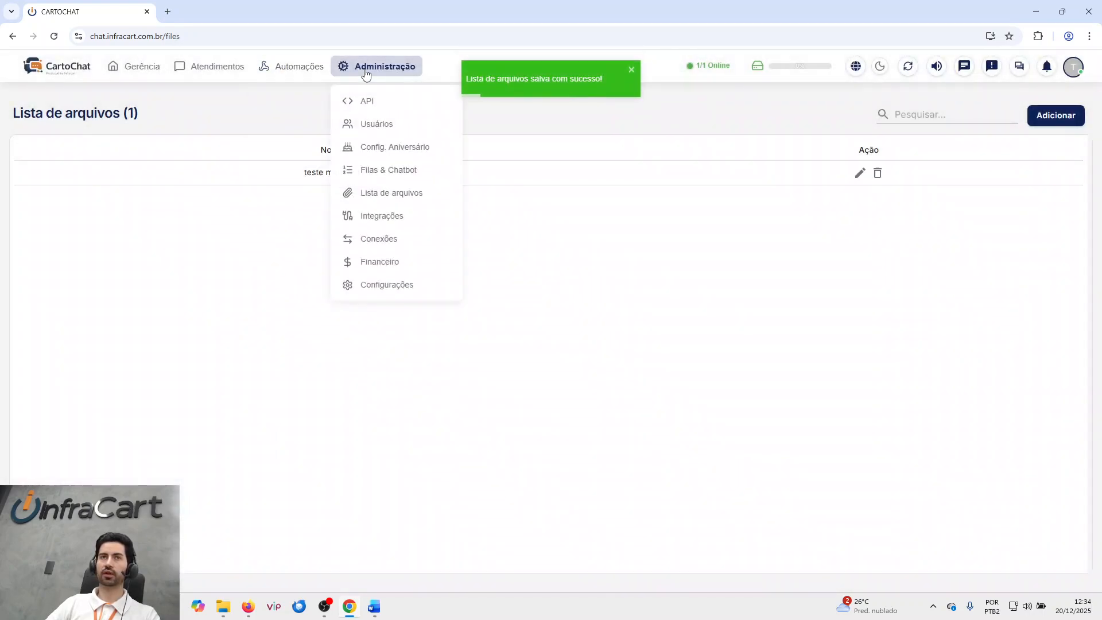
left_click(402, 169)
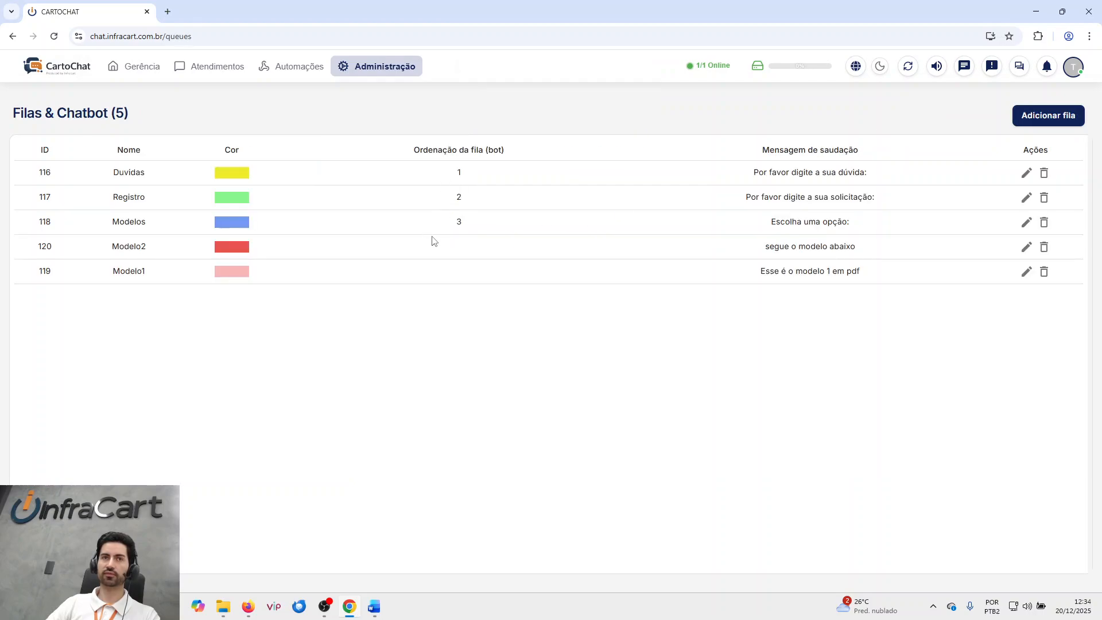
left_click(1026, 273)
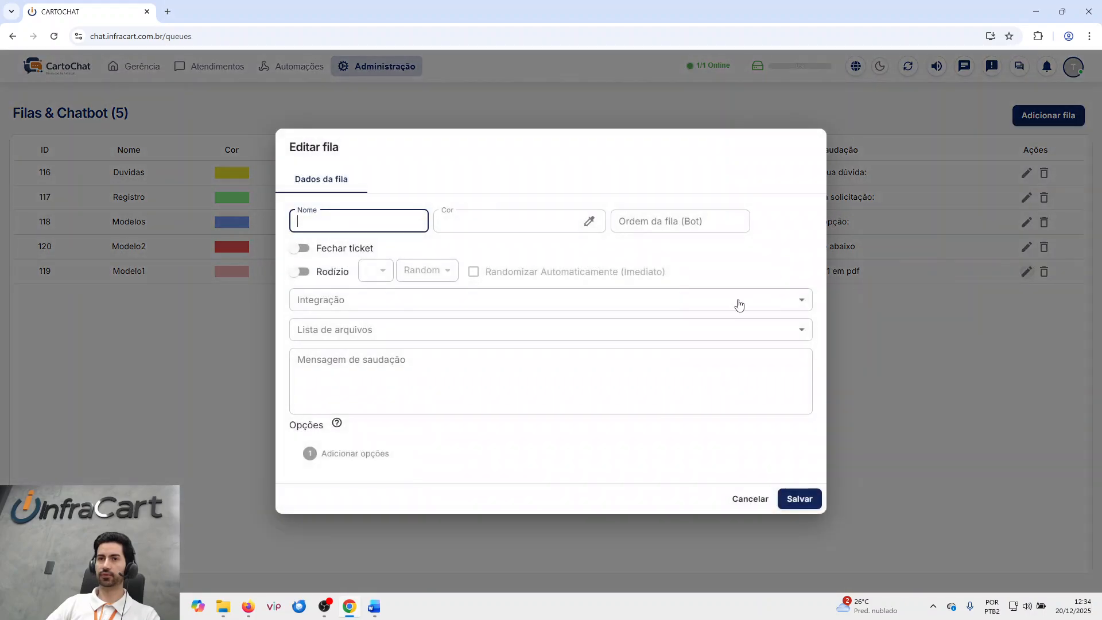
left_click(359, 329)
left_click(363, 351)
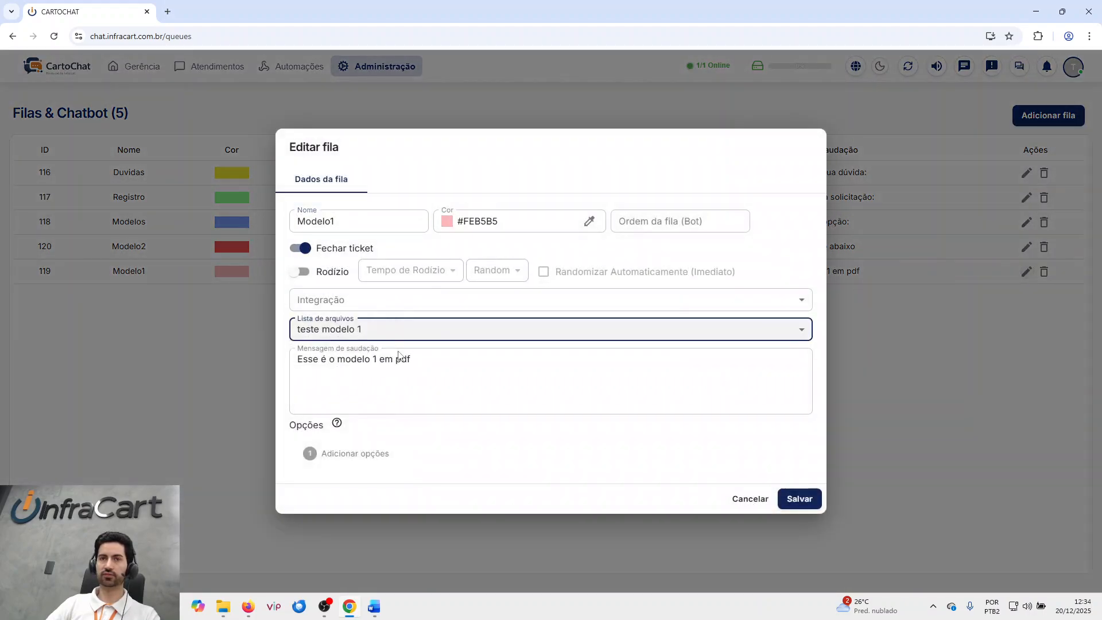
left_click(812, 504)
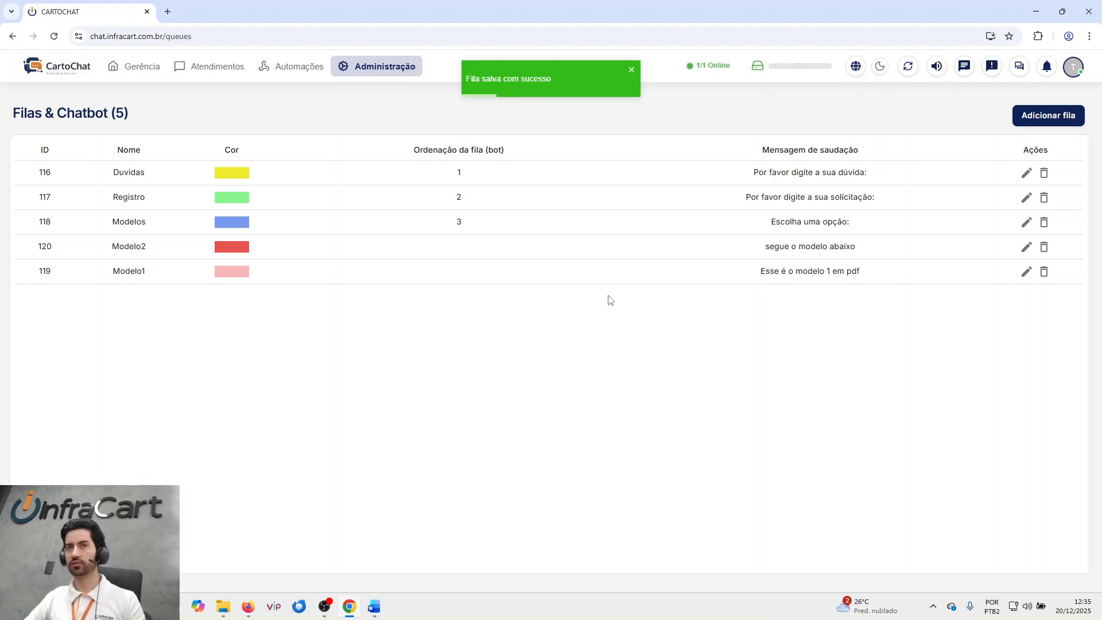
left_click(1027, 271)
left_click(744, 500)
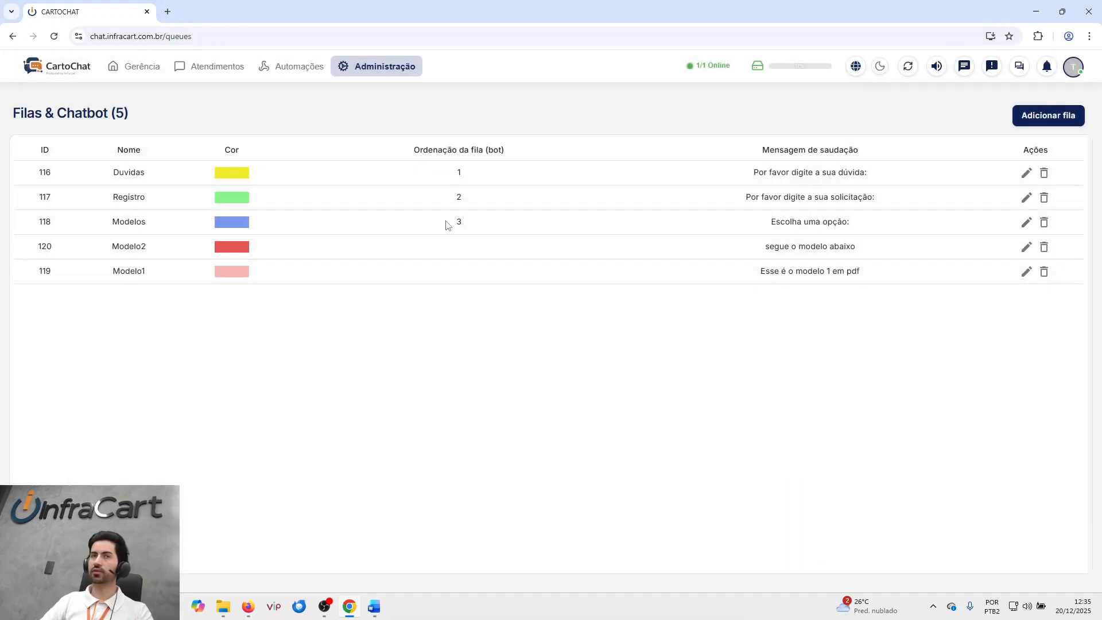
- In Usuários, assign the queues Duvidas, Registro, Modelos, Modelo2 and Modelo1 to the admin user teste_Infracart and save
mouse_move(346, 75)
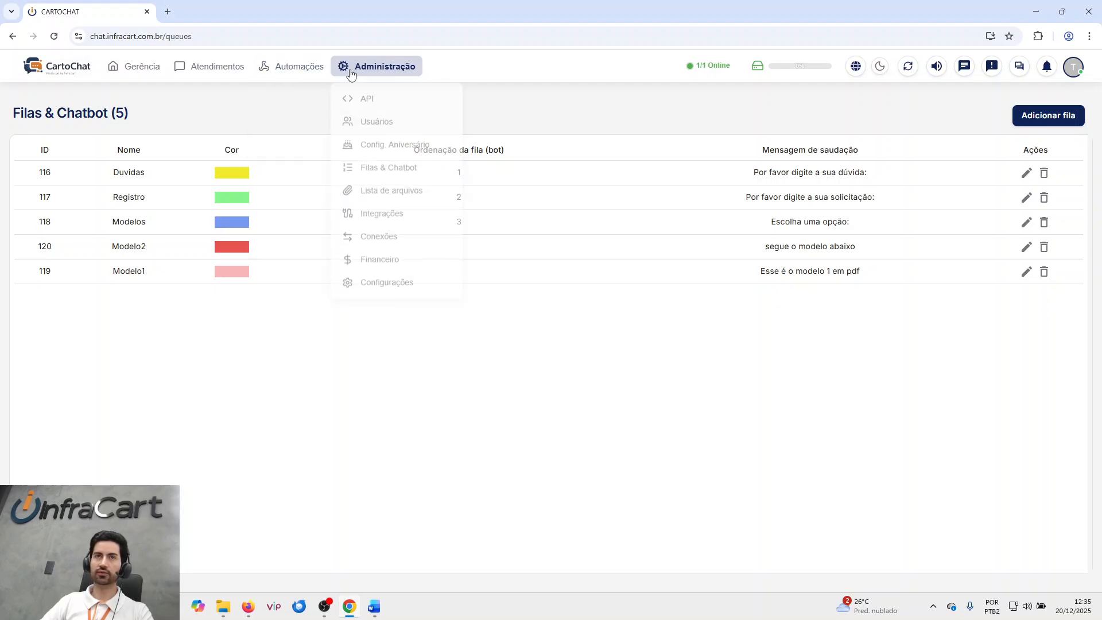
left_click(364, 130)
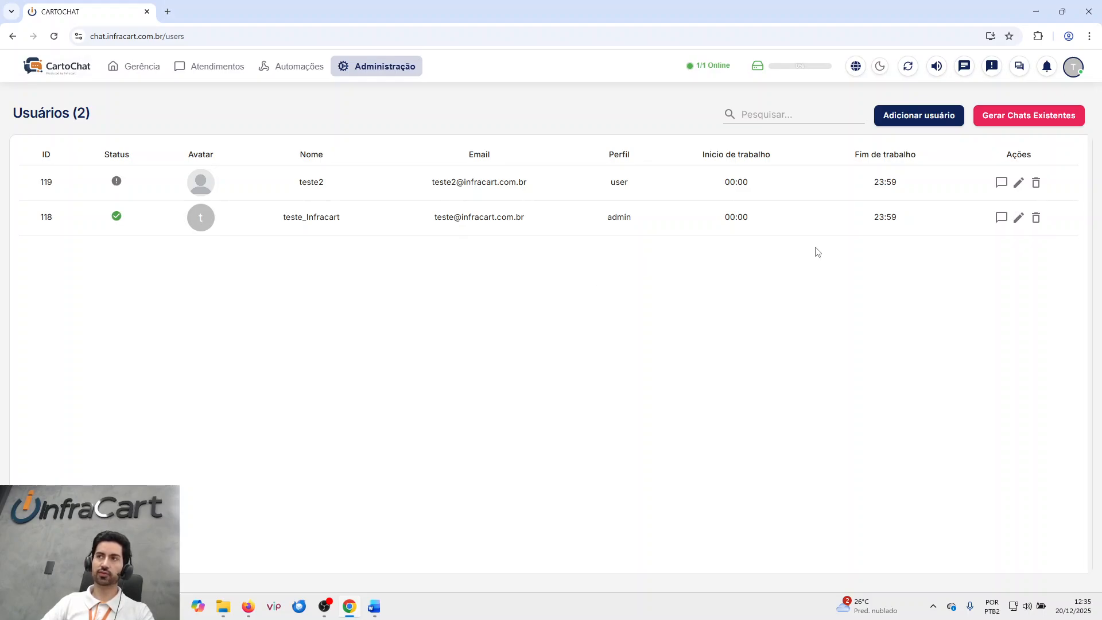
left_click(1020, 219)
left_click(603, 319)
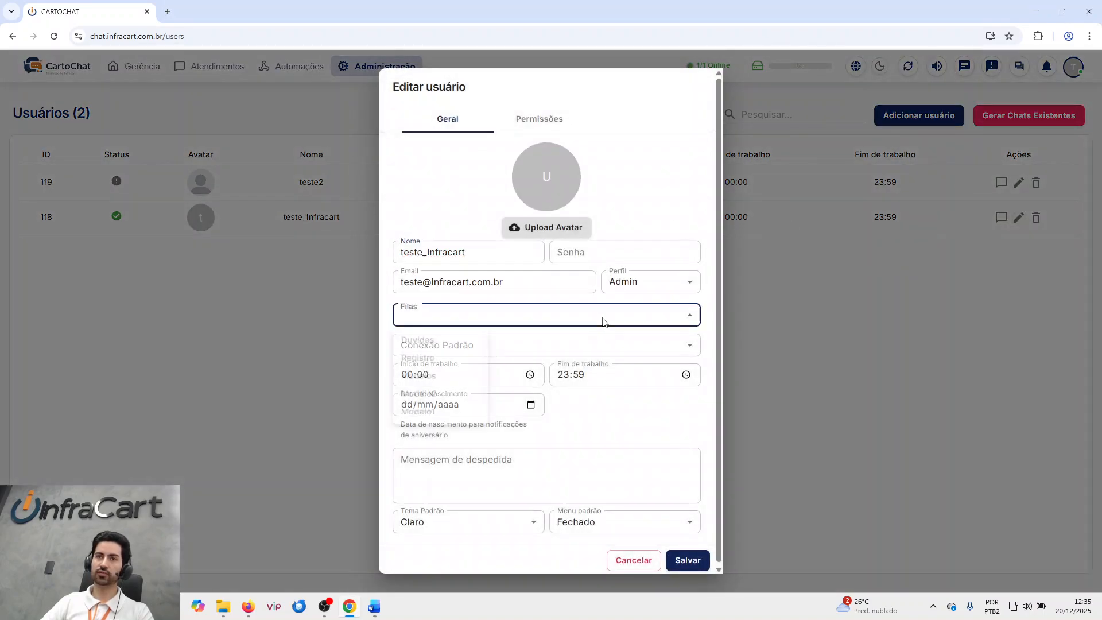
left_click(449, 346)
left_click(428, 372)
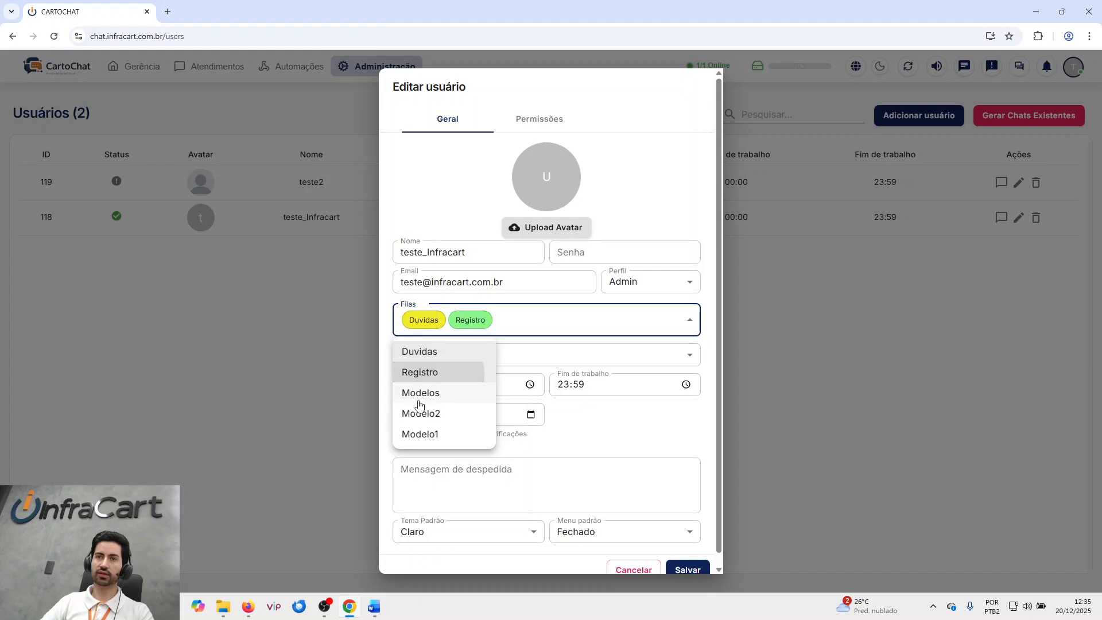
left_click(419, 399)
left_click(419, 415)
left_click(419, 435)
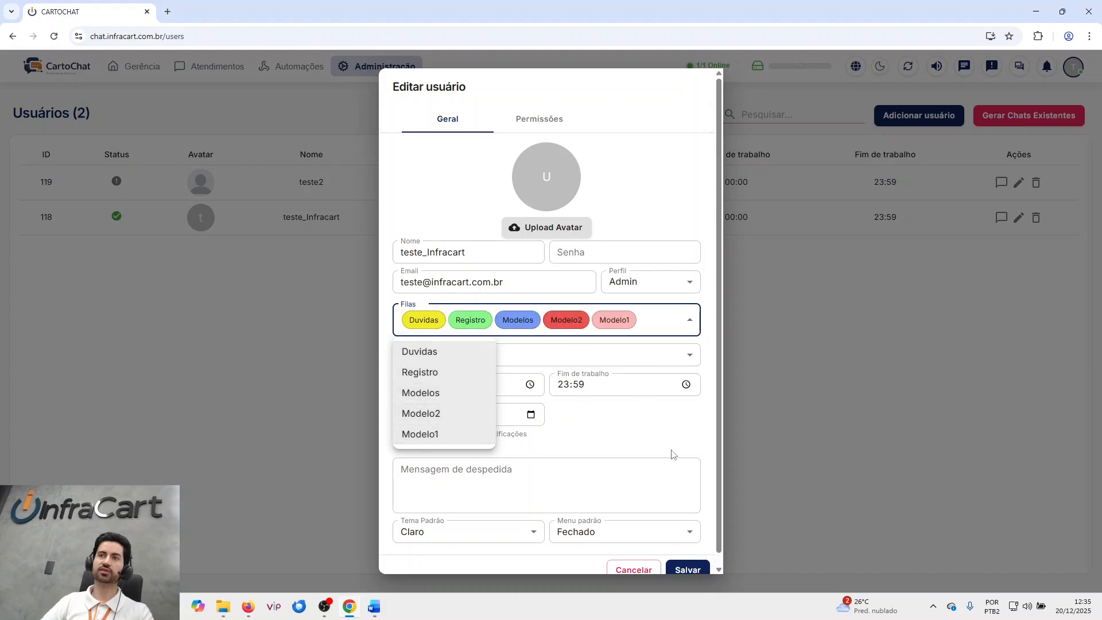
left_click(694, 570)
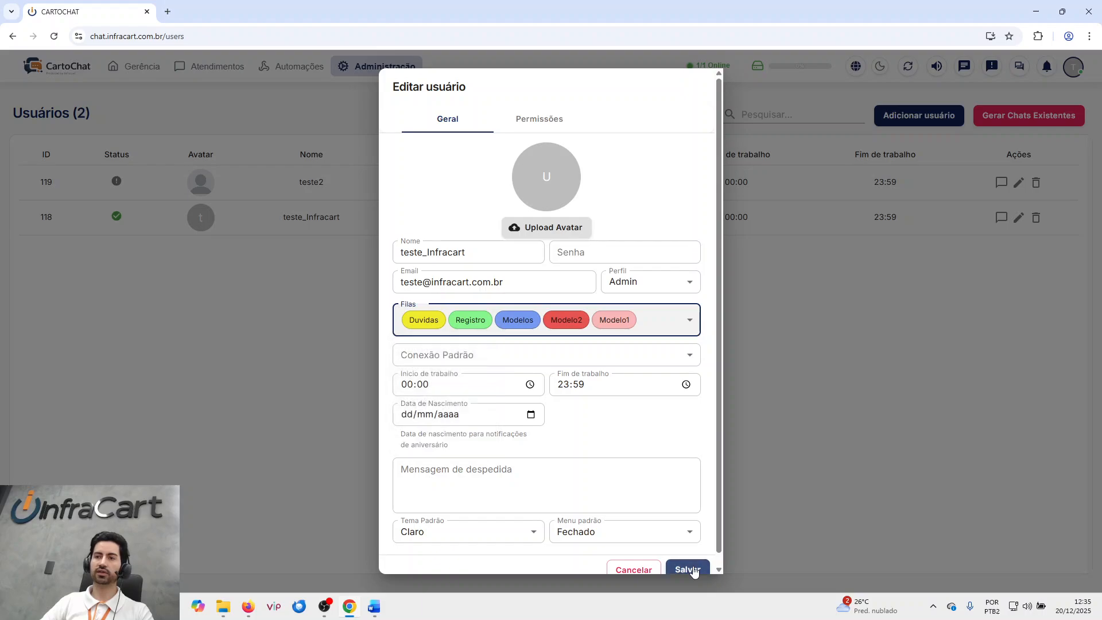
left_click(693, 570)
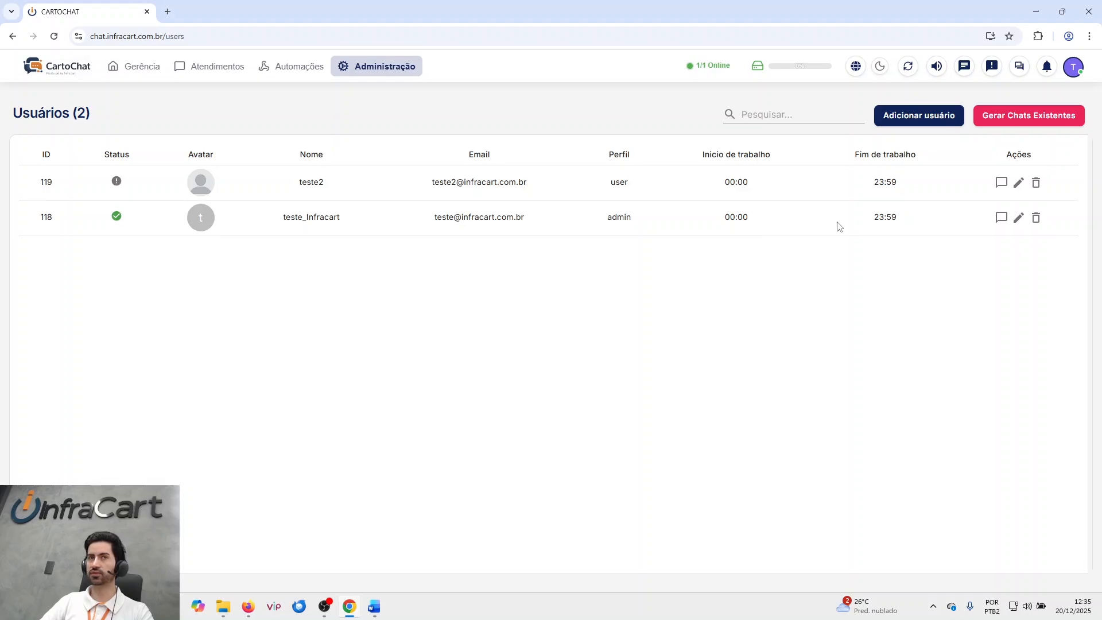
- Check the permissions of the user teste2, assign only the Duvidas queue to this account, and save it
left_click(1020, 184)
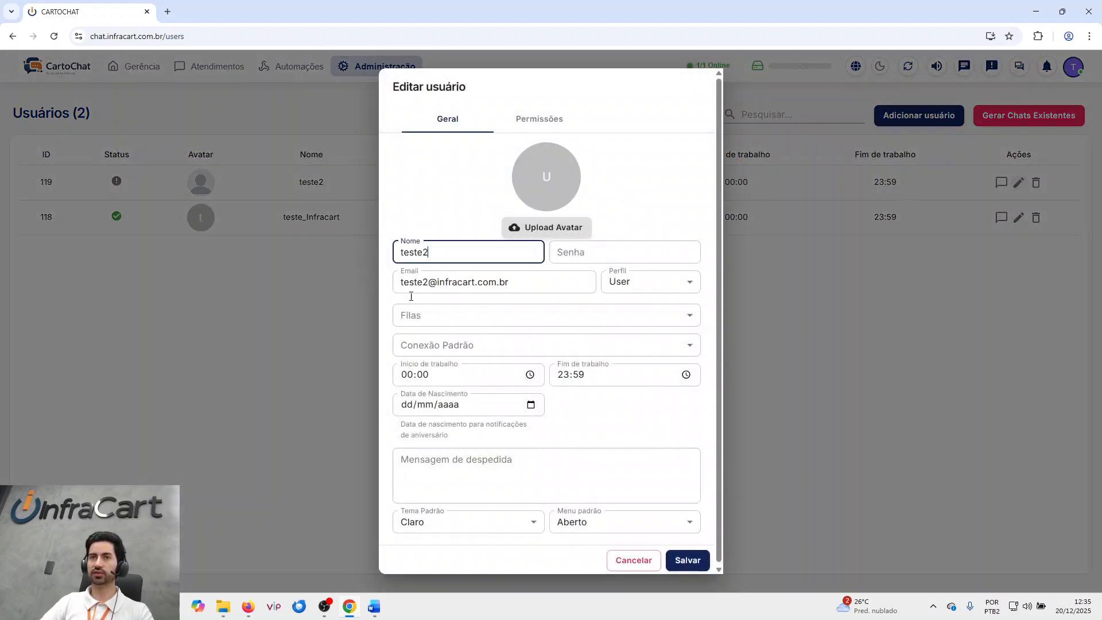
left_click(524, 118)
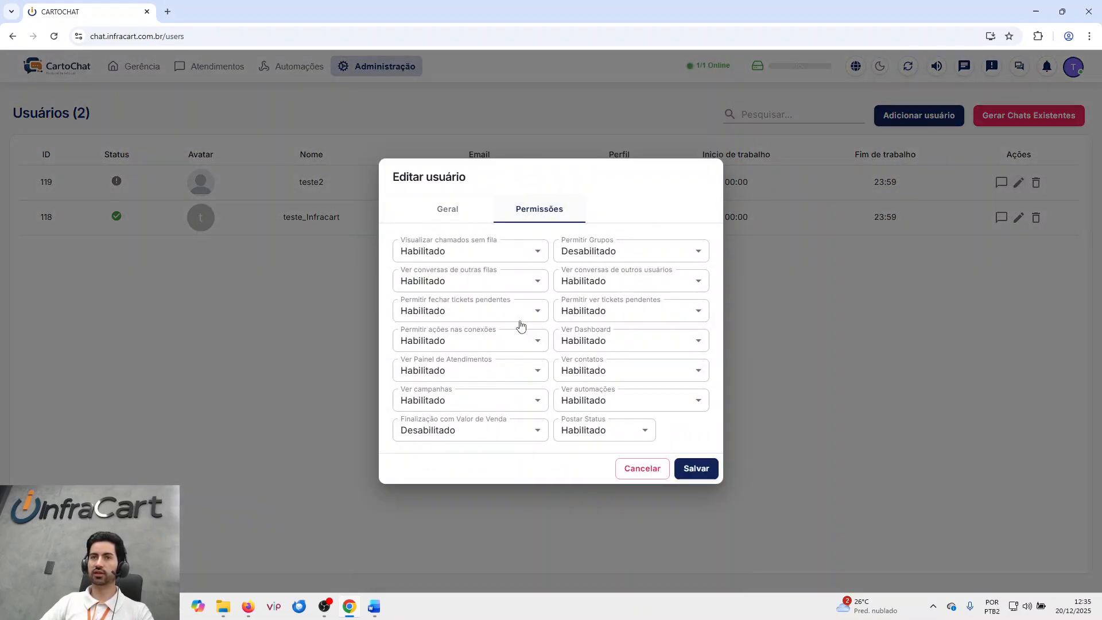
left_click(460, 213)
left_click(471, 344)
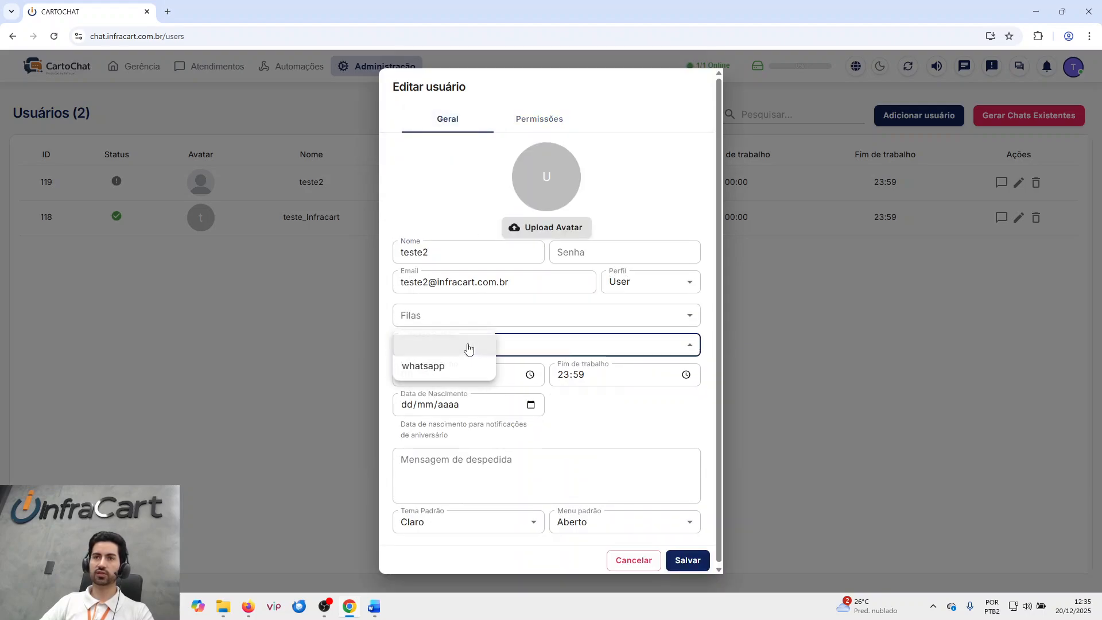
left_click(554, 319)
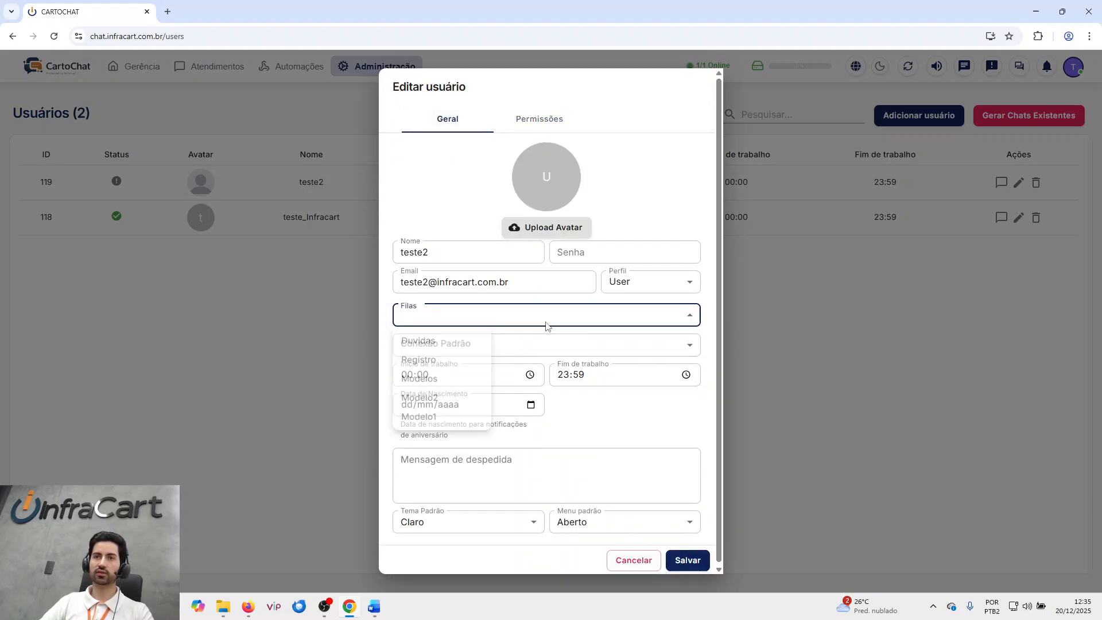
left_click(463, 349)
left_click(664, 426)
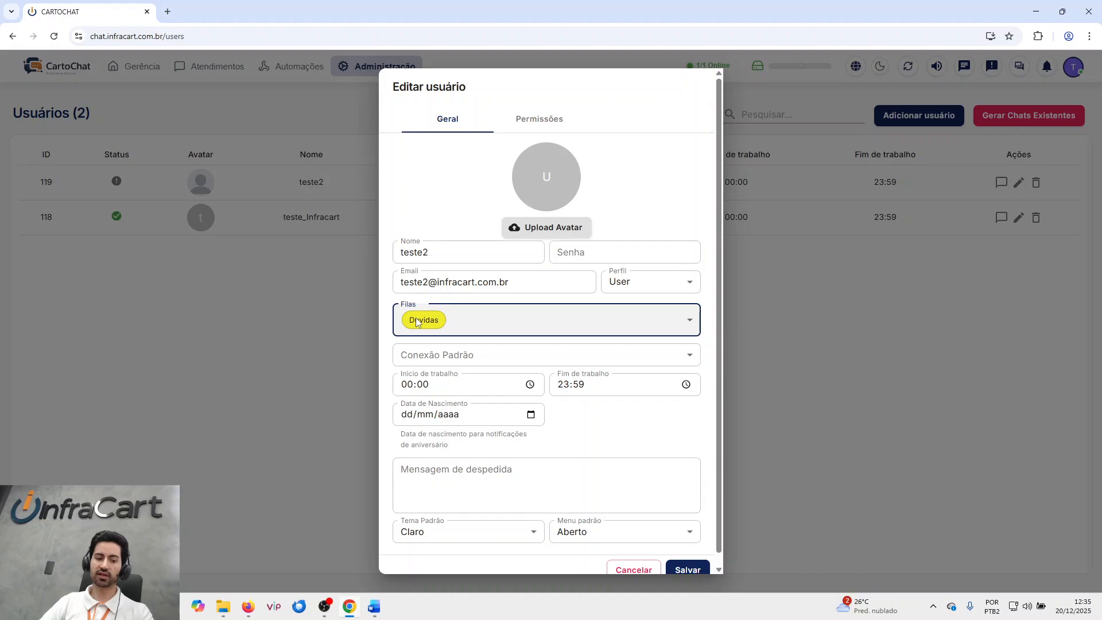
left_click(686, 570)
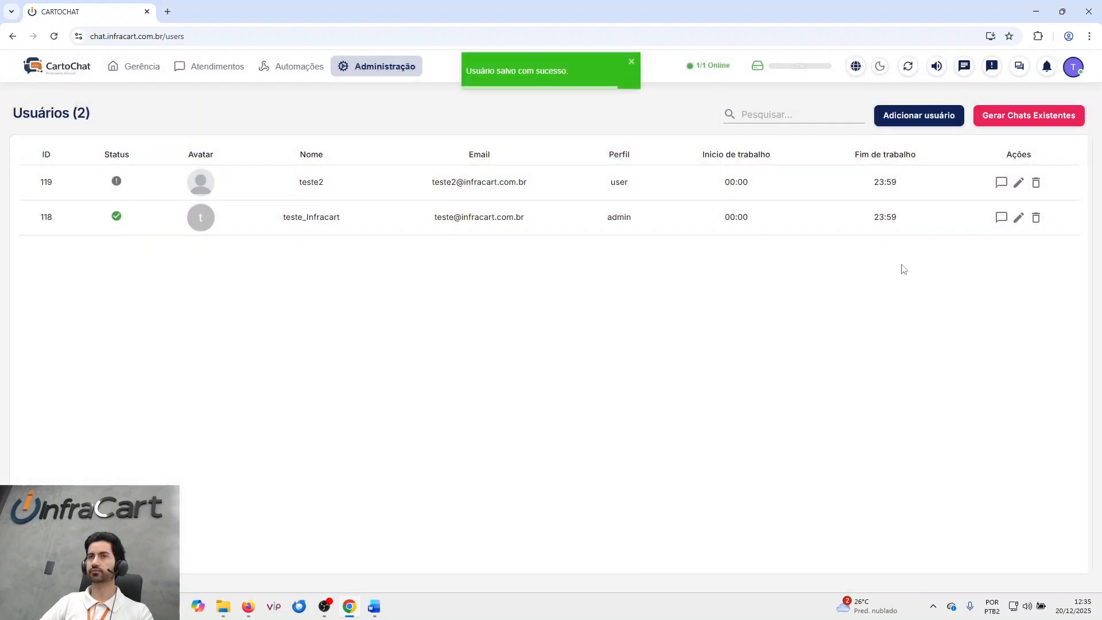
- In the permissions of the user teste2, set "Ver conversas de outras filas" to Desabilitado
left_click(1018, 184)
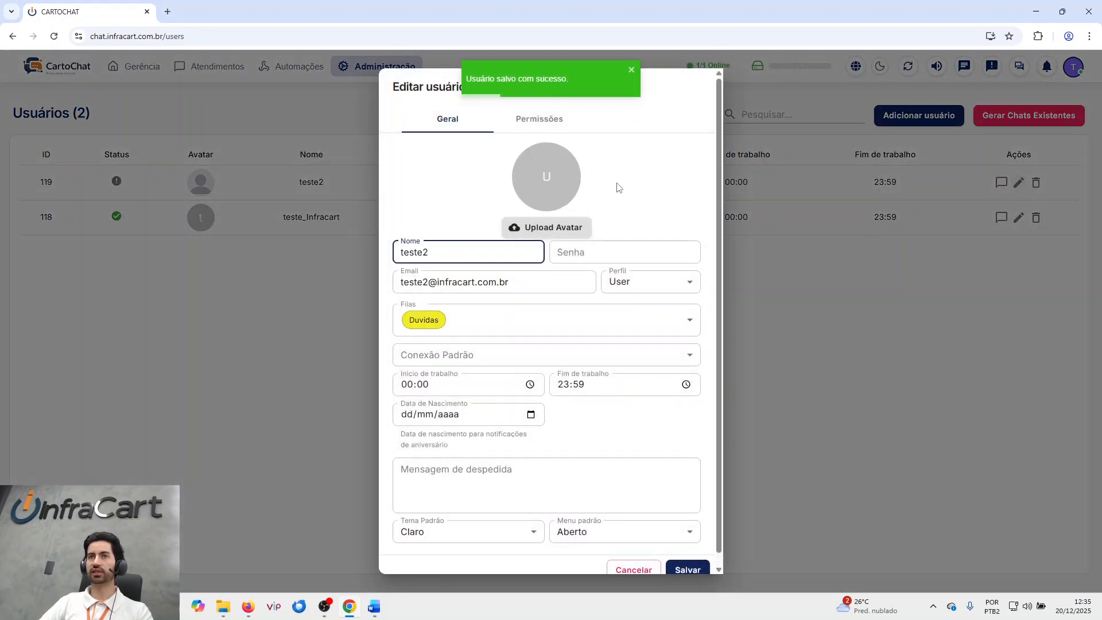
left_click(553, 122)
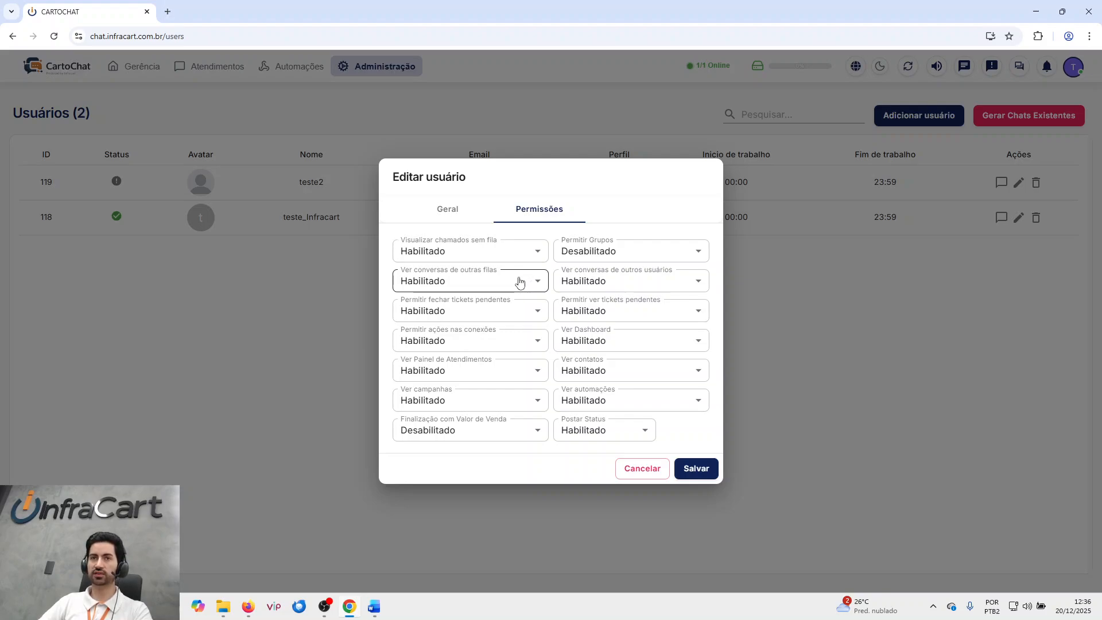
left_click(460, 210)
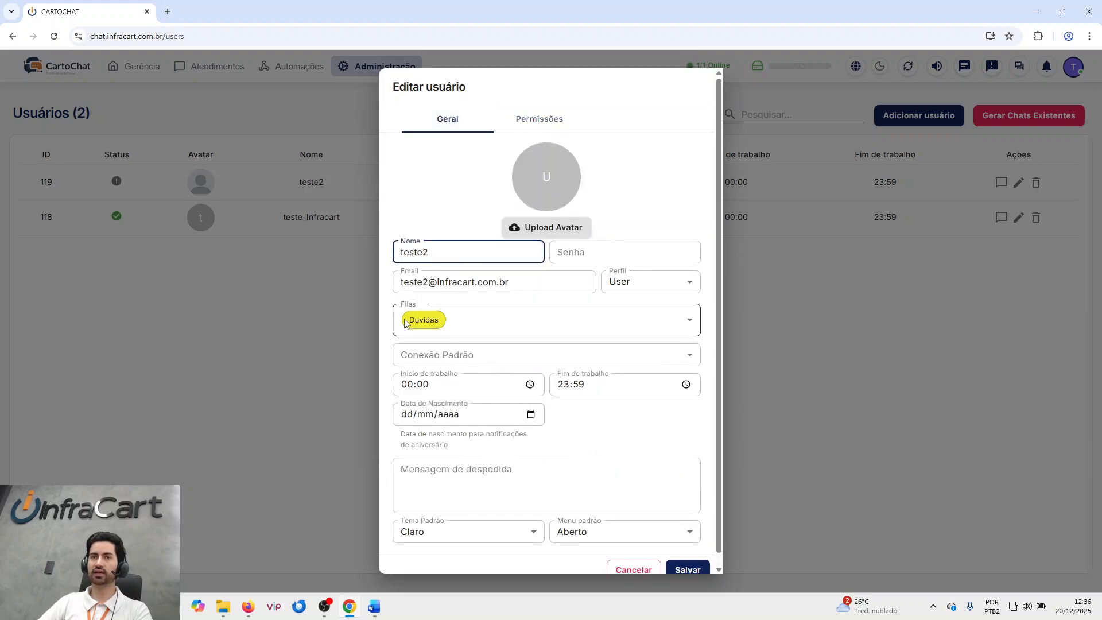
left_click(550, 131)
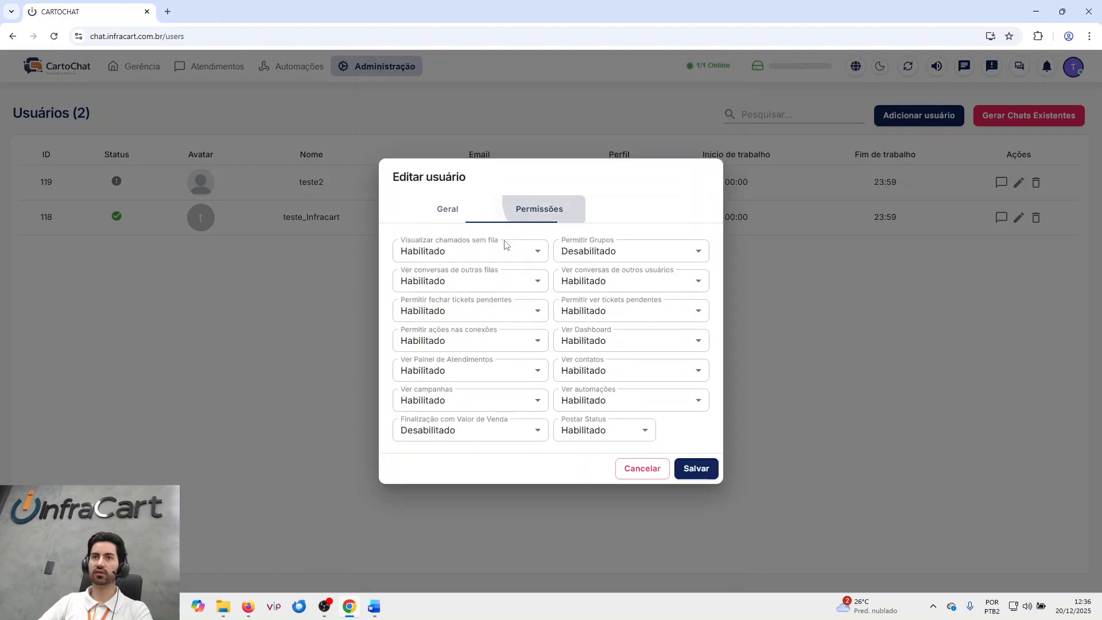
left_click(477, 281)
left_click(435, 265)
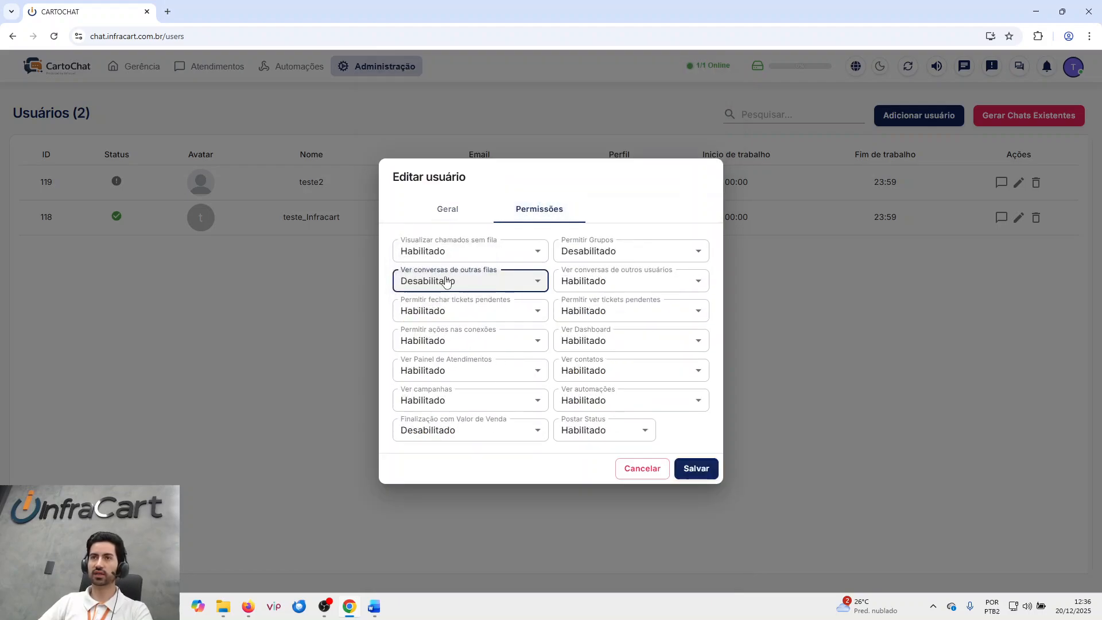
- Set "Ver conversas de outros usuários" to Desabilitado for teste2 and keep "Permitir Grupos" on Desabilitado
left_click(592, 281)
left_click(590, 259)
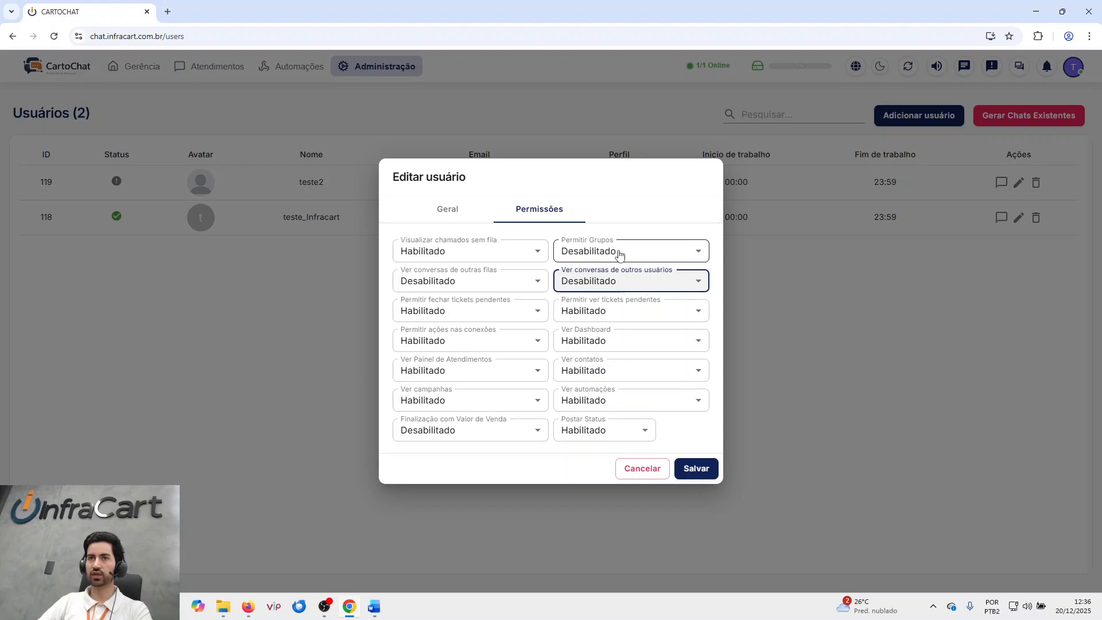
left_click(602, 248)
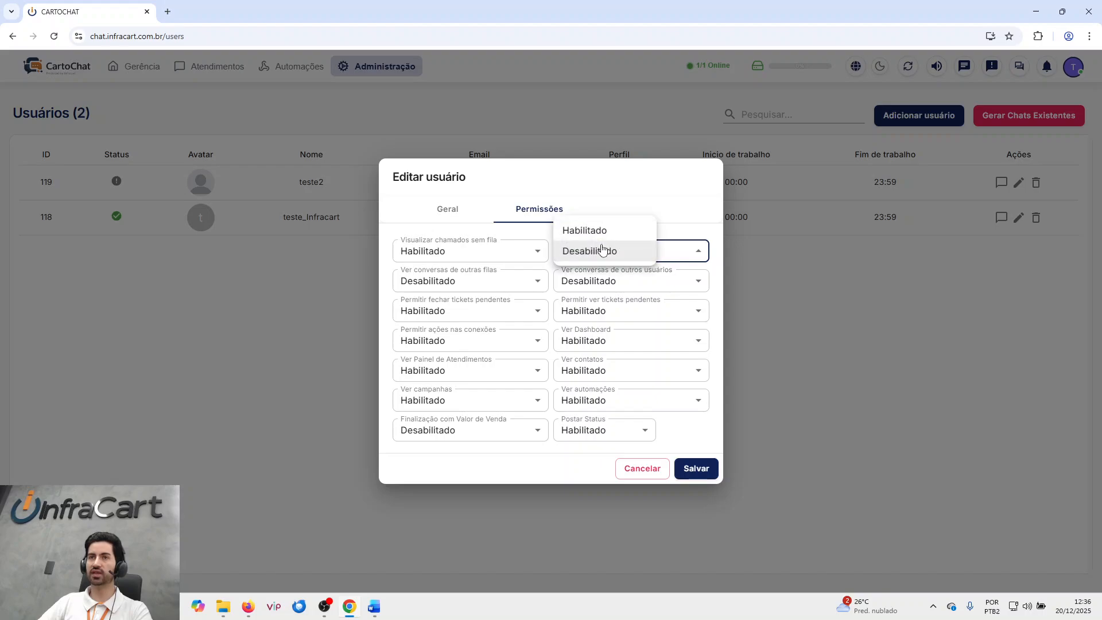
left_click(634, 259)
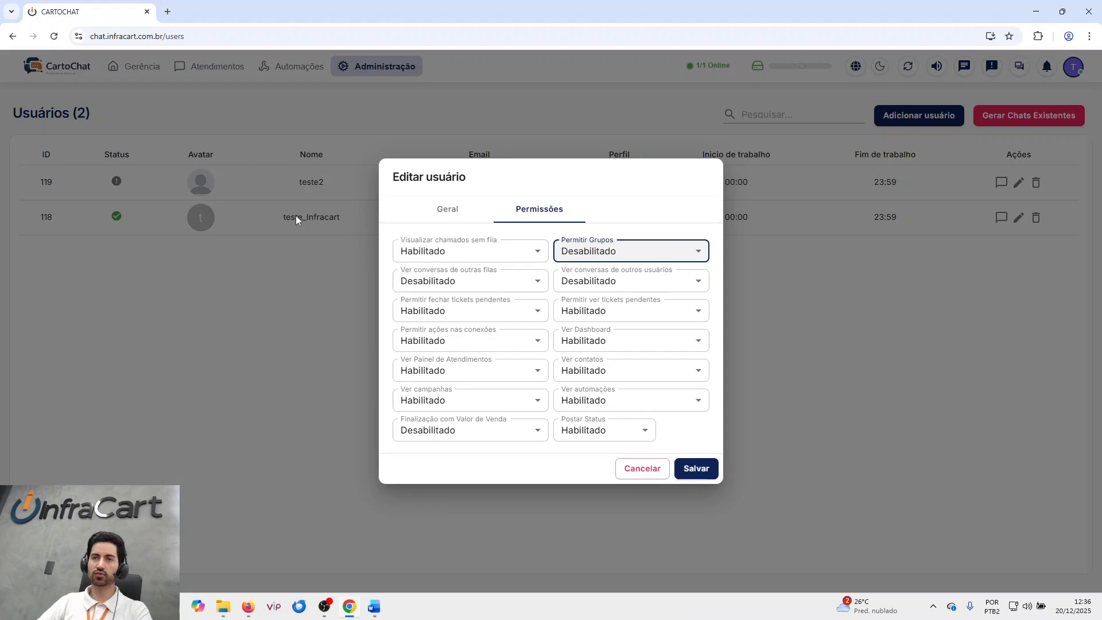
- Set "Permitir ações nas conexões", "Ver Painel de Atendimentos" and "Ver campanhas" to Desabilitado for teste2
left_click(467, 338)
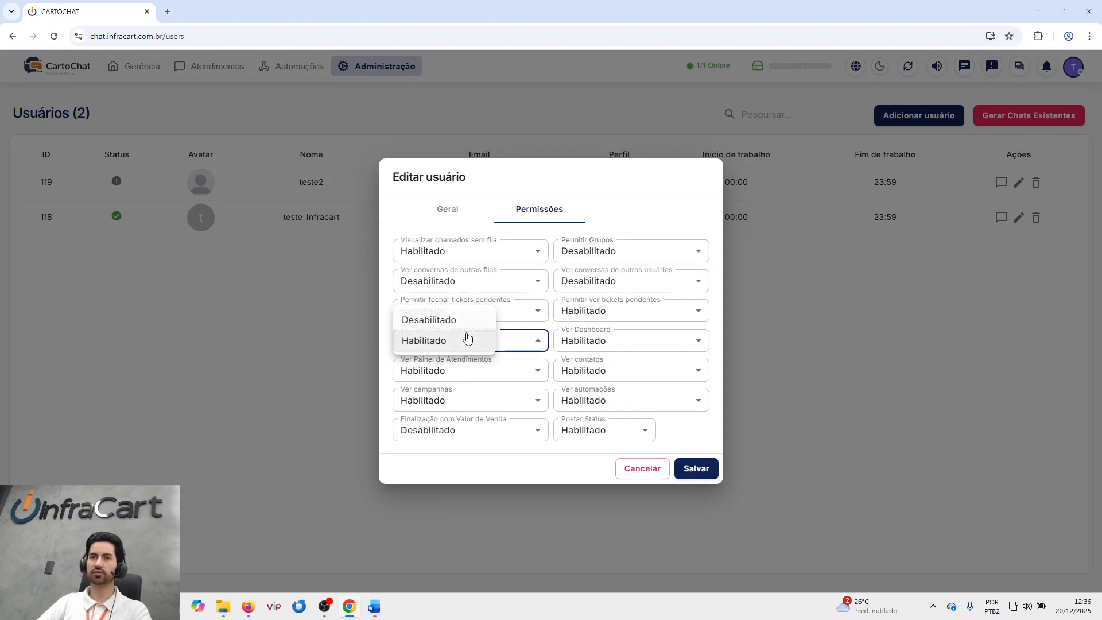
left_click(453, 320)
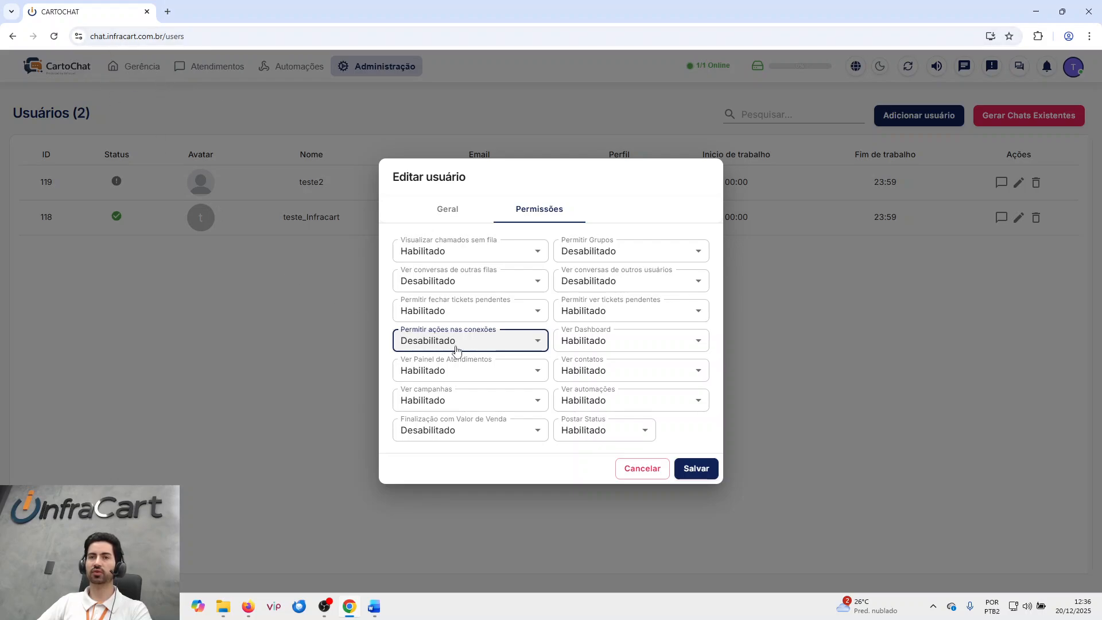
left_click(464, 368)
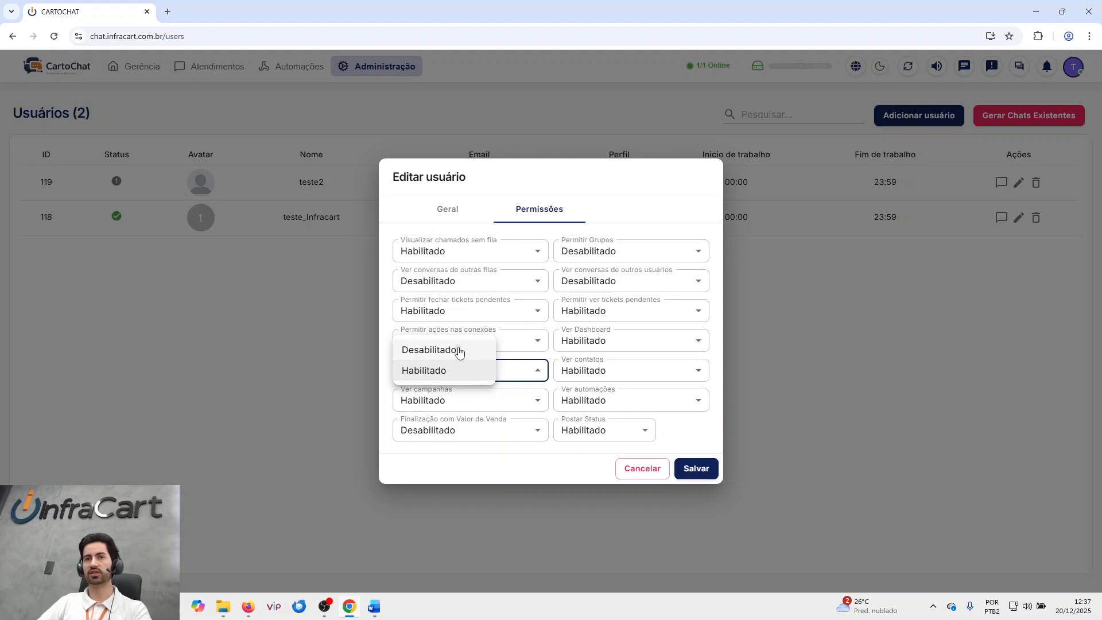
left_click(458, 350)
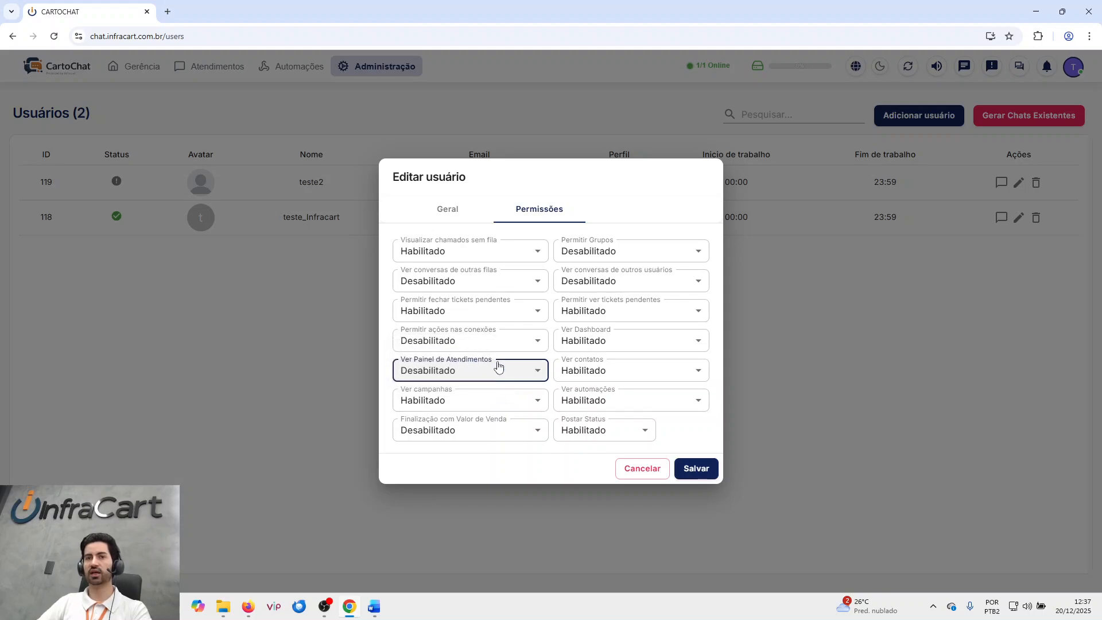
left_click(500, 400)
left_click(468, 381)
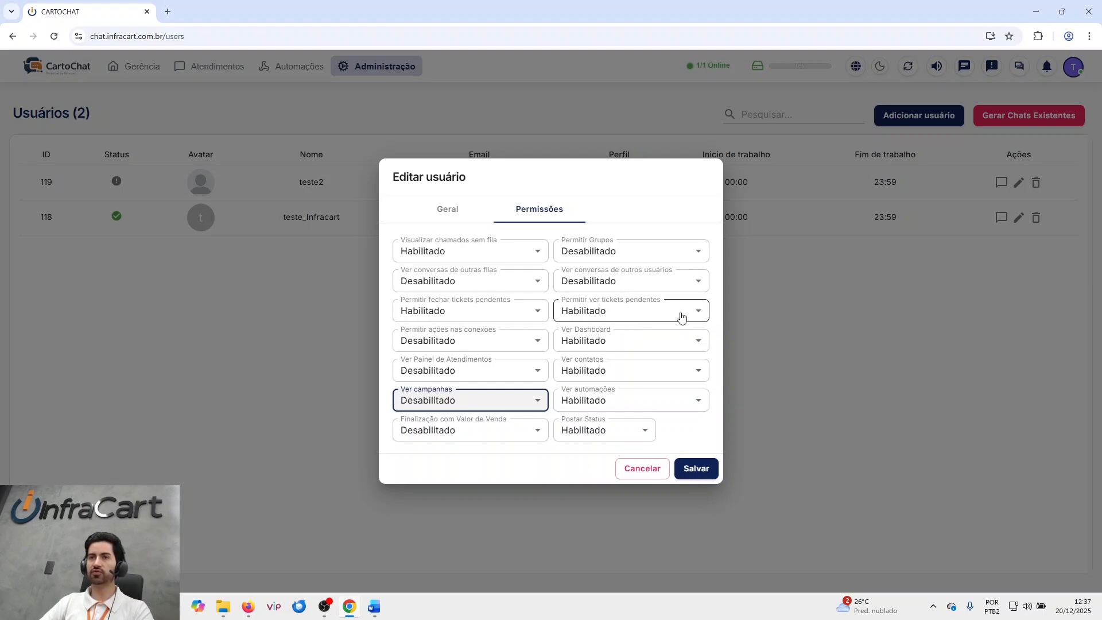
- Set "Ver Dashboard" and "Postar Status" to Desabilitado for teste2 and save the user
left_click(644, 340)
left_click(619, 319)
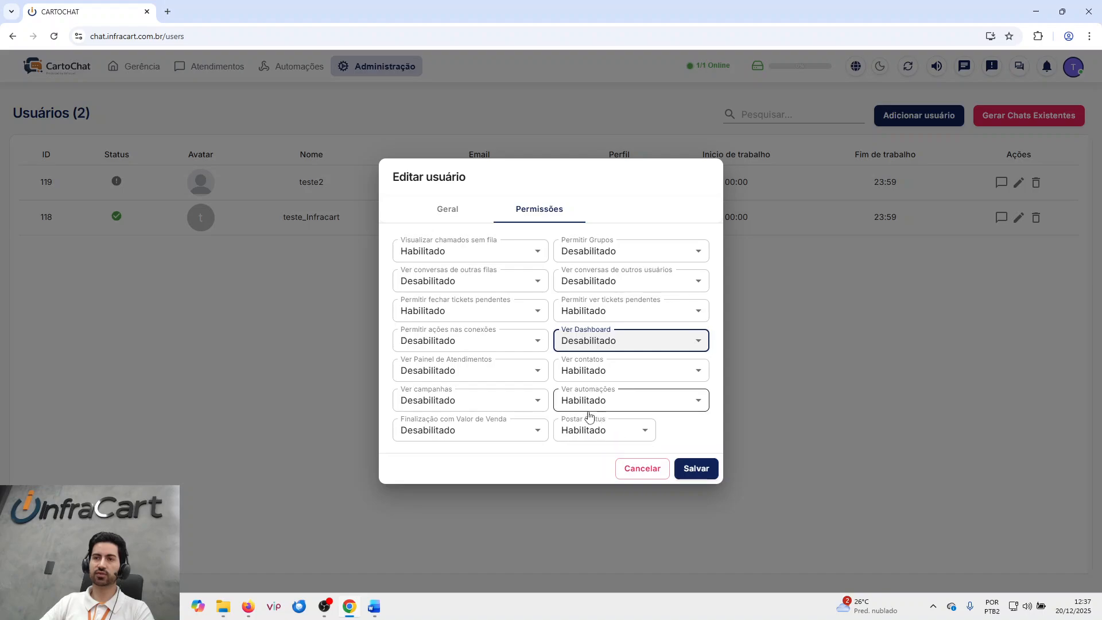
left_click(619, 430)
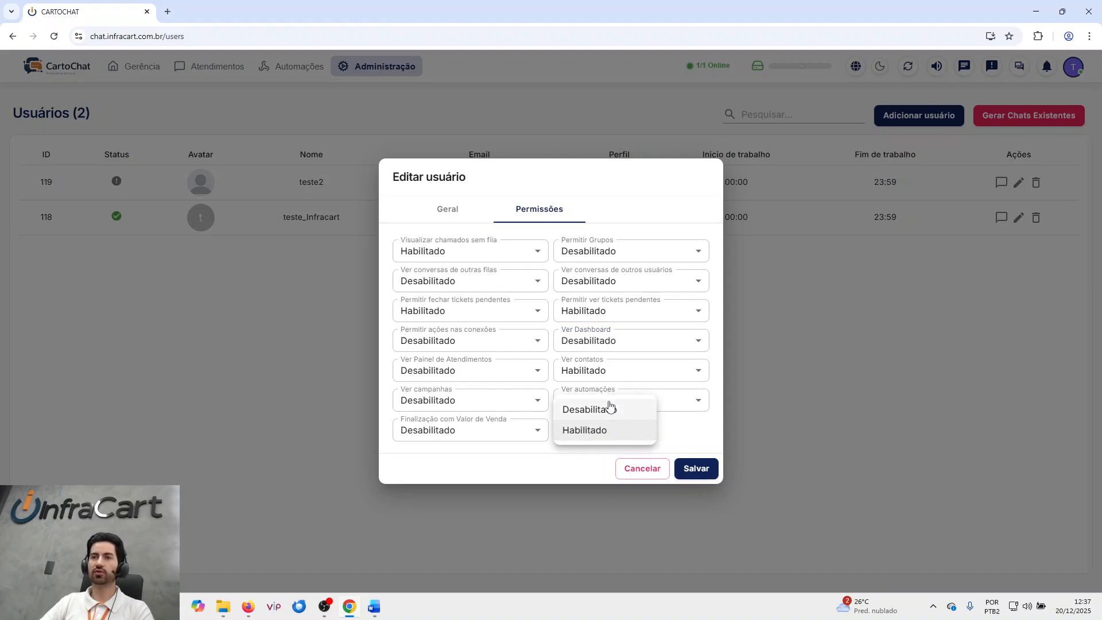
left_click(614, 406)
left_click(704, 468)
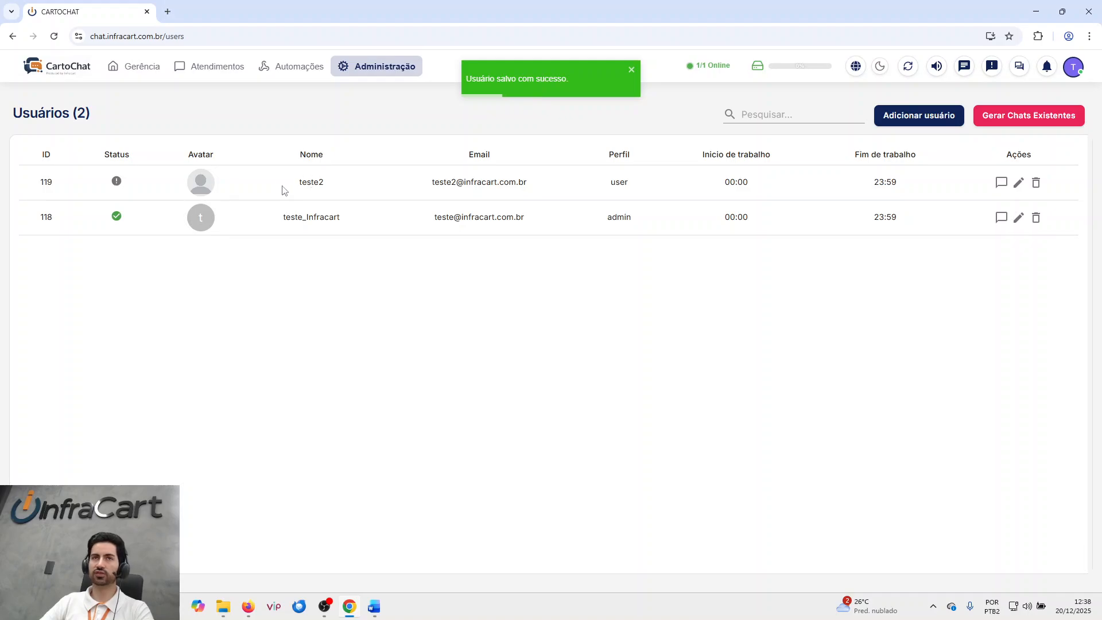
- In Conexões, assign the queues Duvidas, Registro and Modelos to the whatsapp connection, save it, and restart the connections
mouse_move(301, 72)
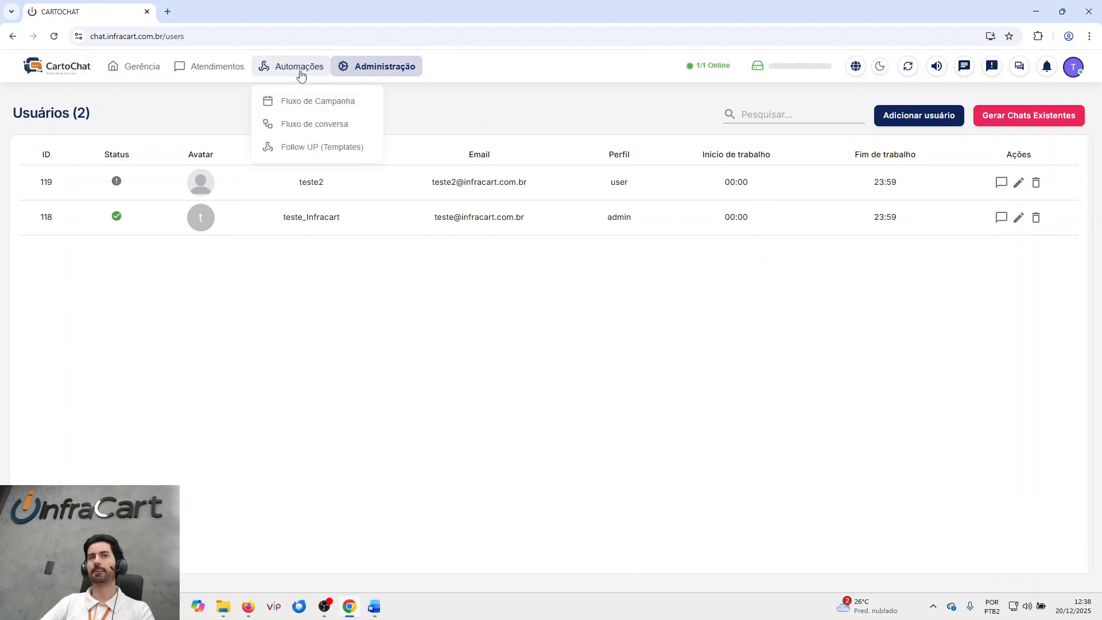
mouse_move(382, 79)
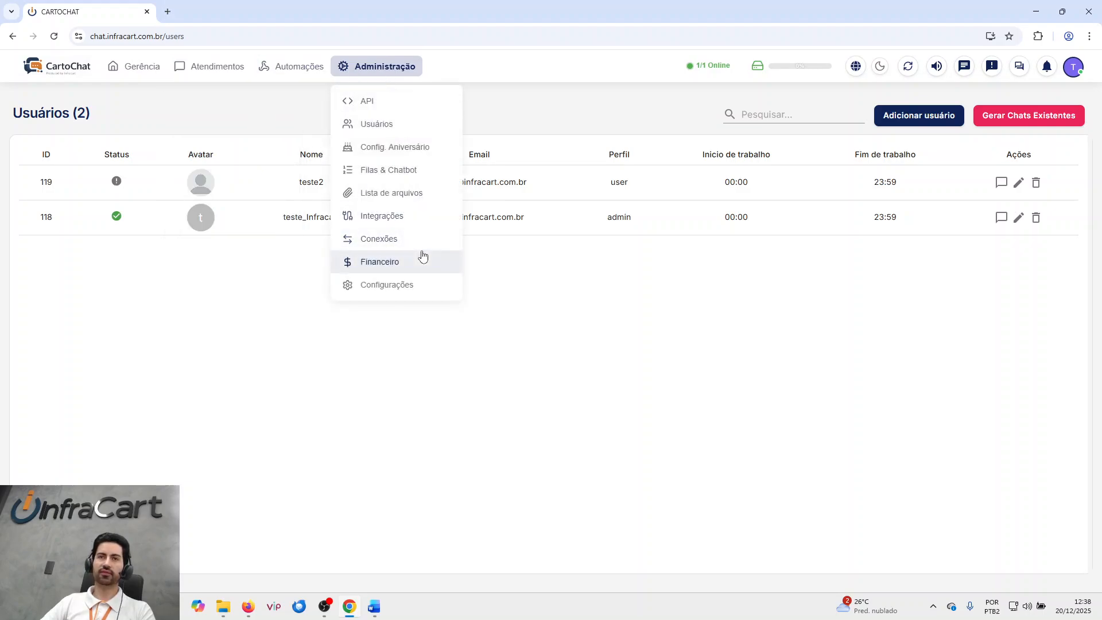
left_click(410, 240)
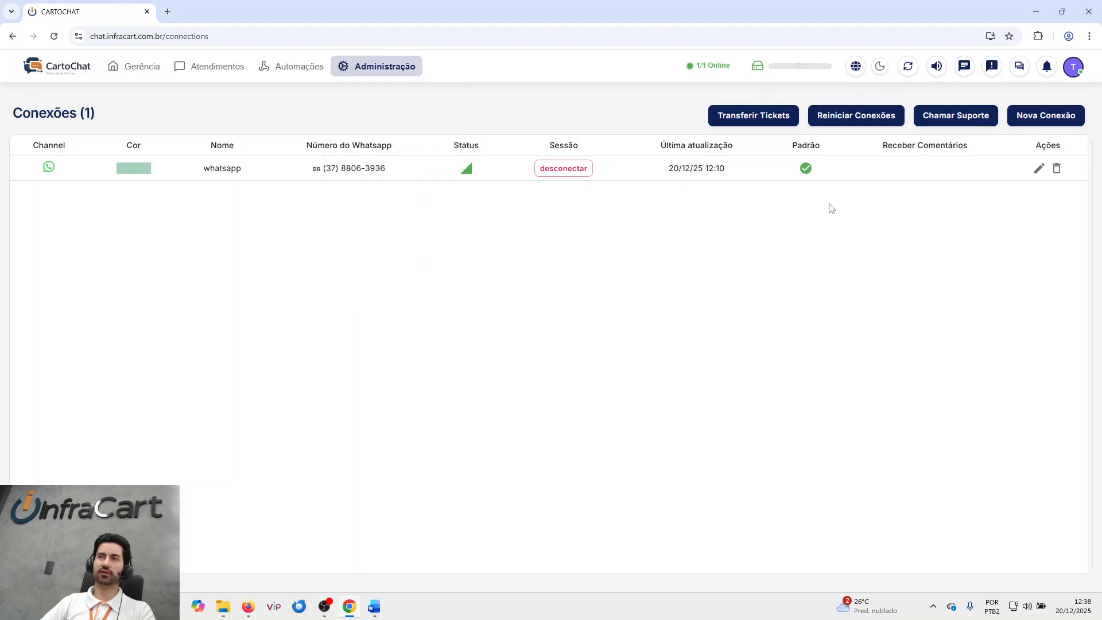
left_click(1041, 171)
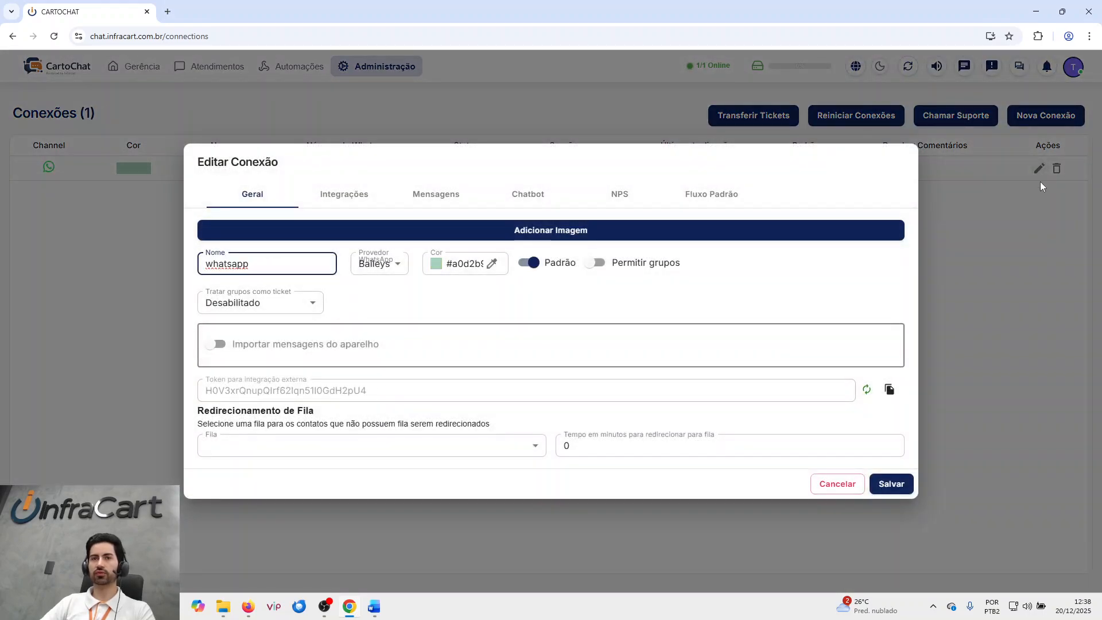
left_click(357, 195)
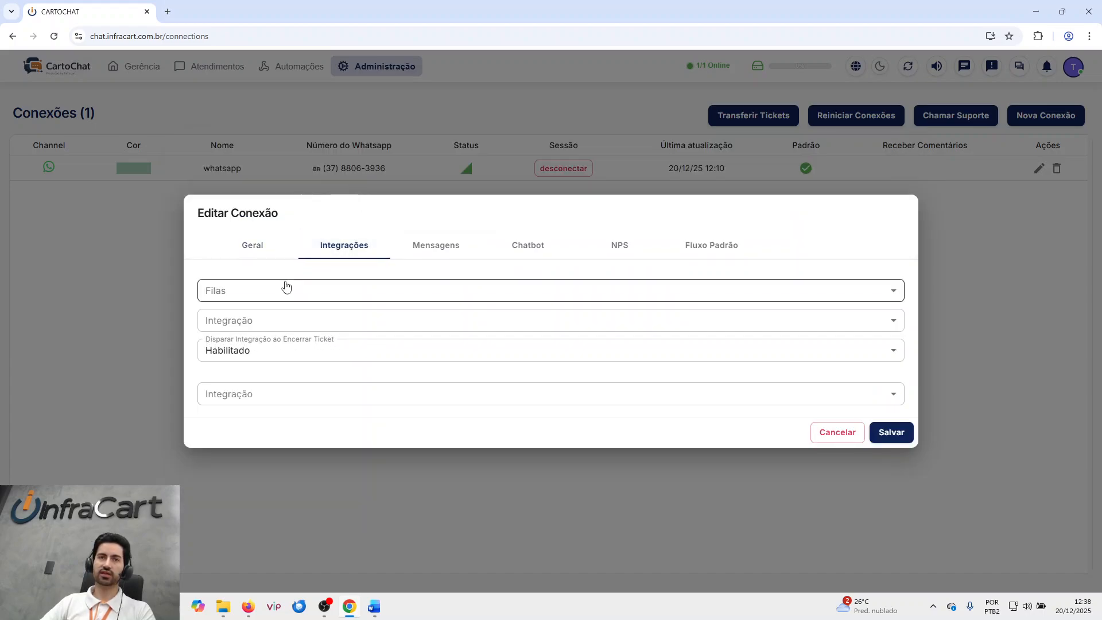
left_click(286, 286)
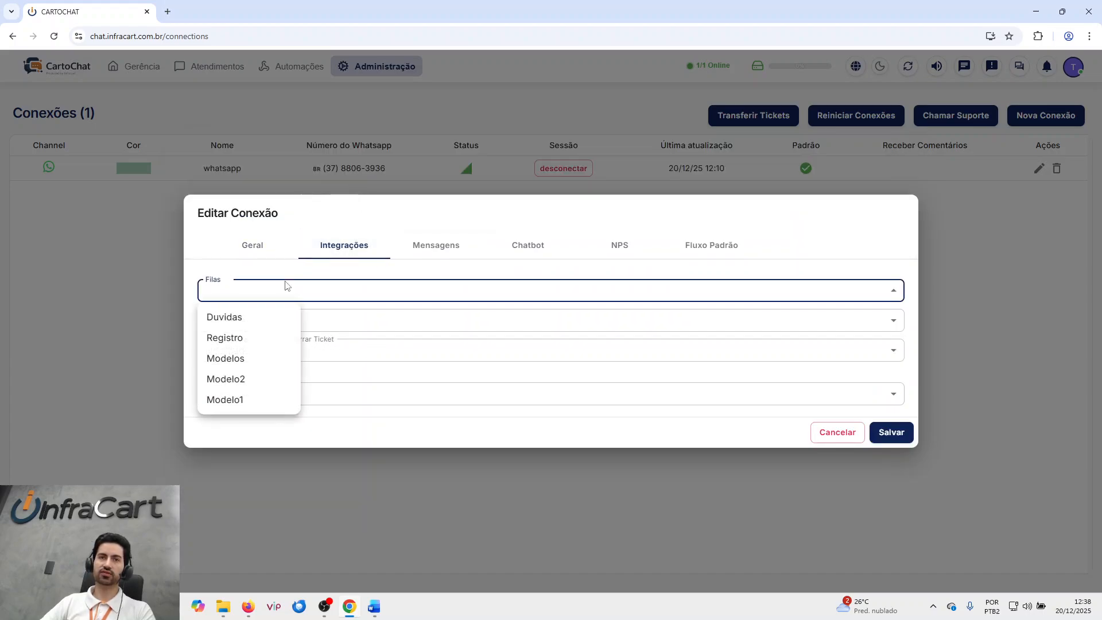
left_click(273, 314)
left_click(252, 350)
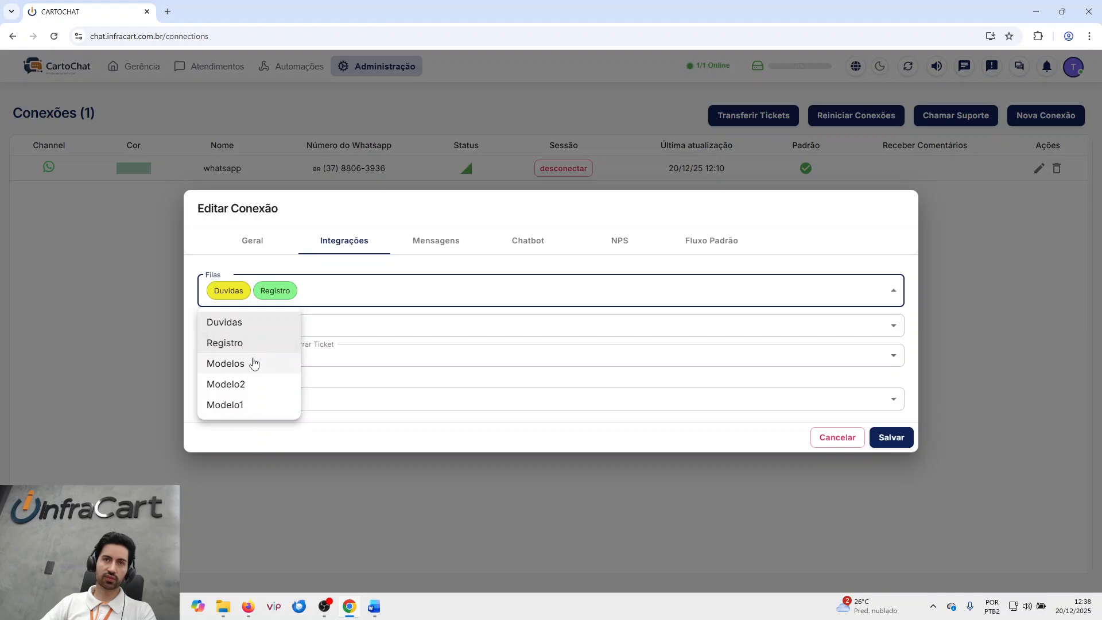
left_click(255, 363)
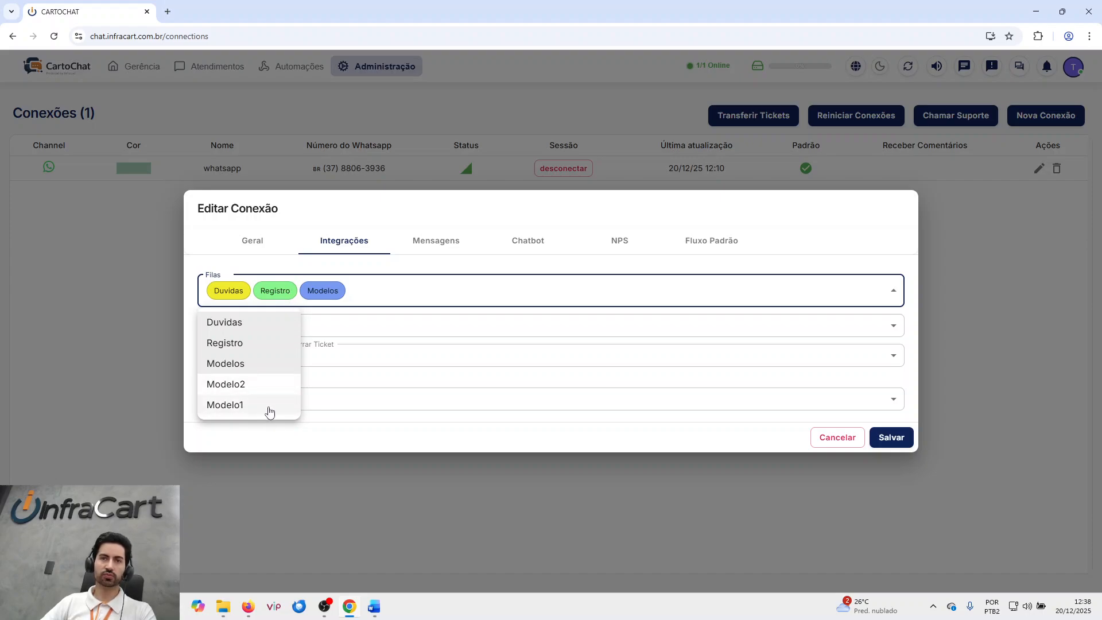
left_click(386, 269)
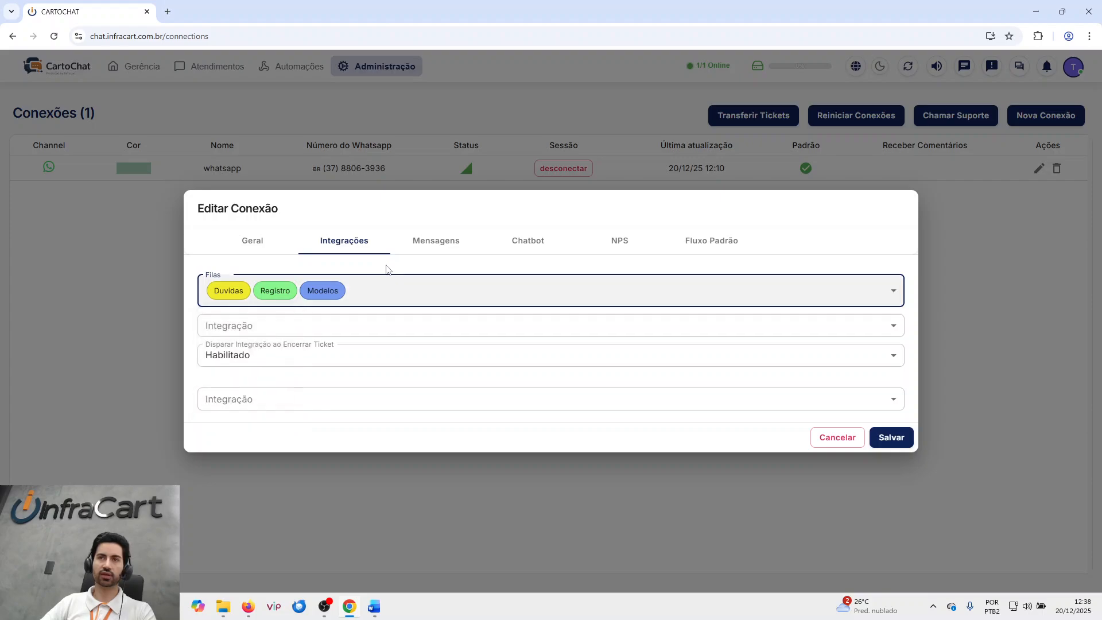
left_click(898, 435)
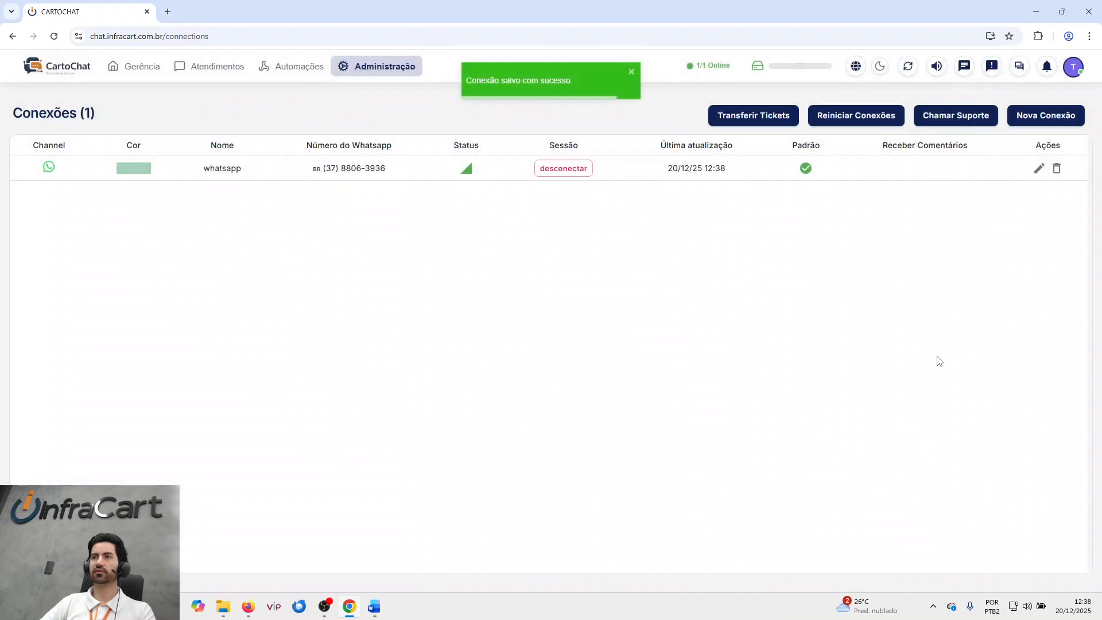
left_click(861, 122)
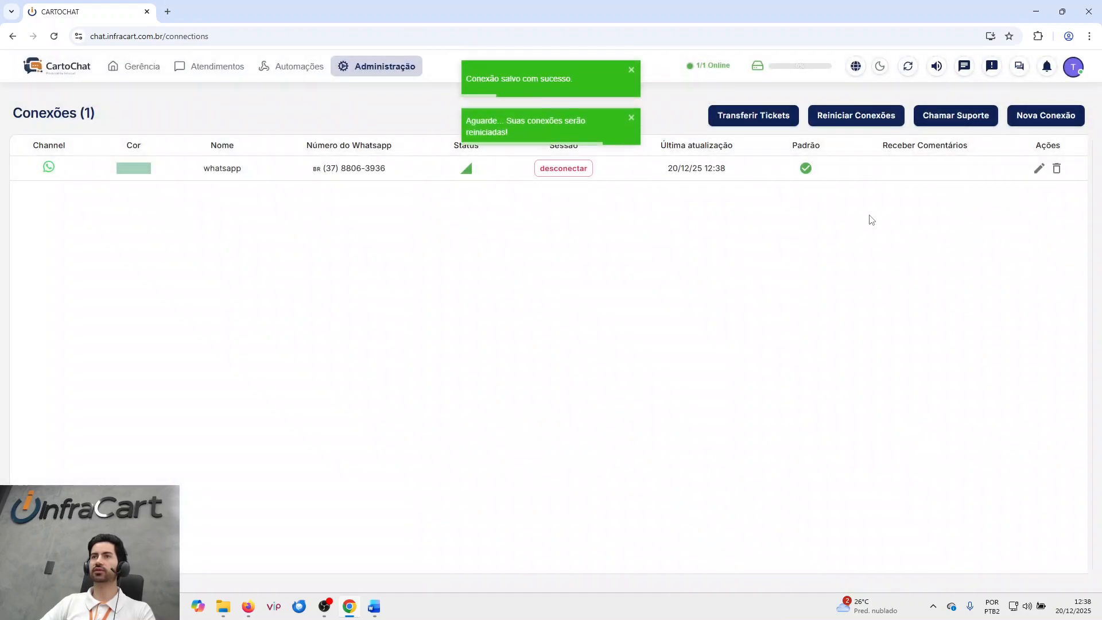
- In Atendimentos, open the waiting ticket started by the test message "oi" and examine the chatbot's welcome message and options
mouse_move(197, 72)
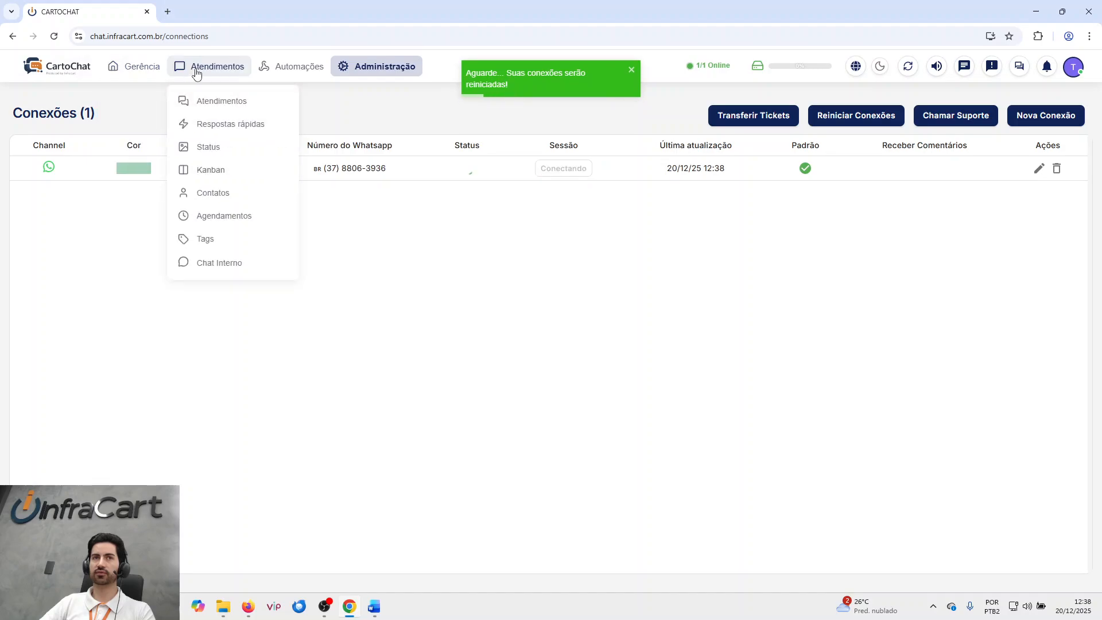
left_click(208, 100)
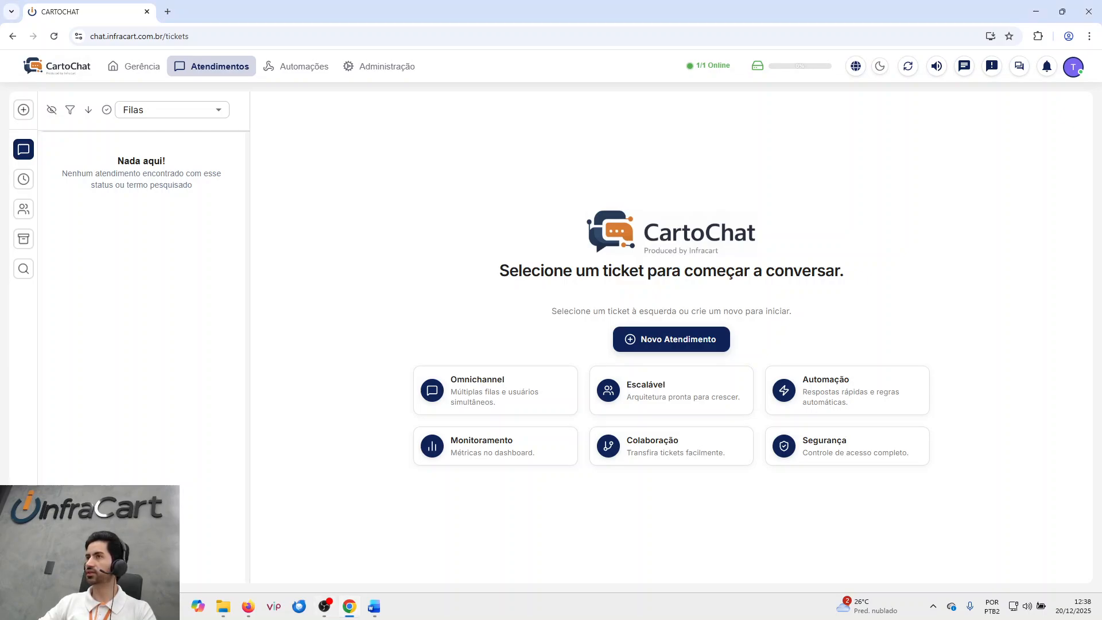
key("alt+Tab")
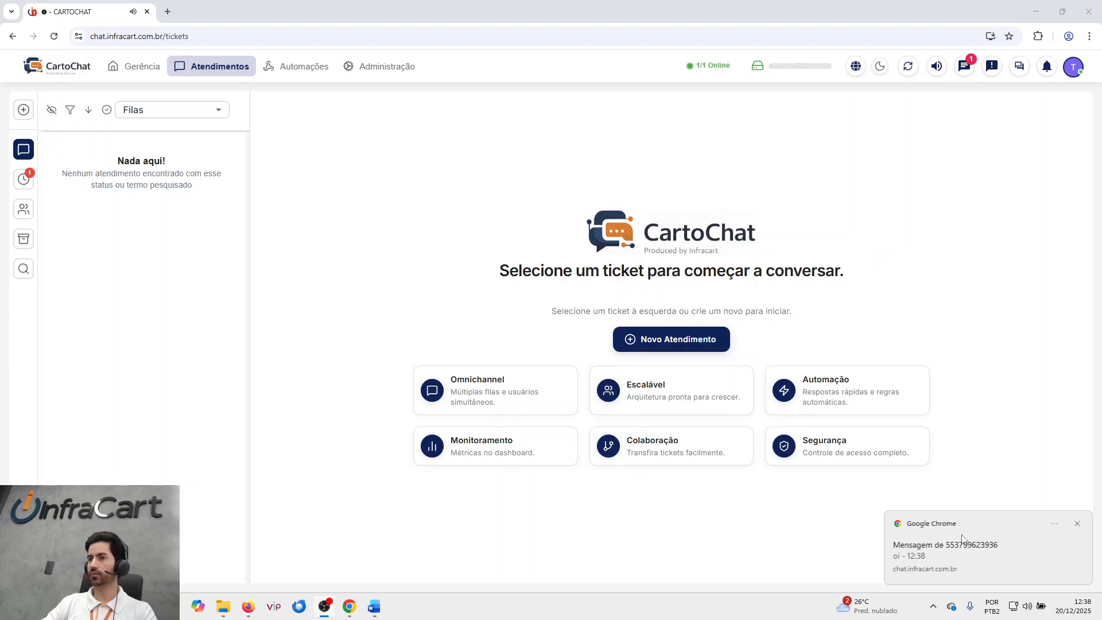
left_click(24, 179)
left_click(115, 156)
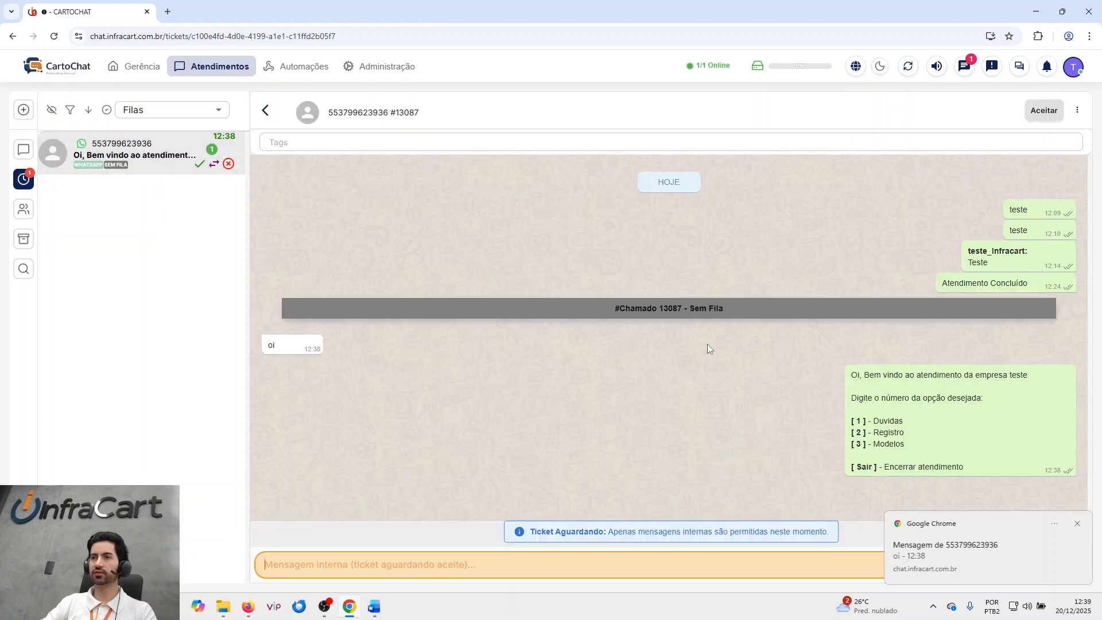
left_click_drag(861, 373, 1034, 379)
left_click_drag(864, 397, 917, 398)
left_click(1078, 523)
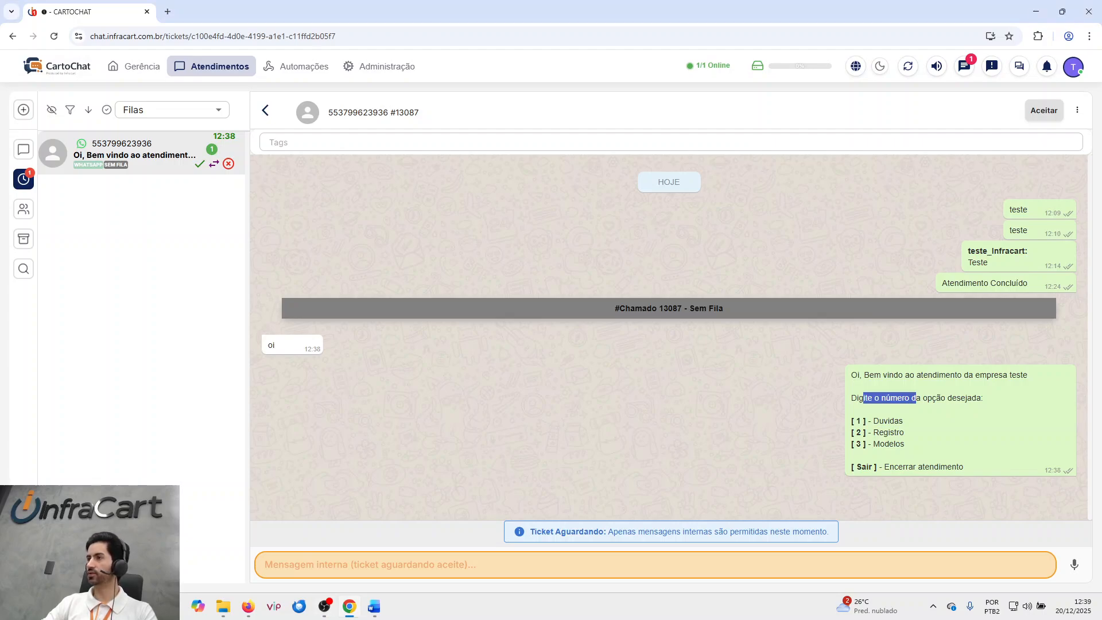
- Reply to the chatbot as the contact with option 1, accept the Duvidas ticket, and compare the Aguardando and Atendendo lists
key("alt+Tab")
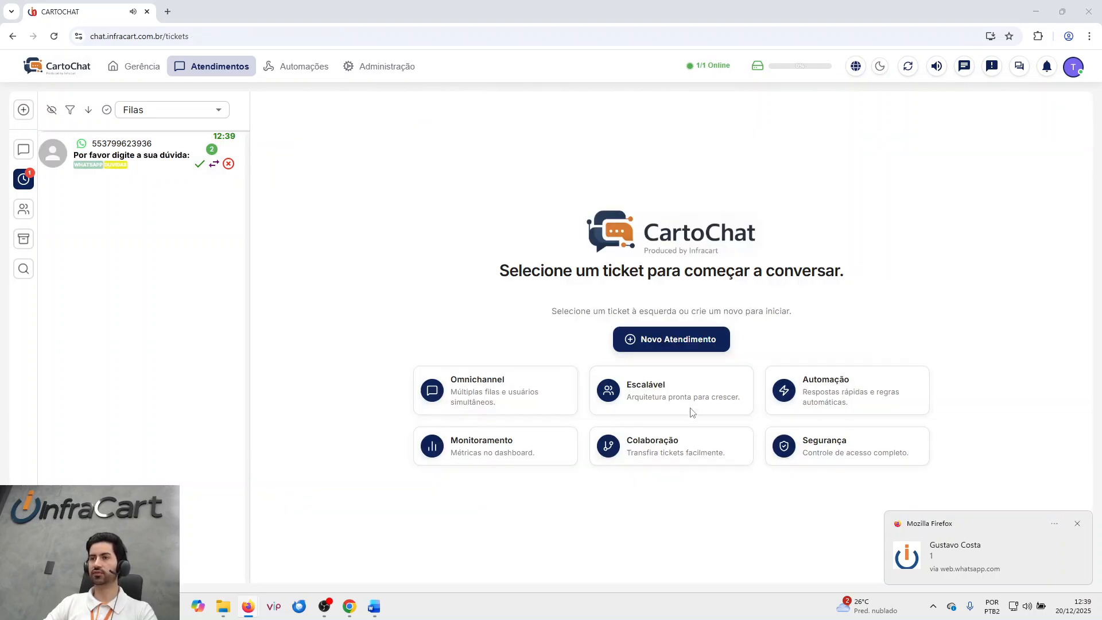
left_click(148, 161)
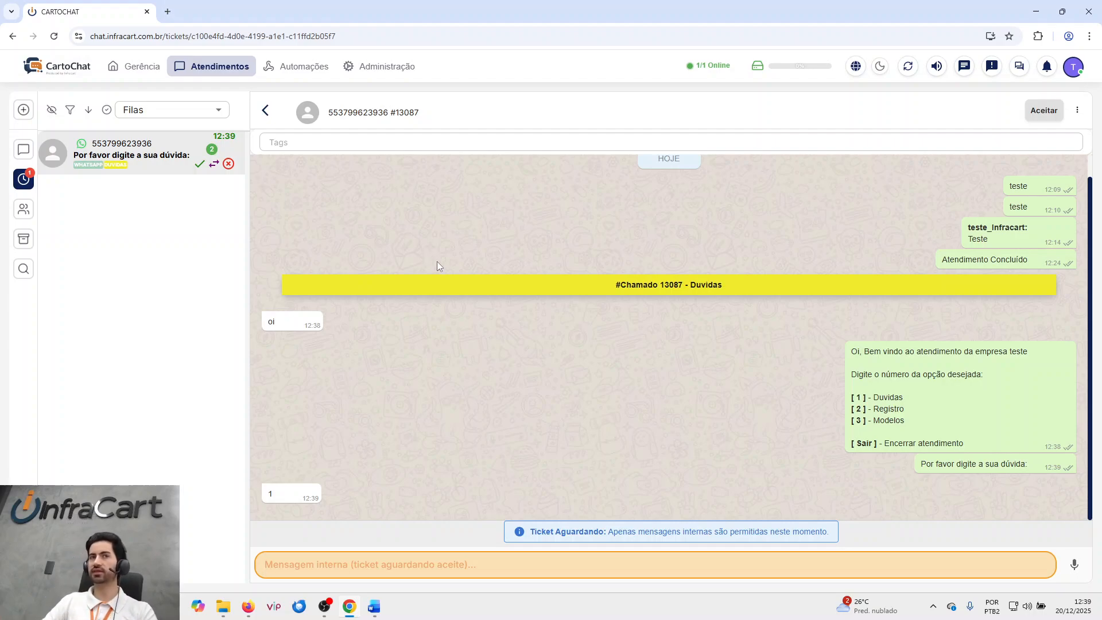
left_click(1040, 115)
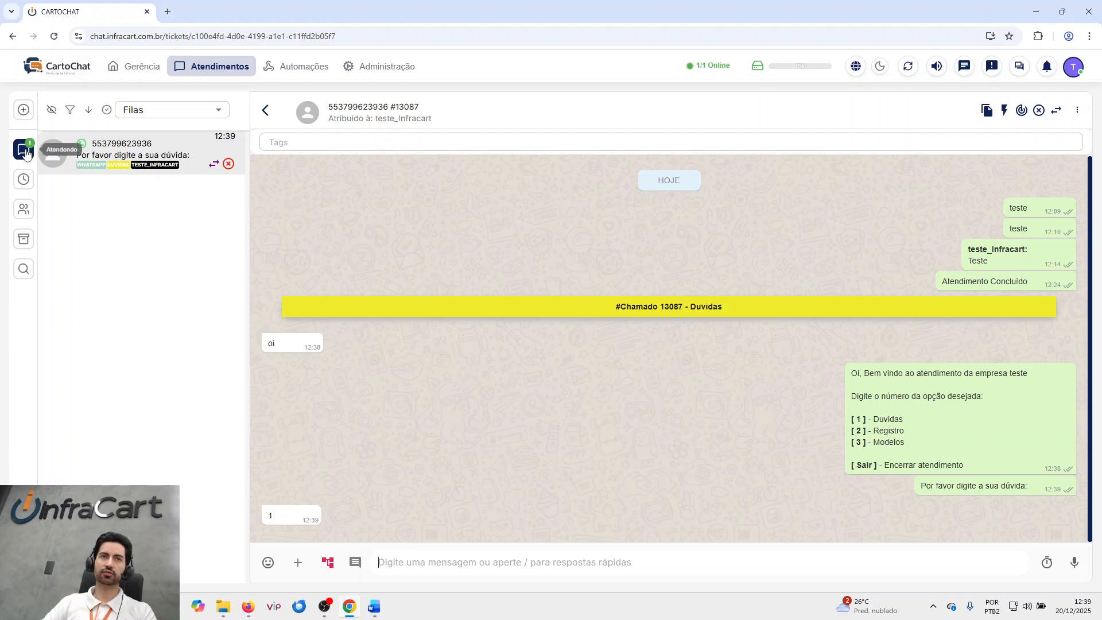
left_click(23, 182)
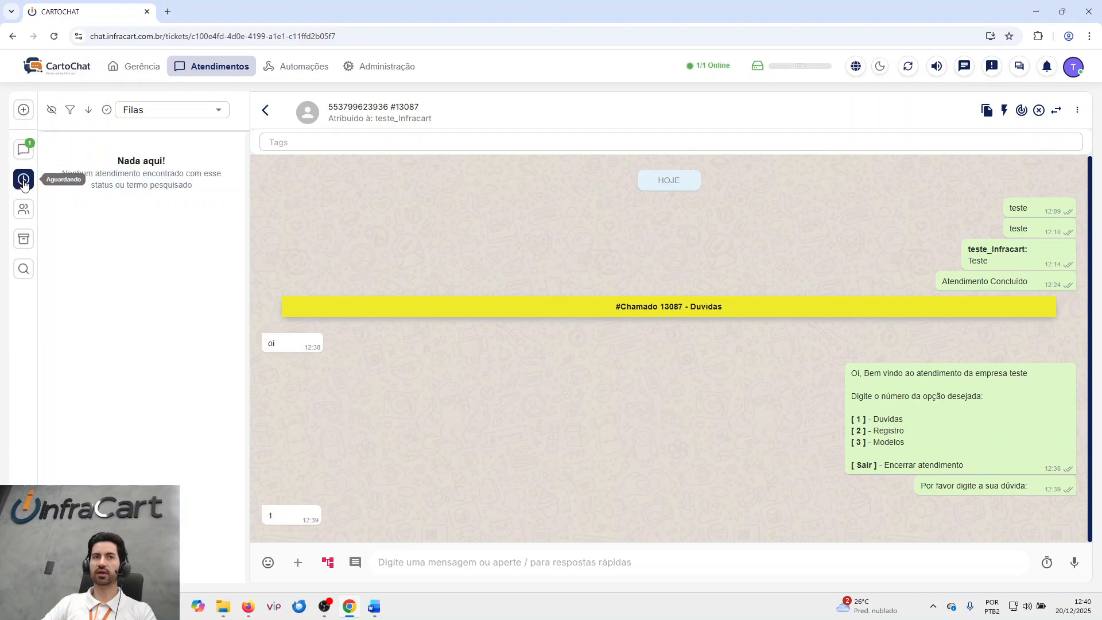
left_click(23, 150)
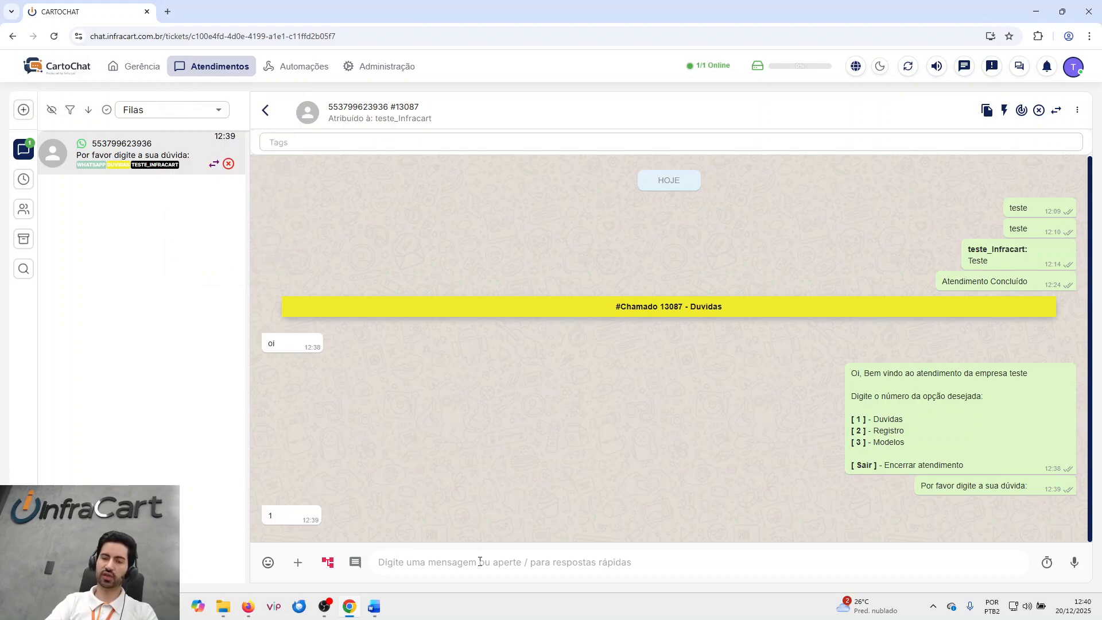
type("Ngfdlkngkldfn")
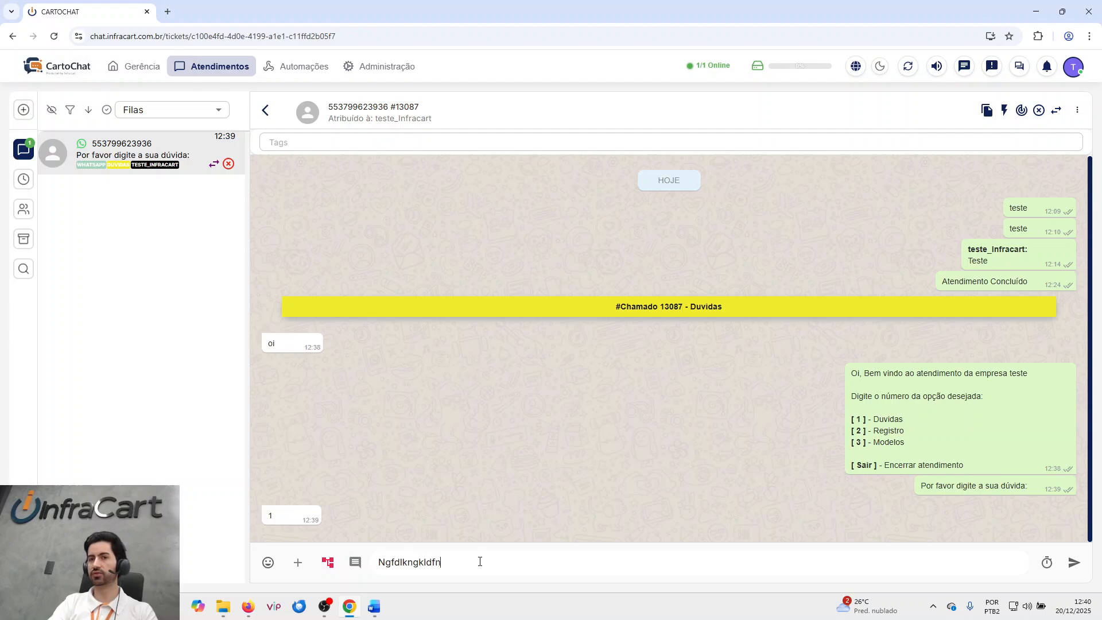
left_click(297, 562)
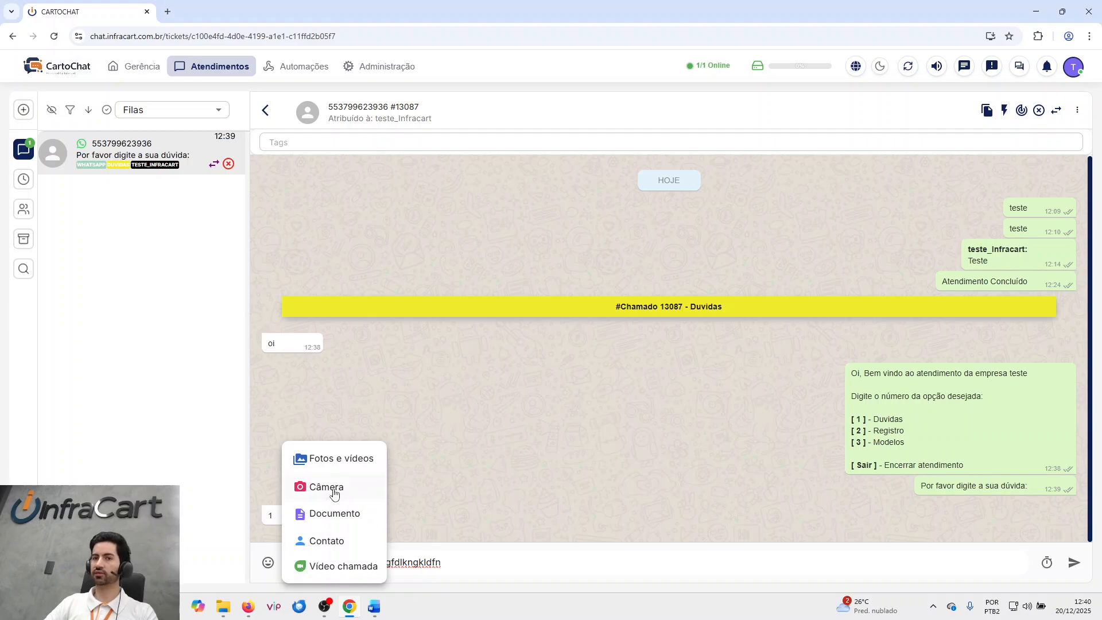
left_click(503, 562)
left_click_drag(493, 566, 370, 565)
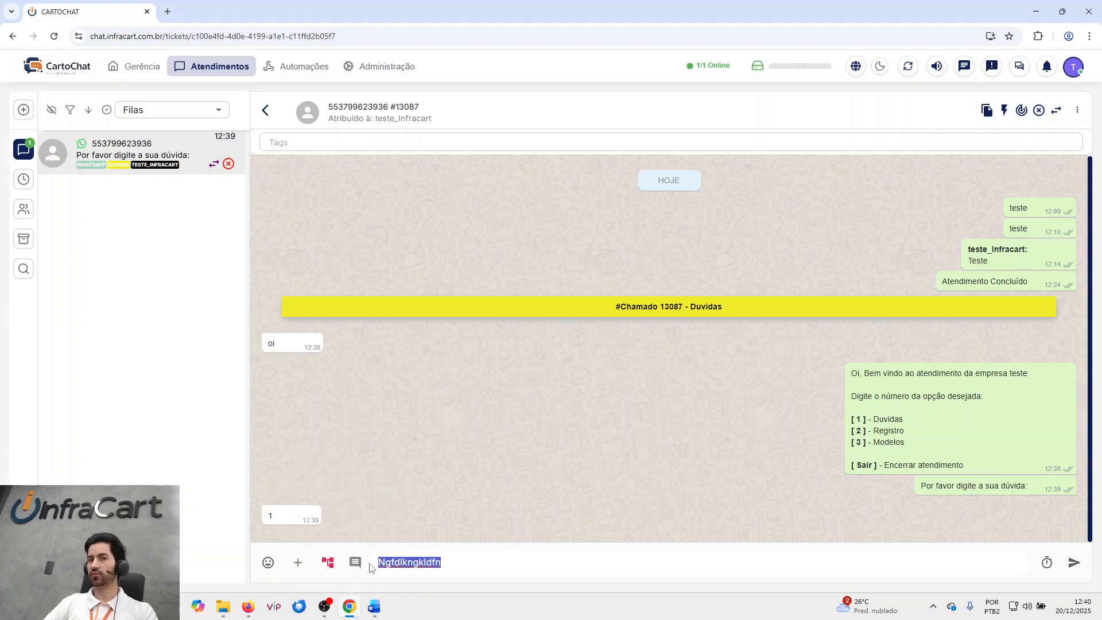
key("BackSpace")
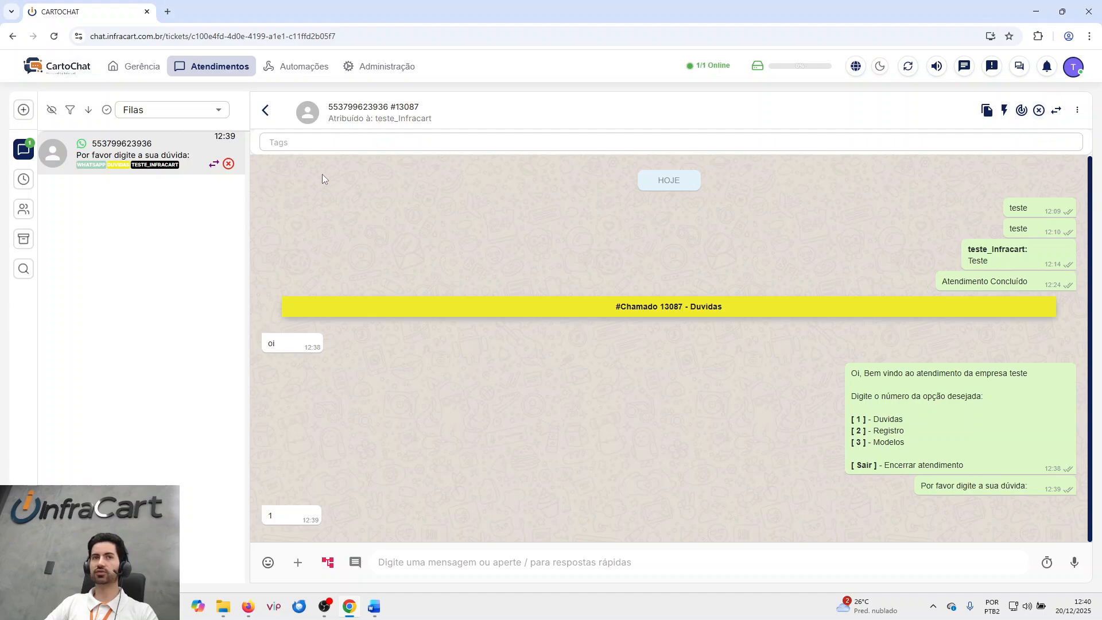
- Close the Duvidas ticket, and open the new waiting ticket started by the contact's message "oi"
left_click(230, 165)
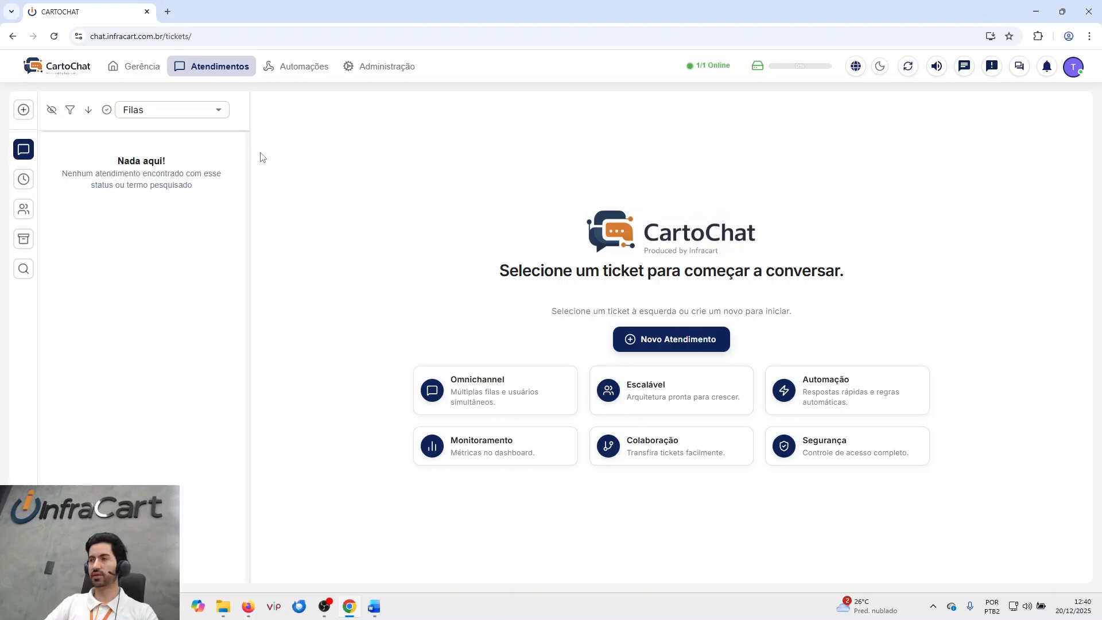
key("alt+Tab")
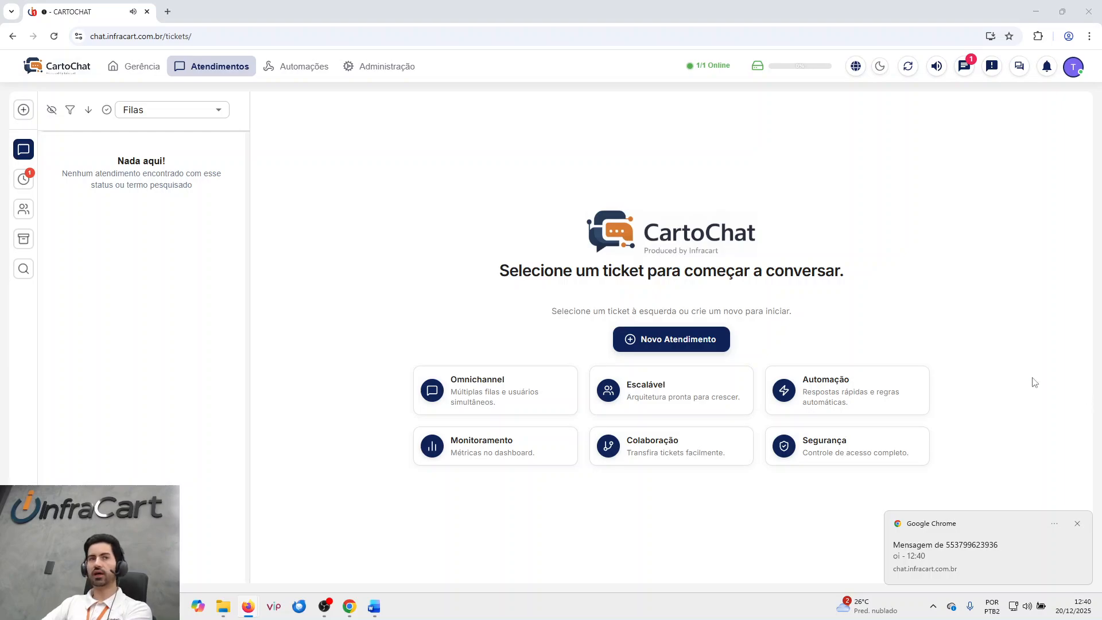
left_click(25, 179)
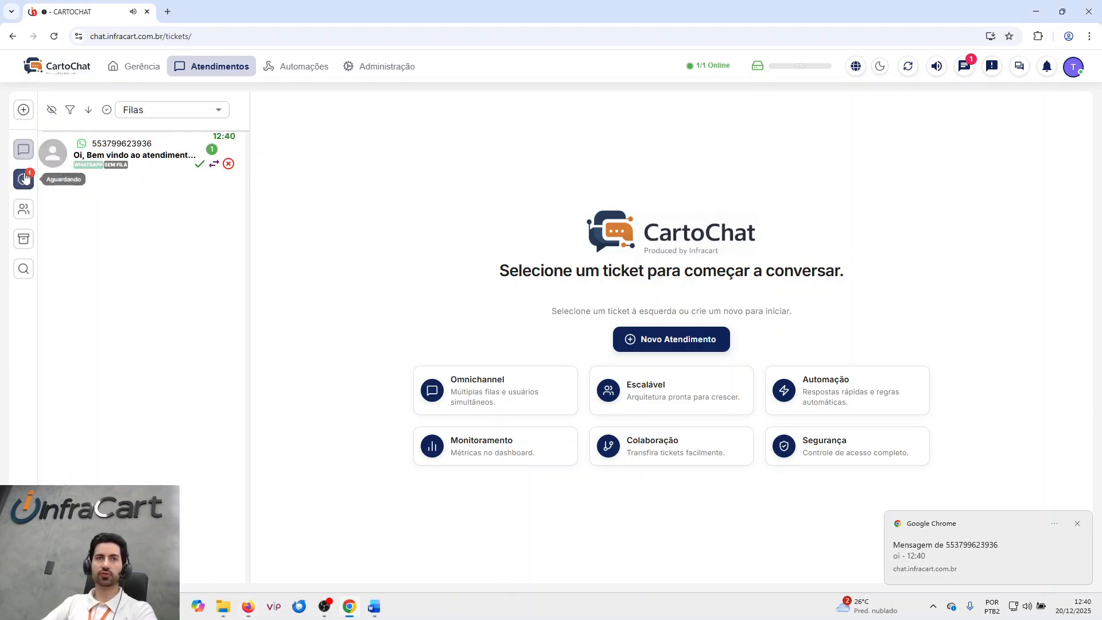
left_click(132, 154)
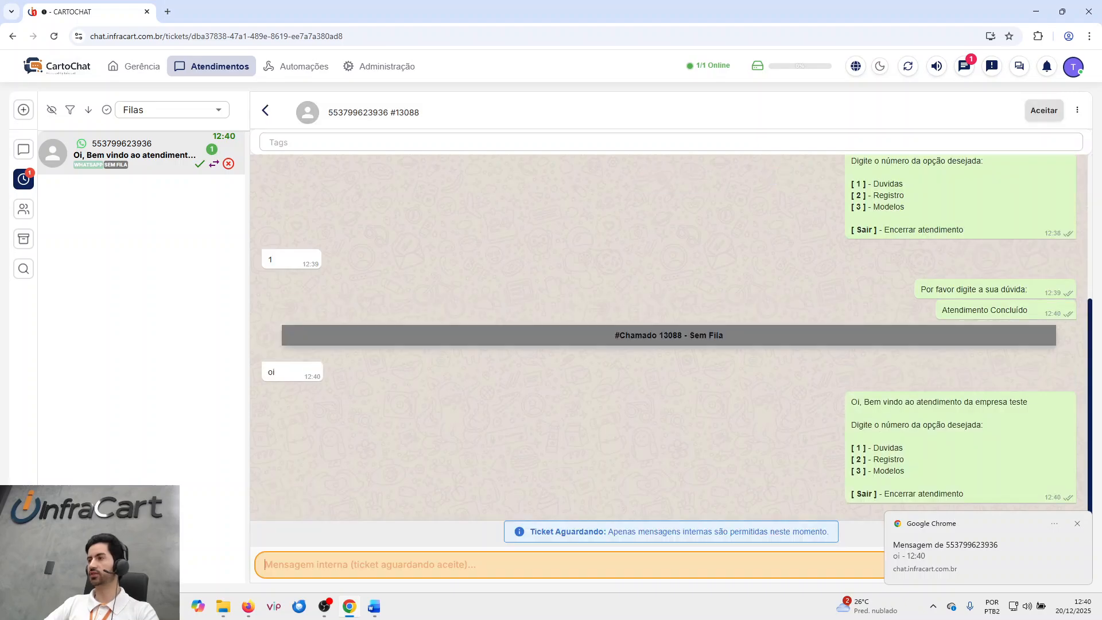
left_click(1077, 524)
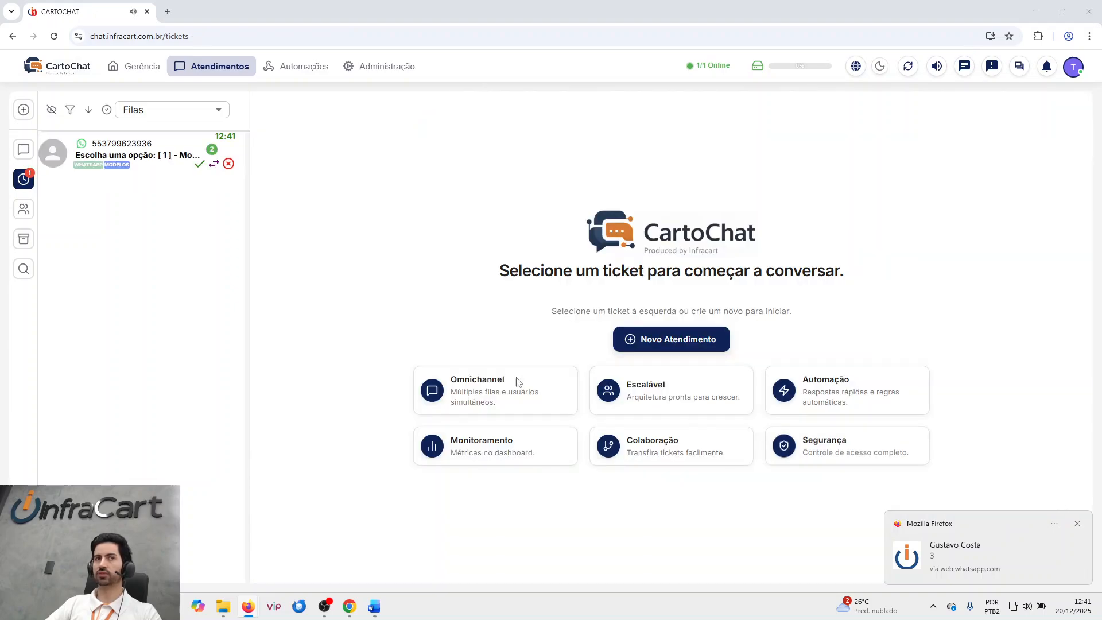
- Reply to the chatbot as the contact with option 3, and examine the Modelos submenu in the waiting ticket
left_click(109, 159)
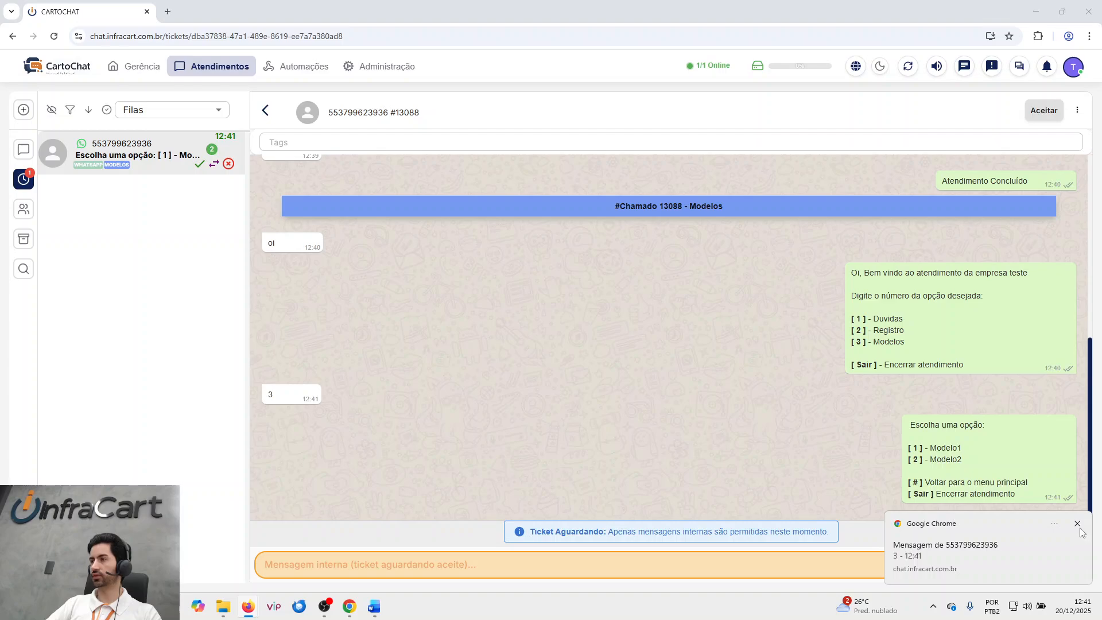
left_click(1080, 528)
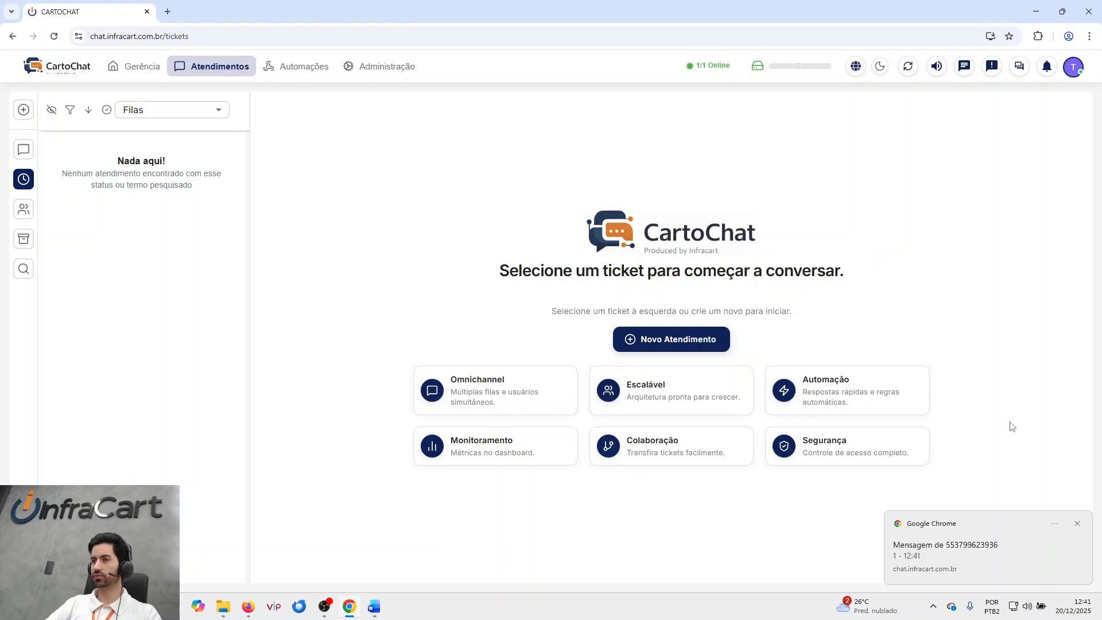
left_click(326, 608)
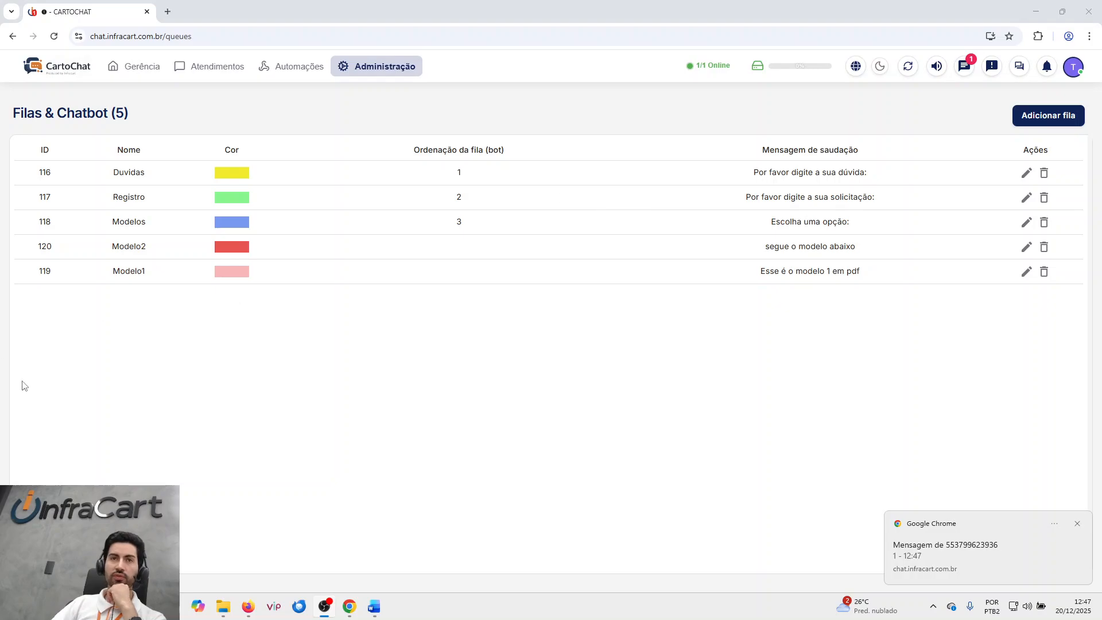
- In Filas & Chatbot, inspect the Modelo1 and Modelo2 options of the Modelos queue and leave without saving
left_click(1027, 222)
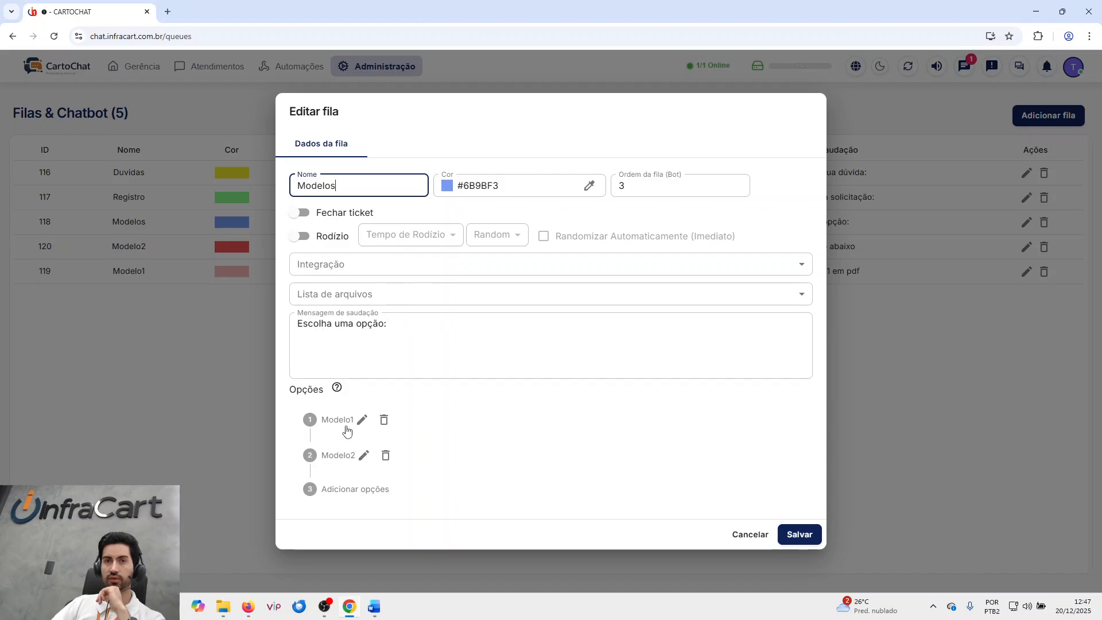
left_click(380, 188)
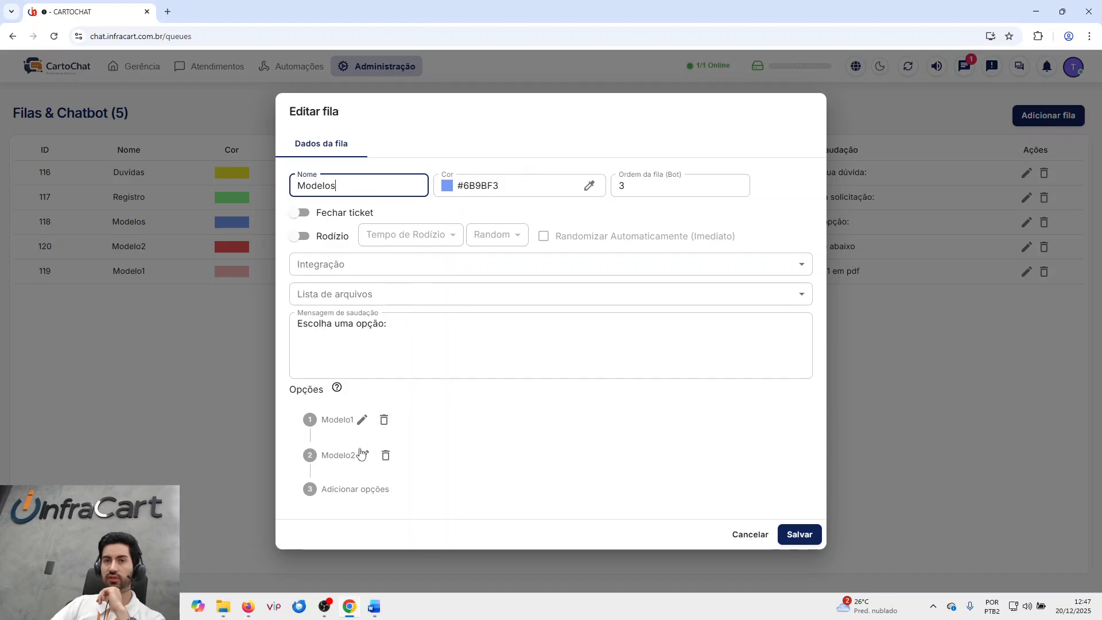
left_click(361, 420)
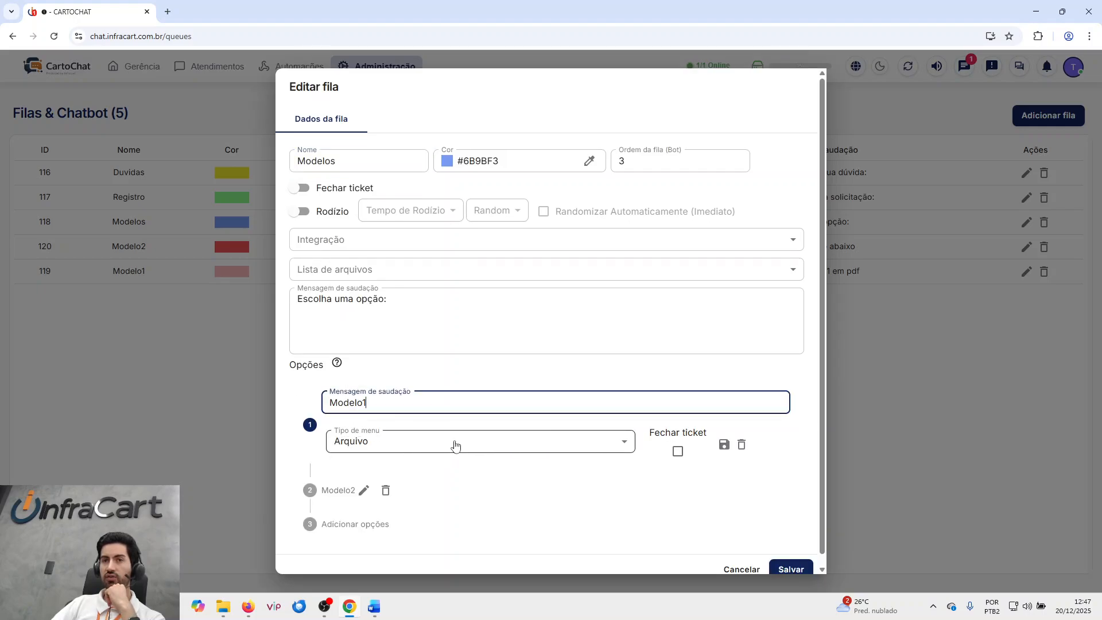
left_click(682, 494)
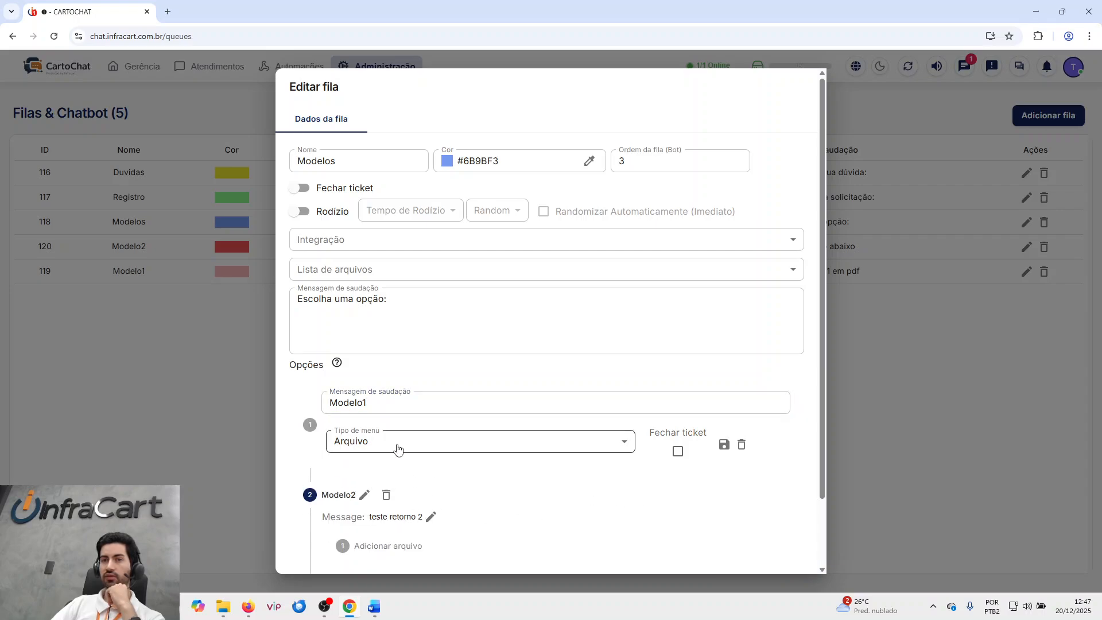
scroll(775, 487, "down", 2)
left_click(741, 560)
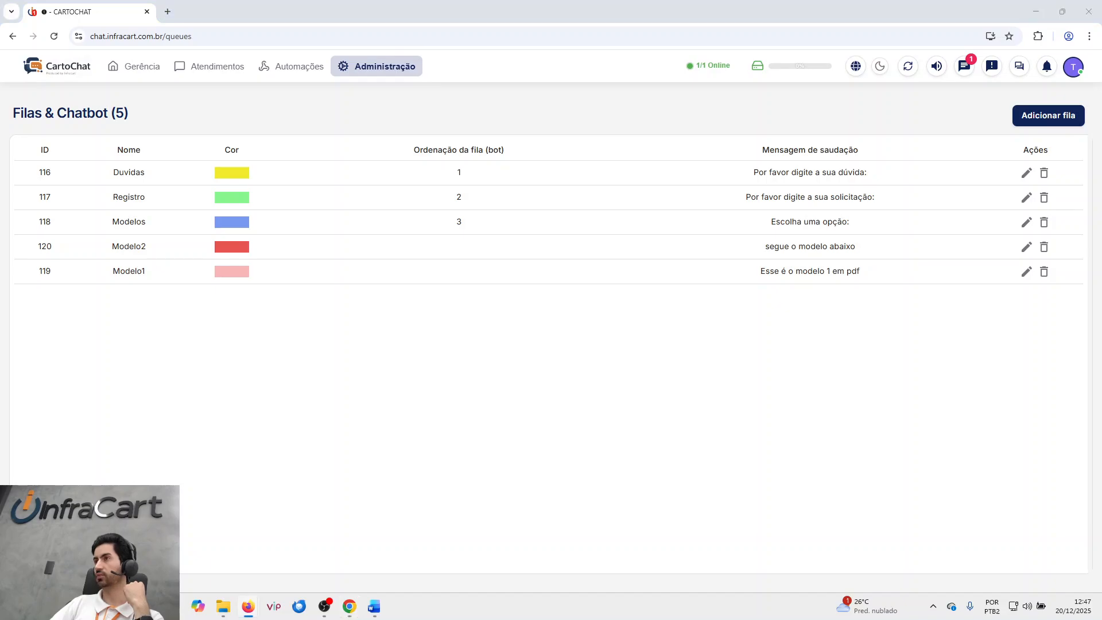
- Check the chatbot's replies to option 1 in the contact's chat window, and view the waiting tickets in Atendimentos
left_click_drag(1101, 178, 349, 133)
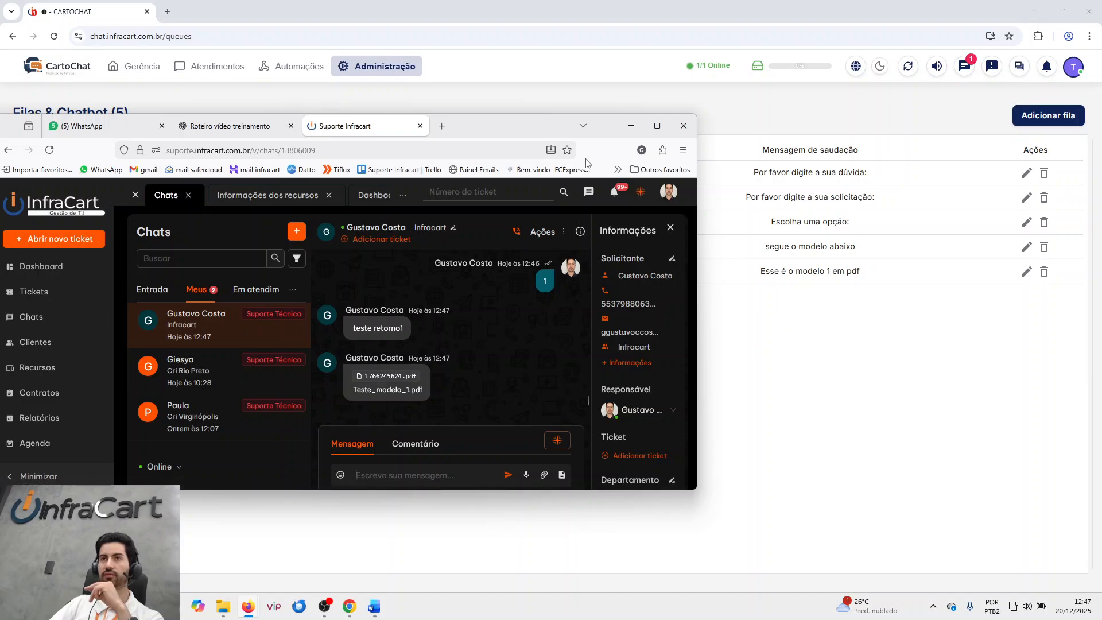
left_click_drag(509, 127, 1101, 179)
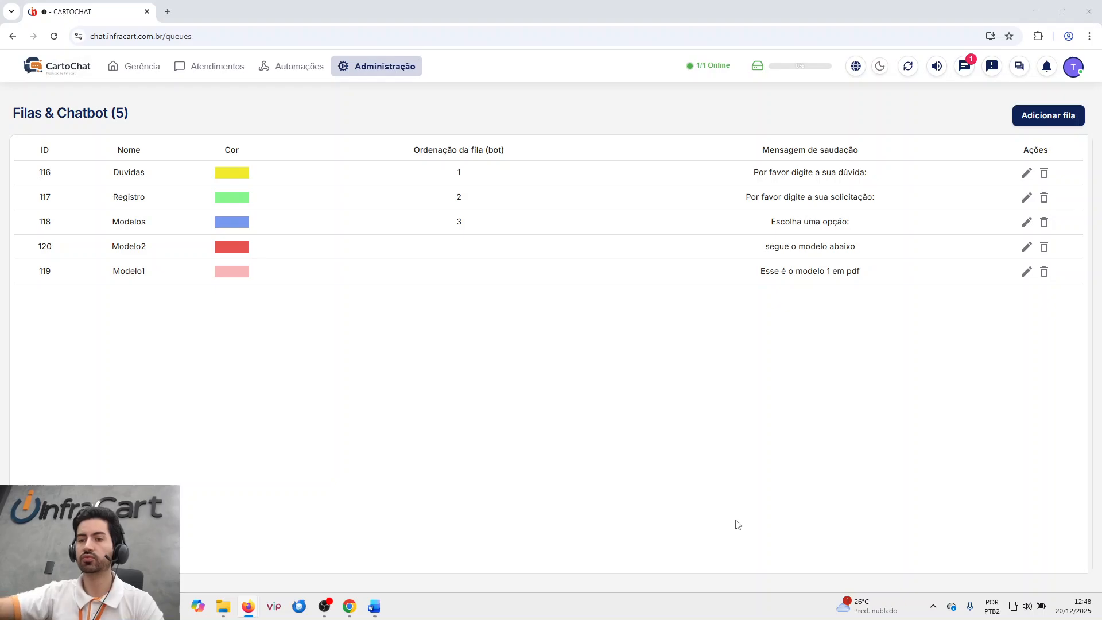
mouse_move(202, 71)
left_click(205, 109)
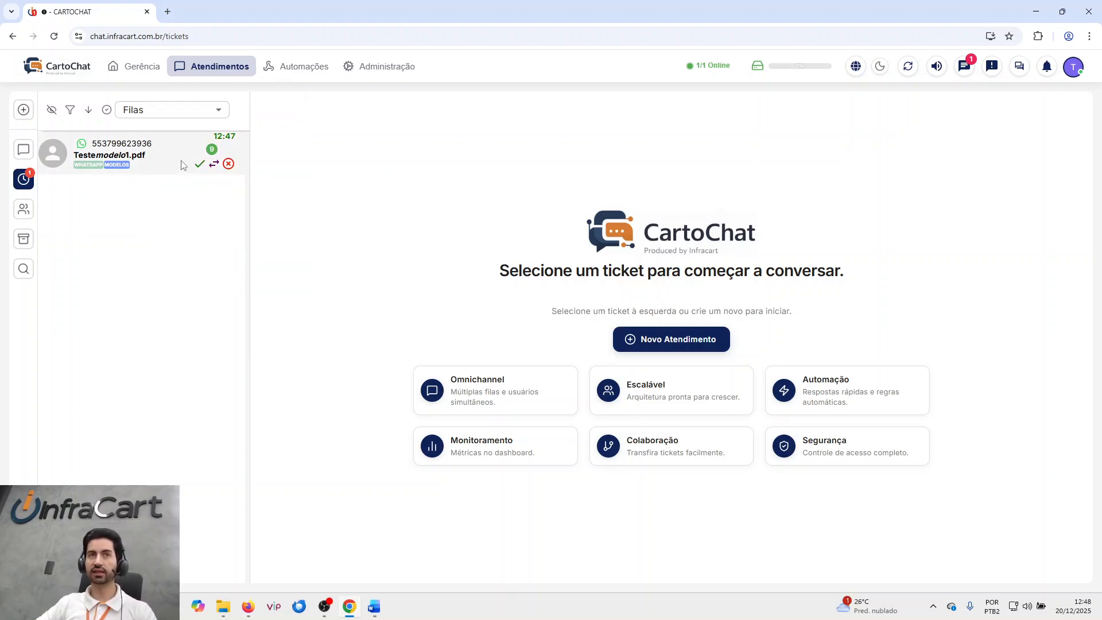
- In the Modelos queue, examine Modelo1's return message, attached file, menu type and Fechar ticket setting, and leave without saving
mouse_move(244, 72)
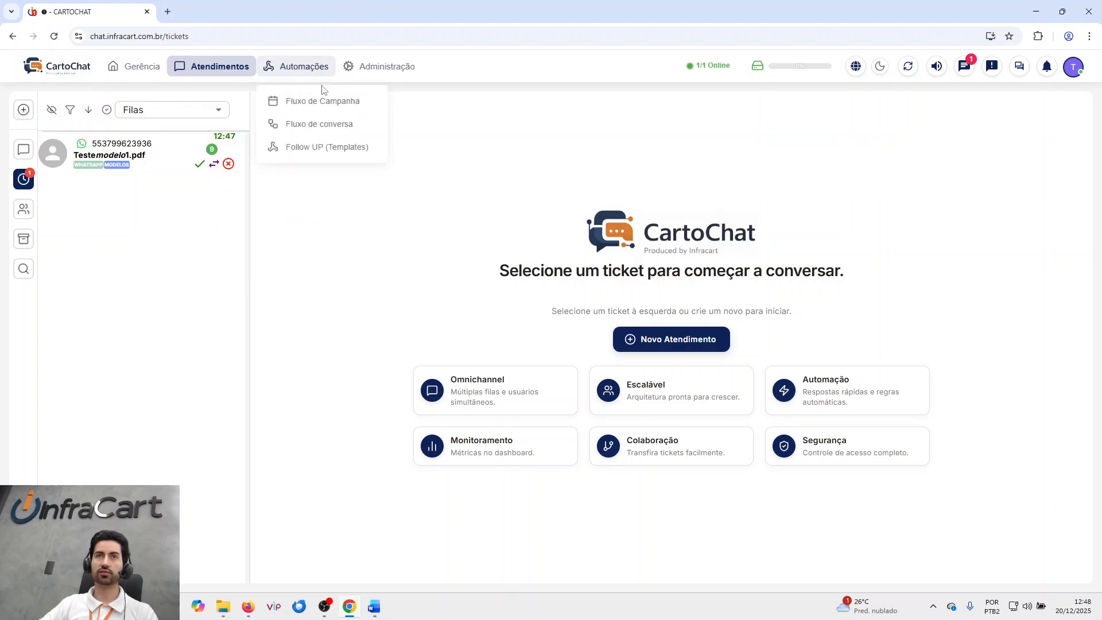
mouse_move(369, 69)
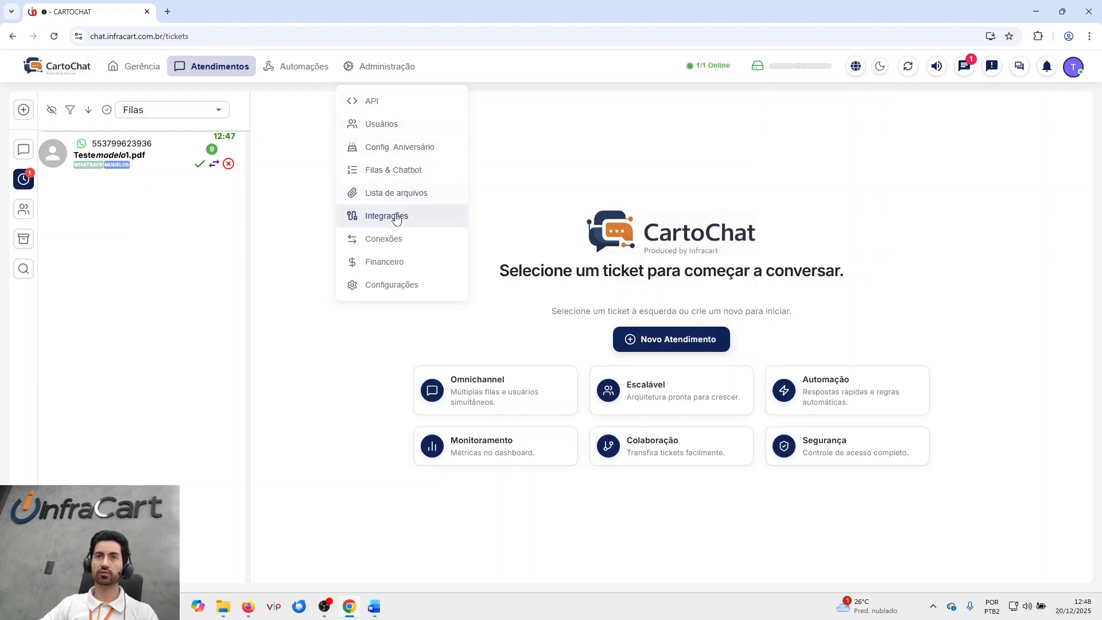
left_click(405, 170)
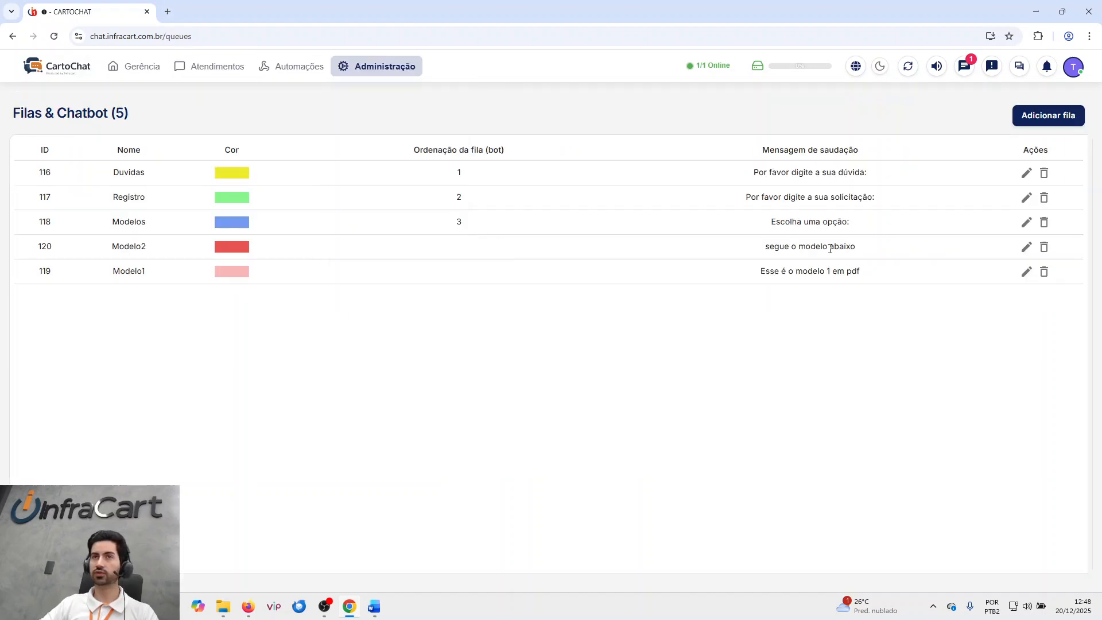
left_click(1023, 225)
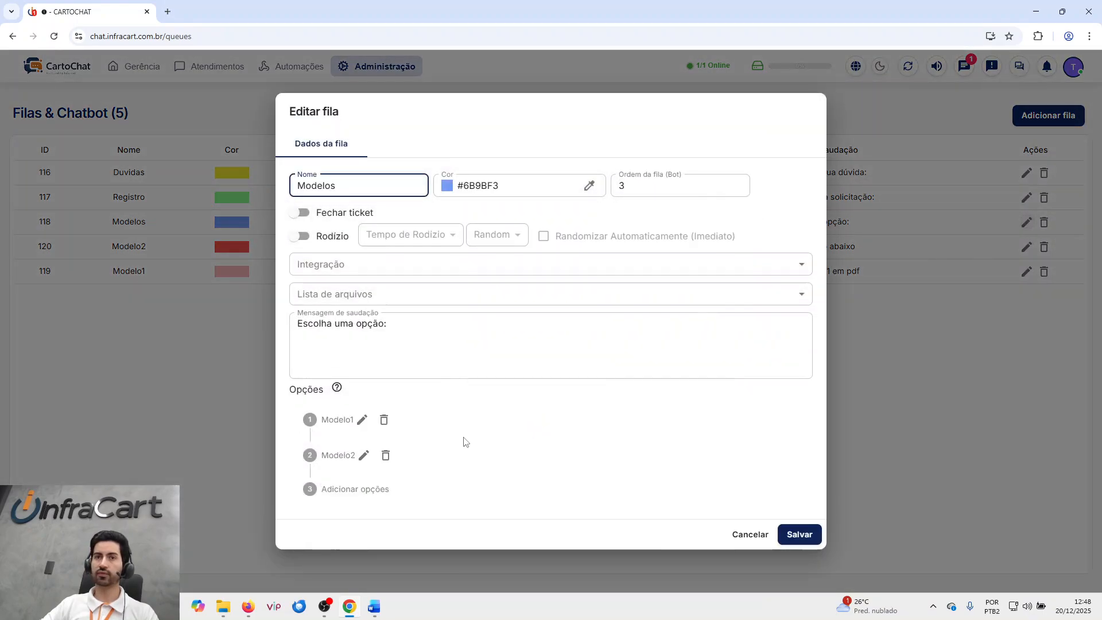
left_click(338, 421)
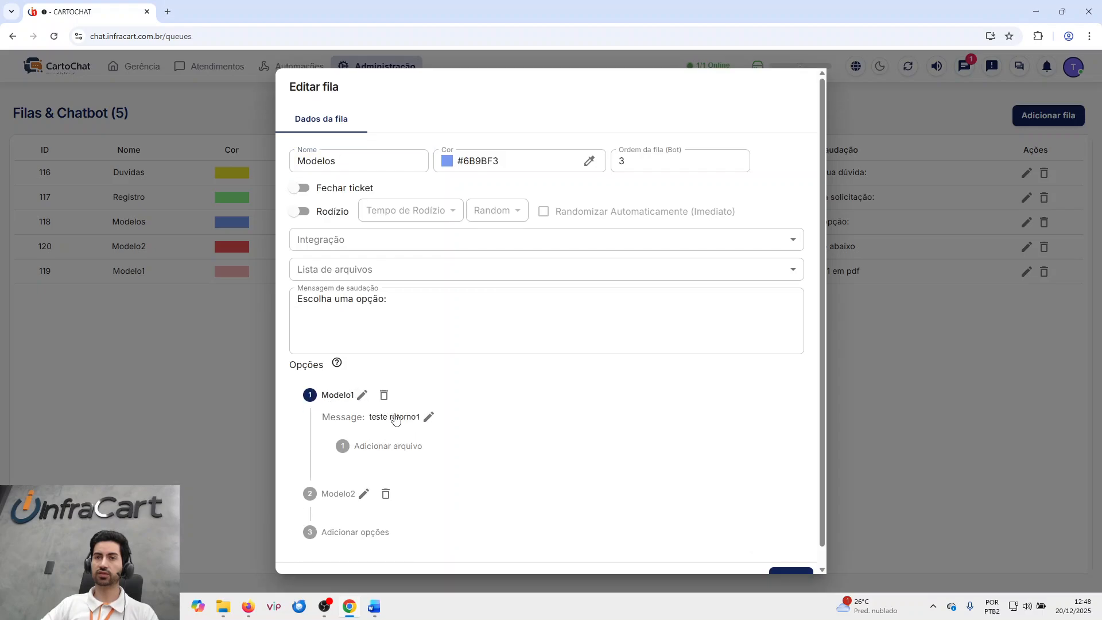
left_click(429, 417)
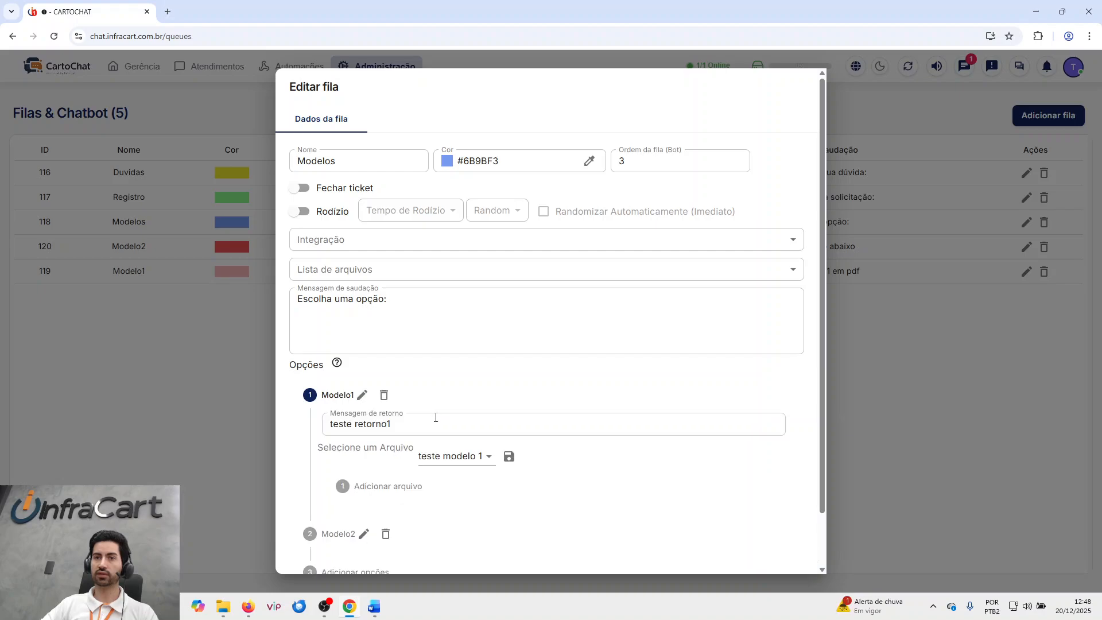
left_click(361, 395)
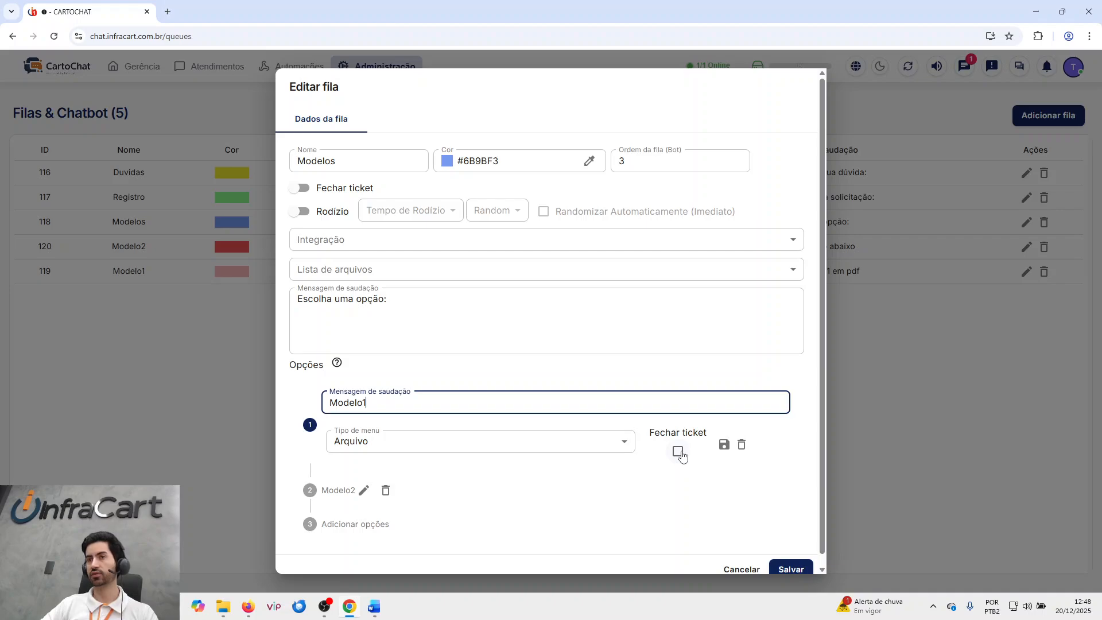
left_click(524, 402)
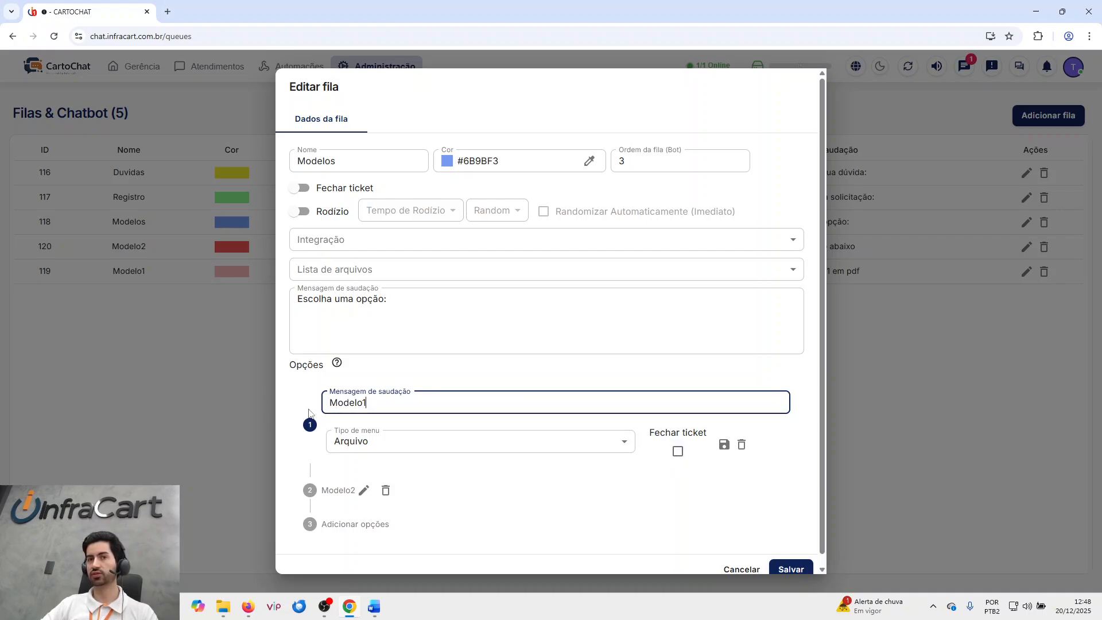
left_click(742, 569)
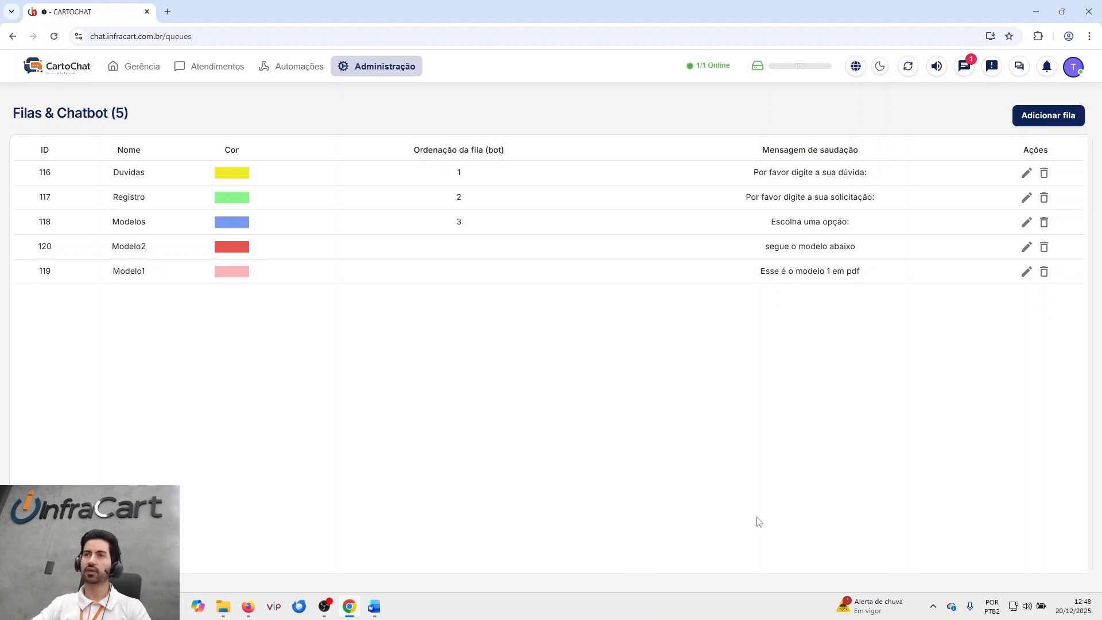
- Review the Usuários, Filas & Chatbot and Lista de arquivos pages under Administração
left_click(347, 69)
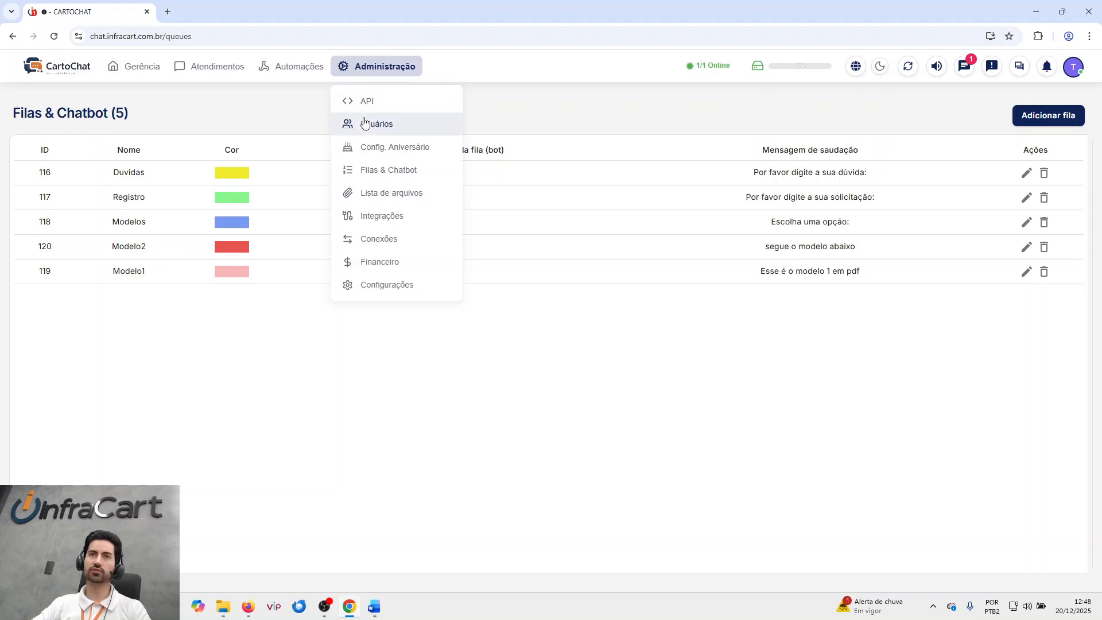
left_click(348, 120)
left_click(361, 66)
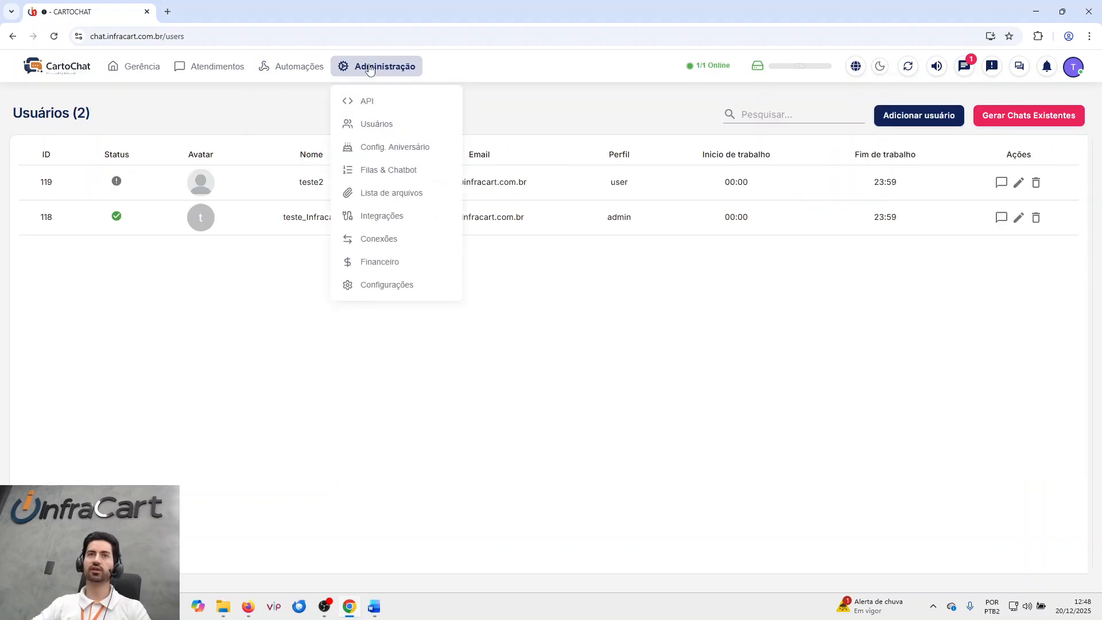
left_click(411, 176)
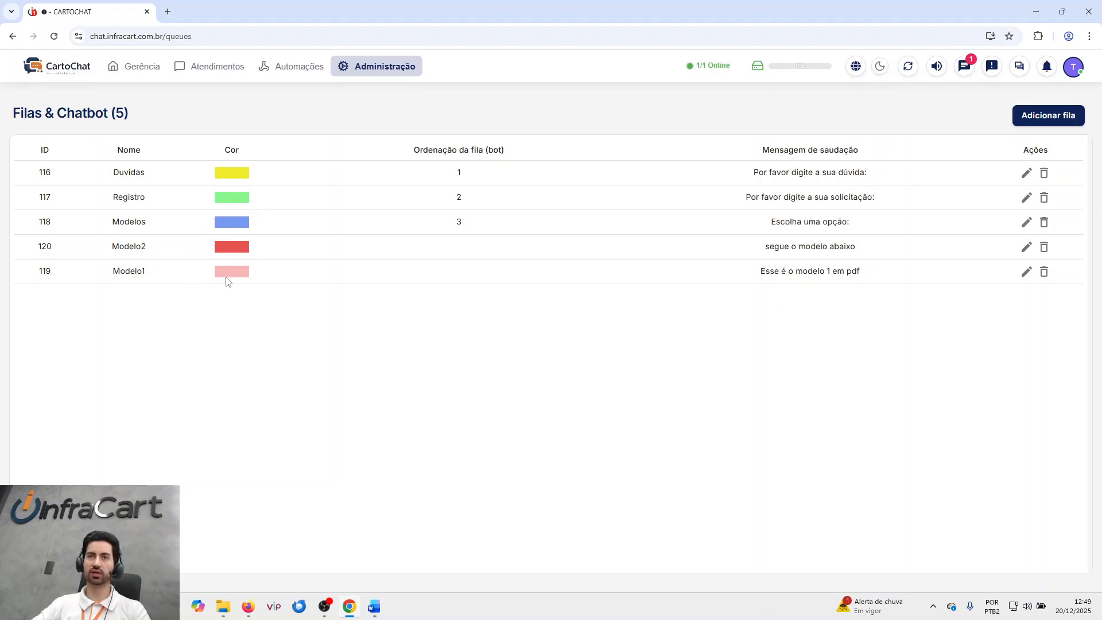
left_click(399, 75)
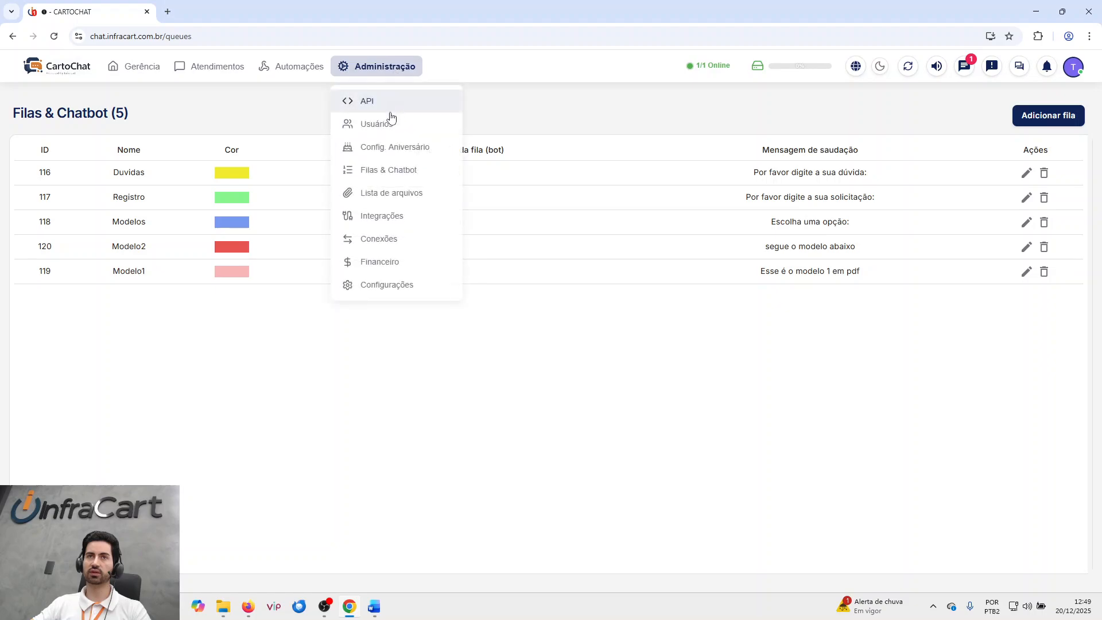
left_click(402, 194)
- In Conexões, review the queues assigned in the whatsapp connection's Integrações settings and save the connection
left_click(367, 67)
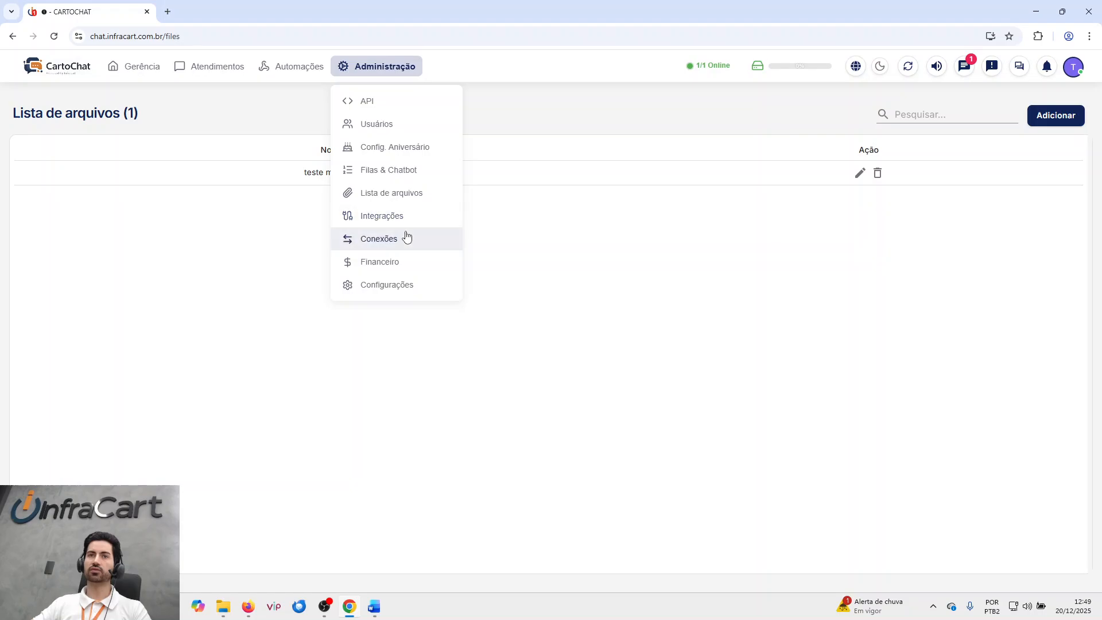
left_click(402, 239)
left_click(1040, 168)
left_click(353, 190)
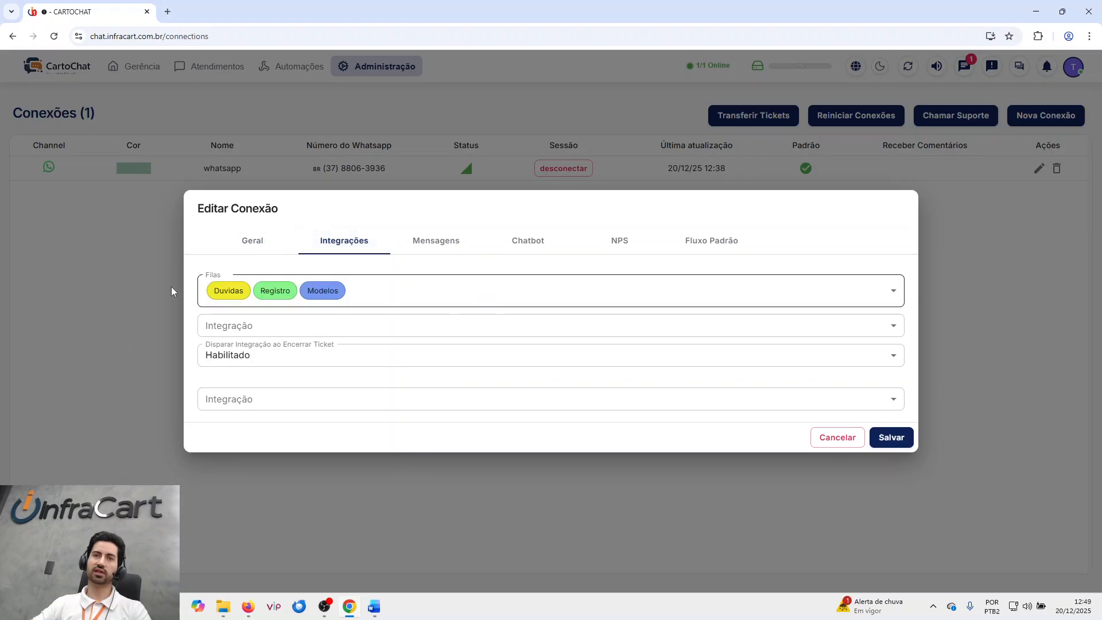
left_click(891, 439)
- In Atendimentos, open the waiting Modelos ticket
mouse_move(191, 79)
left_click(205, 102)
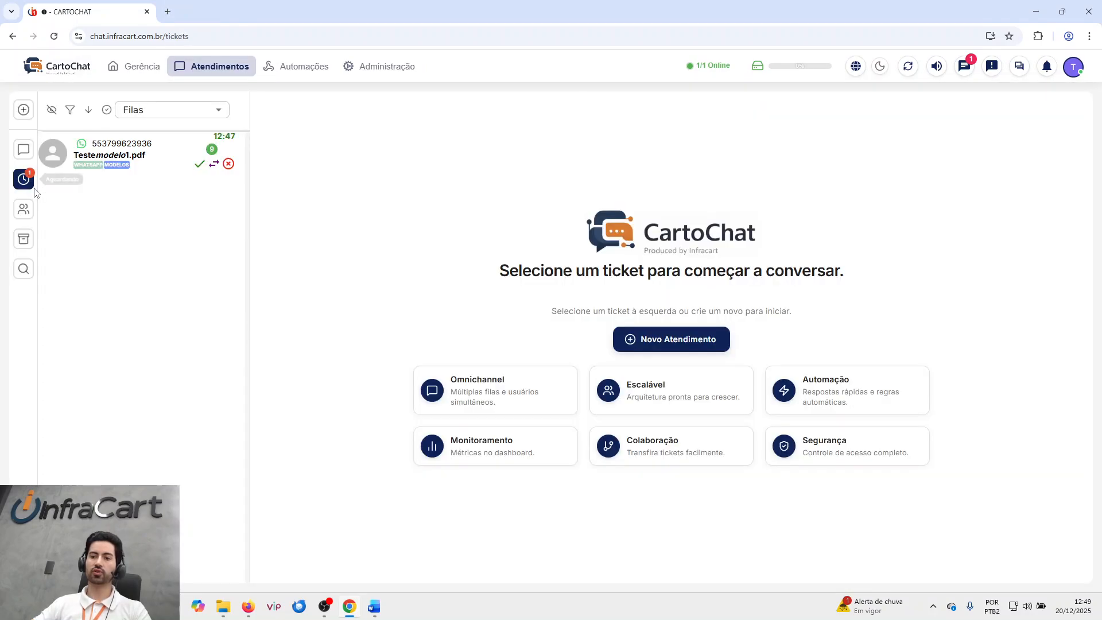
left_click(99, 163)
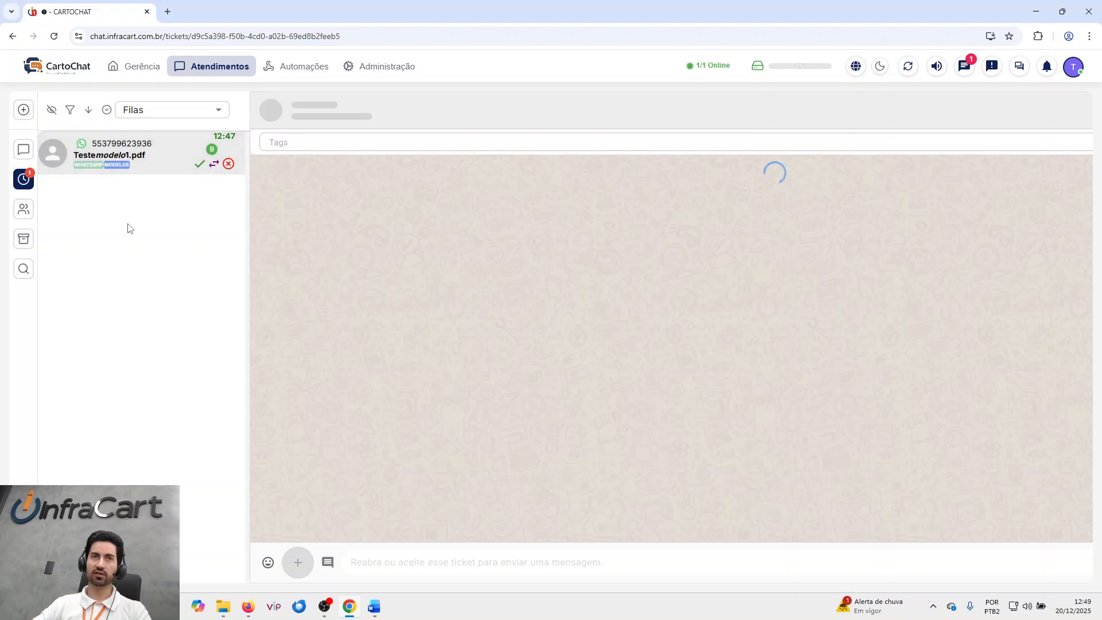